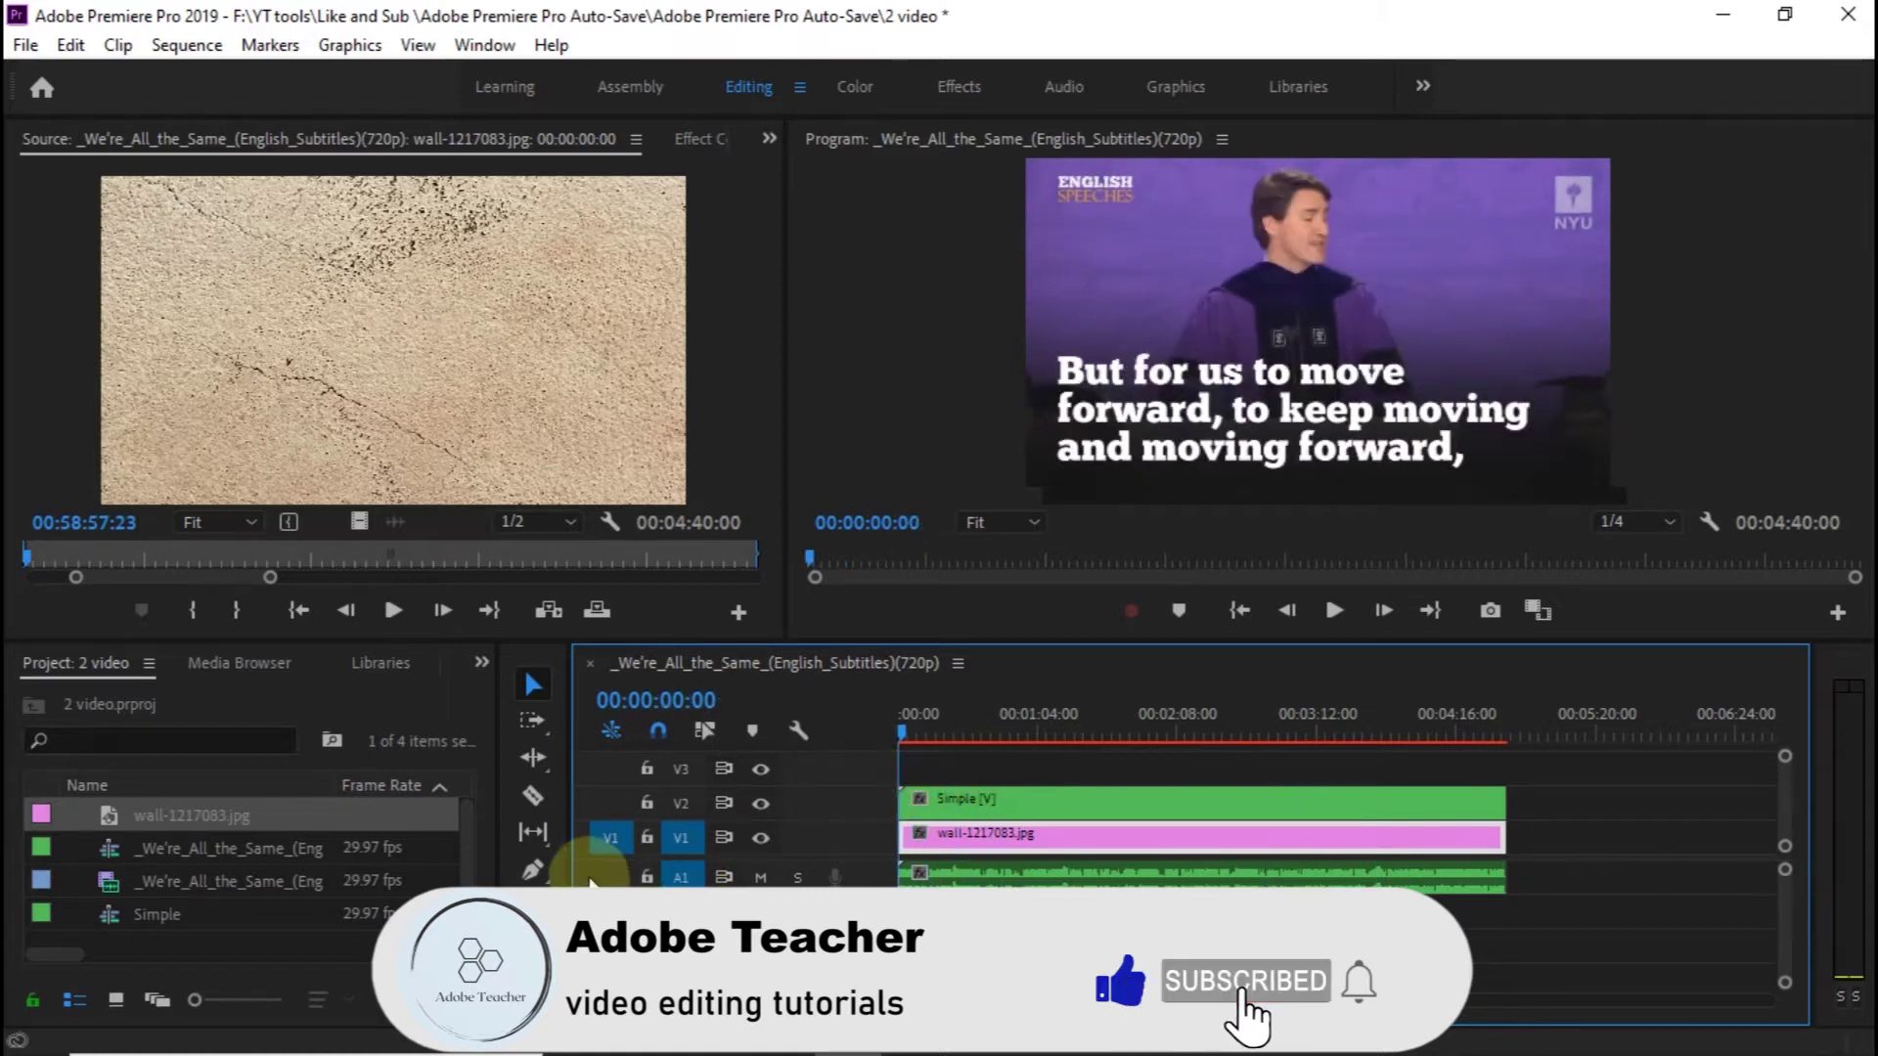
Step: Select the Simple clip on track V2 and show its effect controls
click(481, 662)
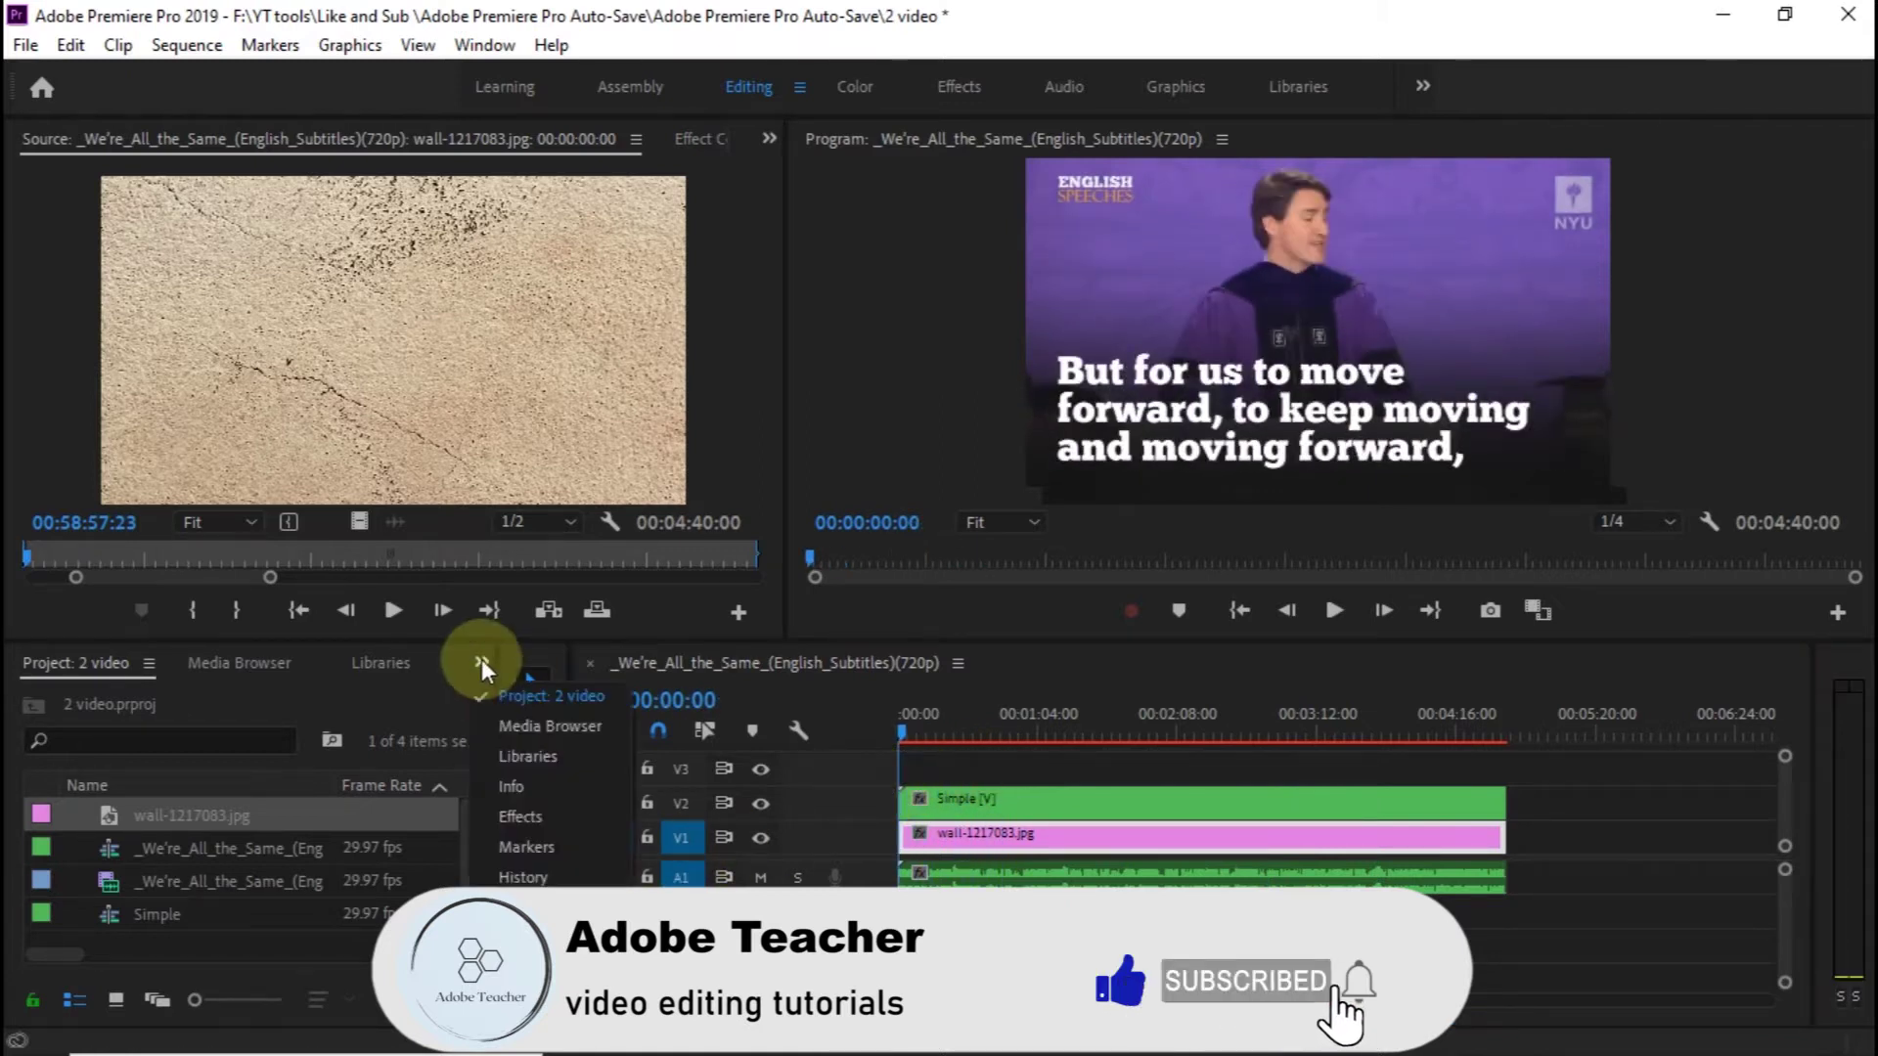
click(1141, 831)
click(1066, 806)
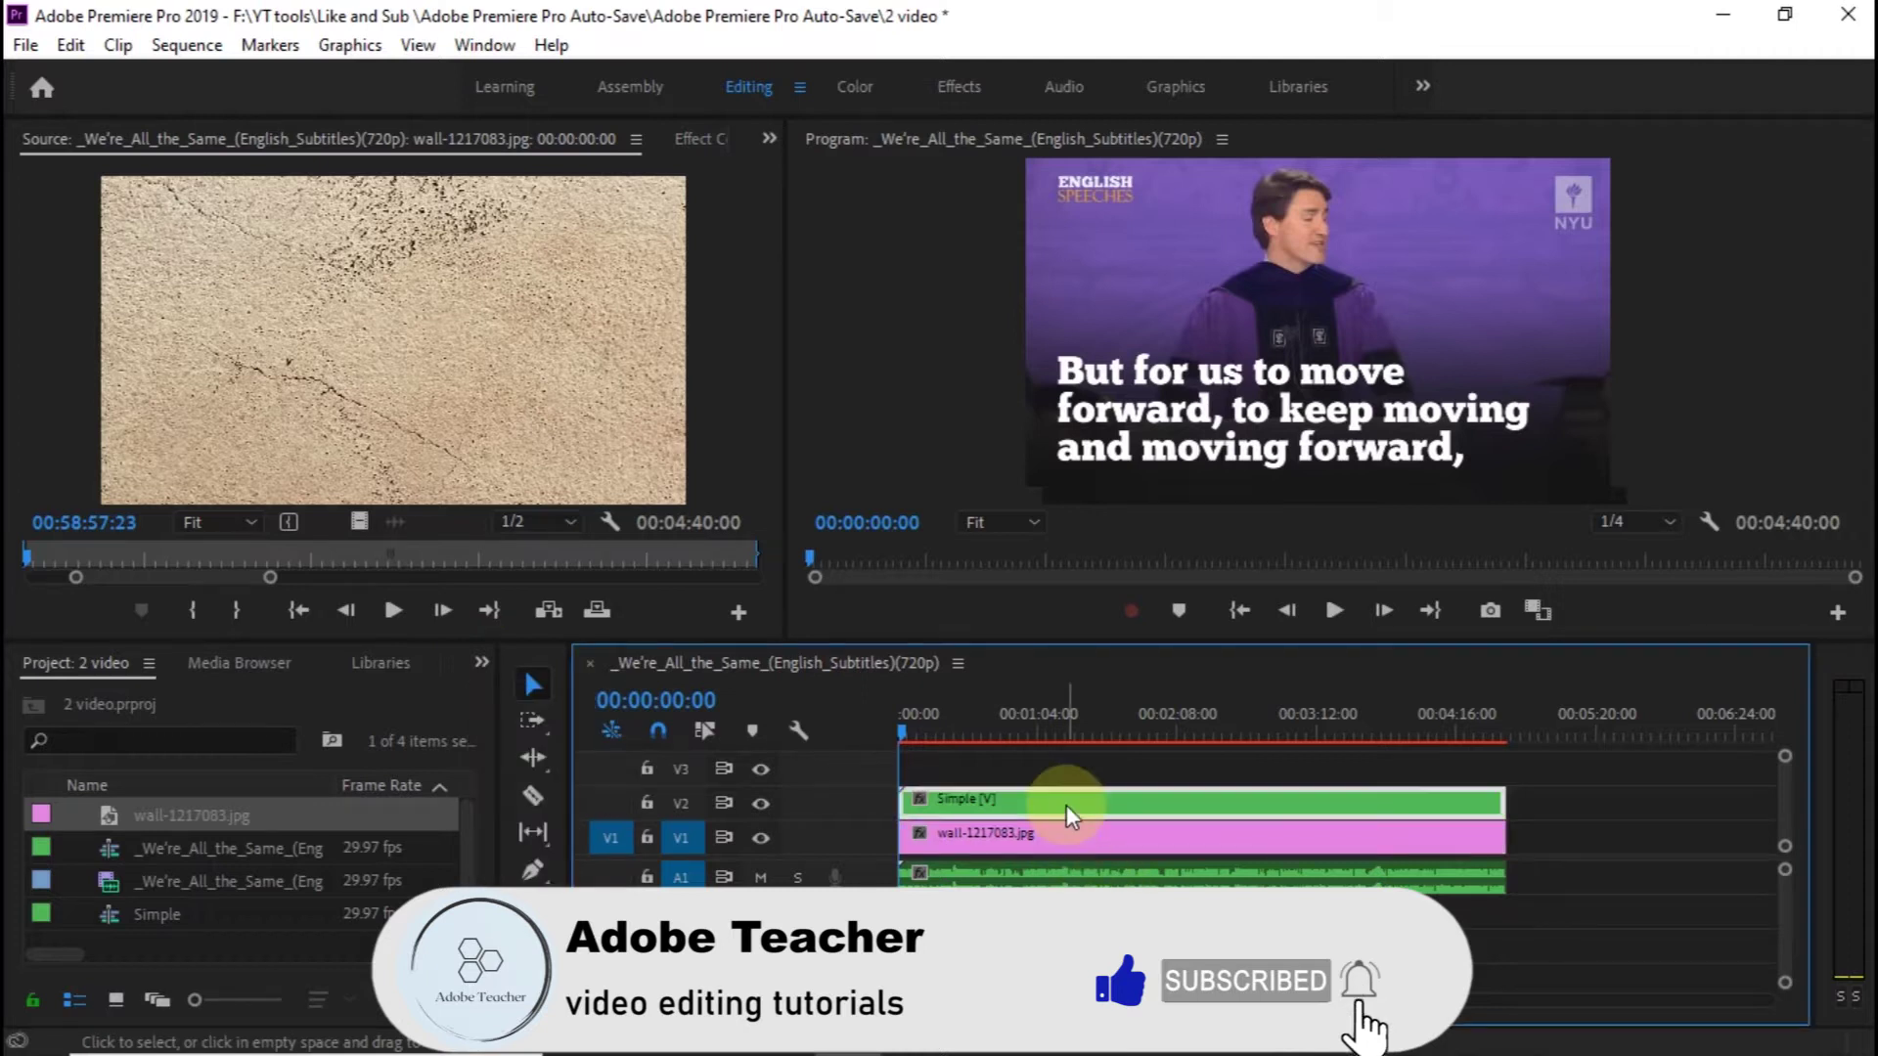
click(706, 139)
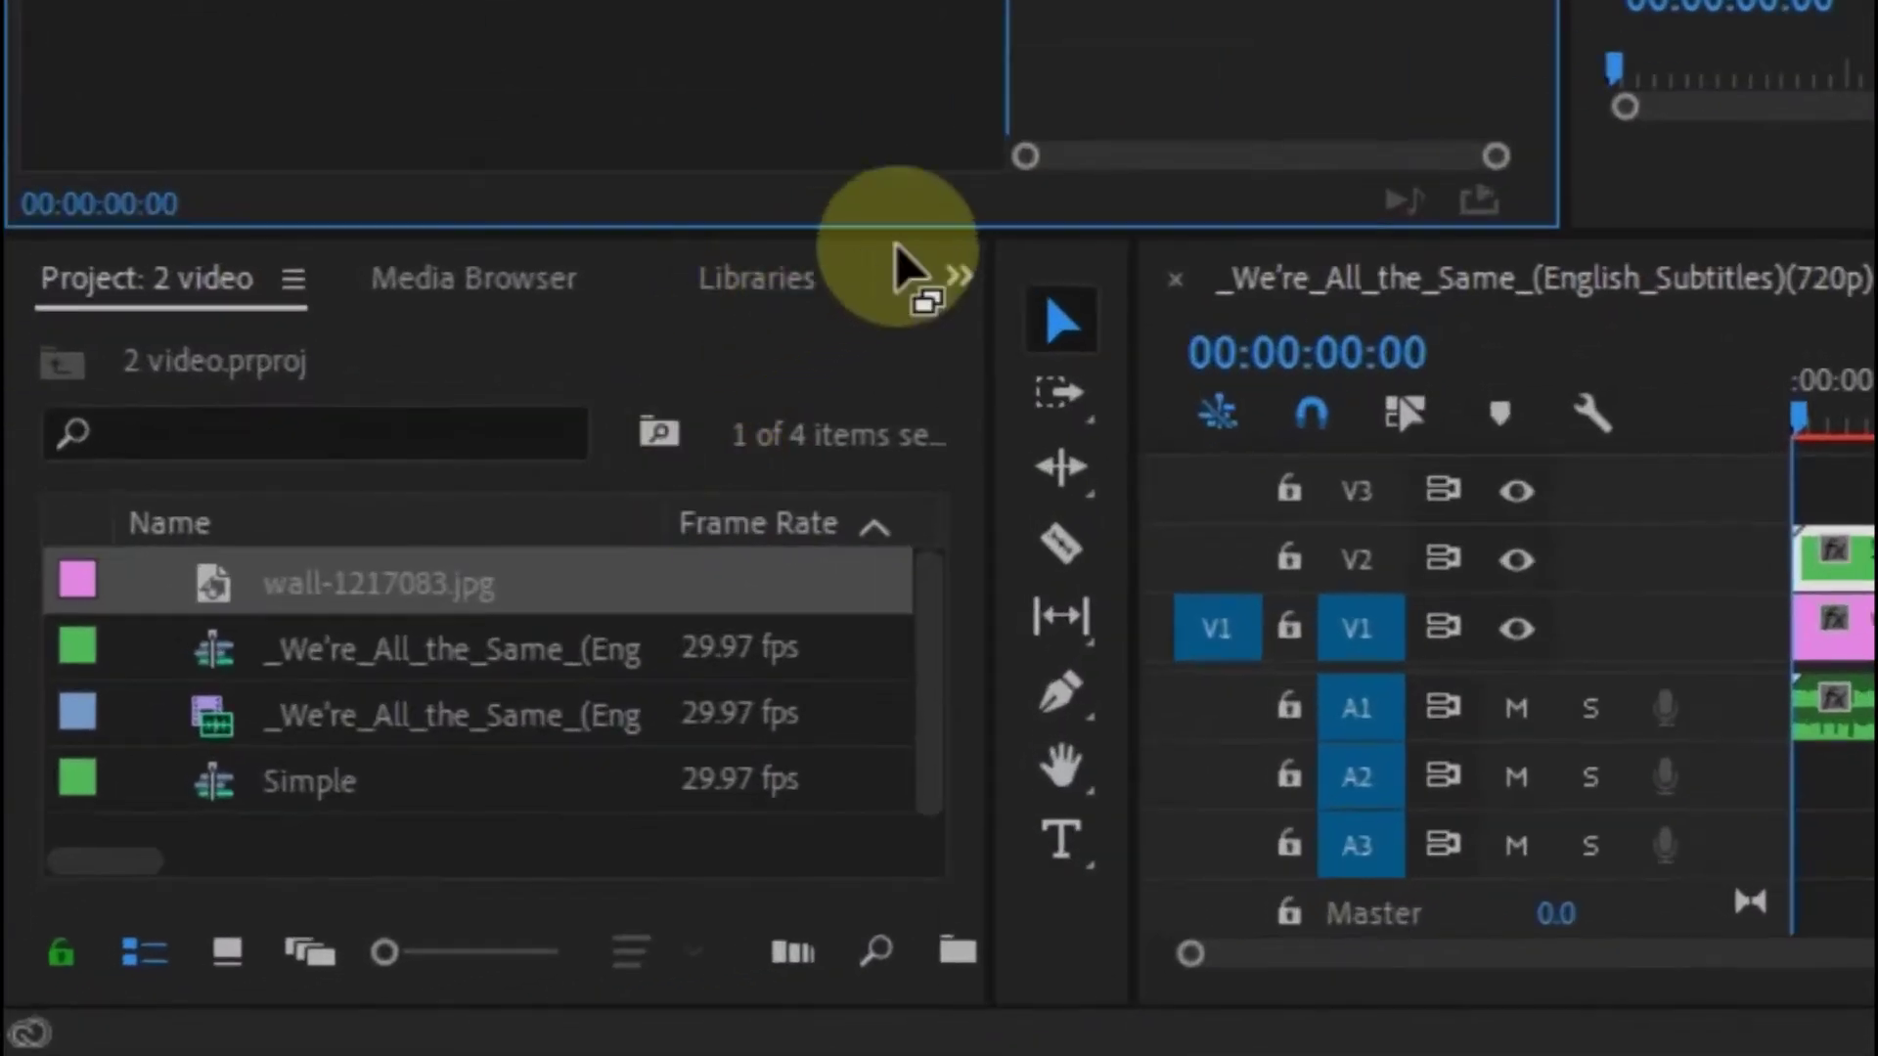
Step: Search the effects for "alpha" and apply Alpha Adjust to the Simple clip on V2
click(960, 274)
click(1068, 591)
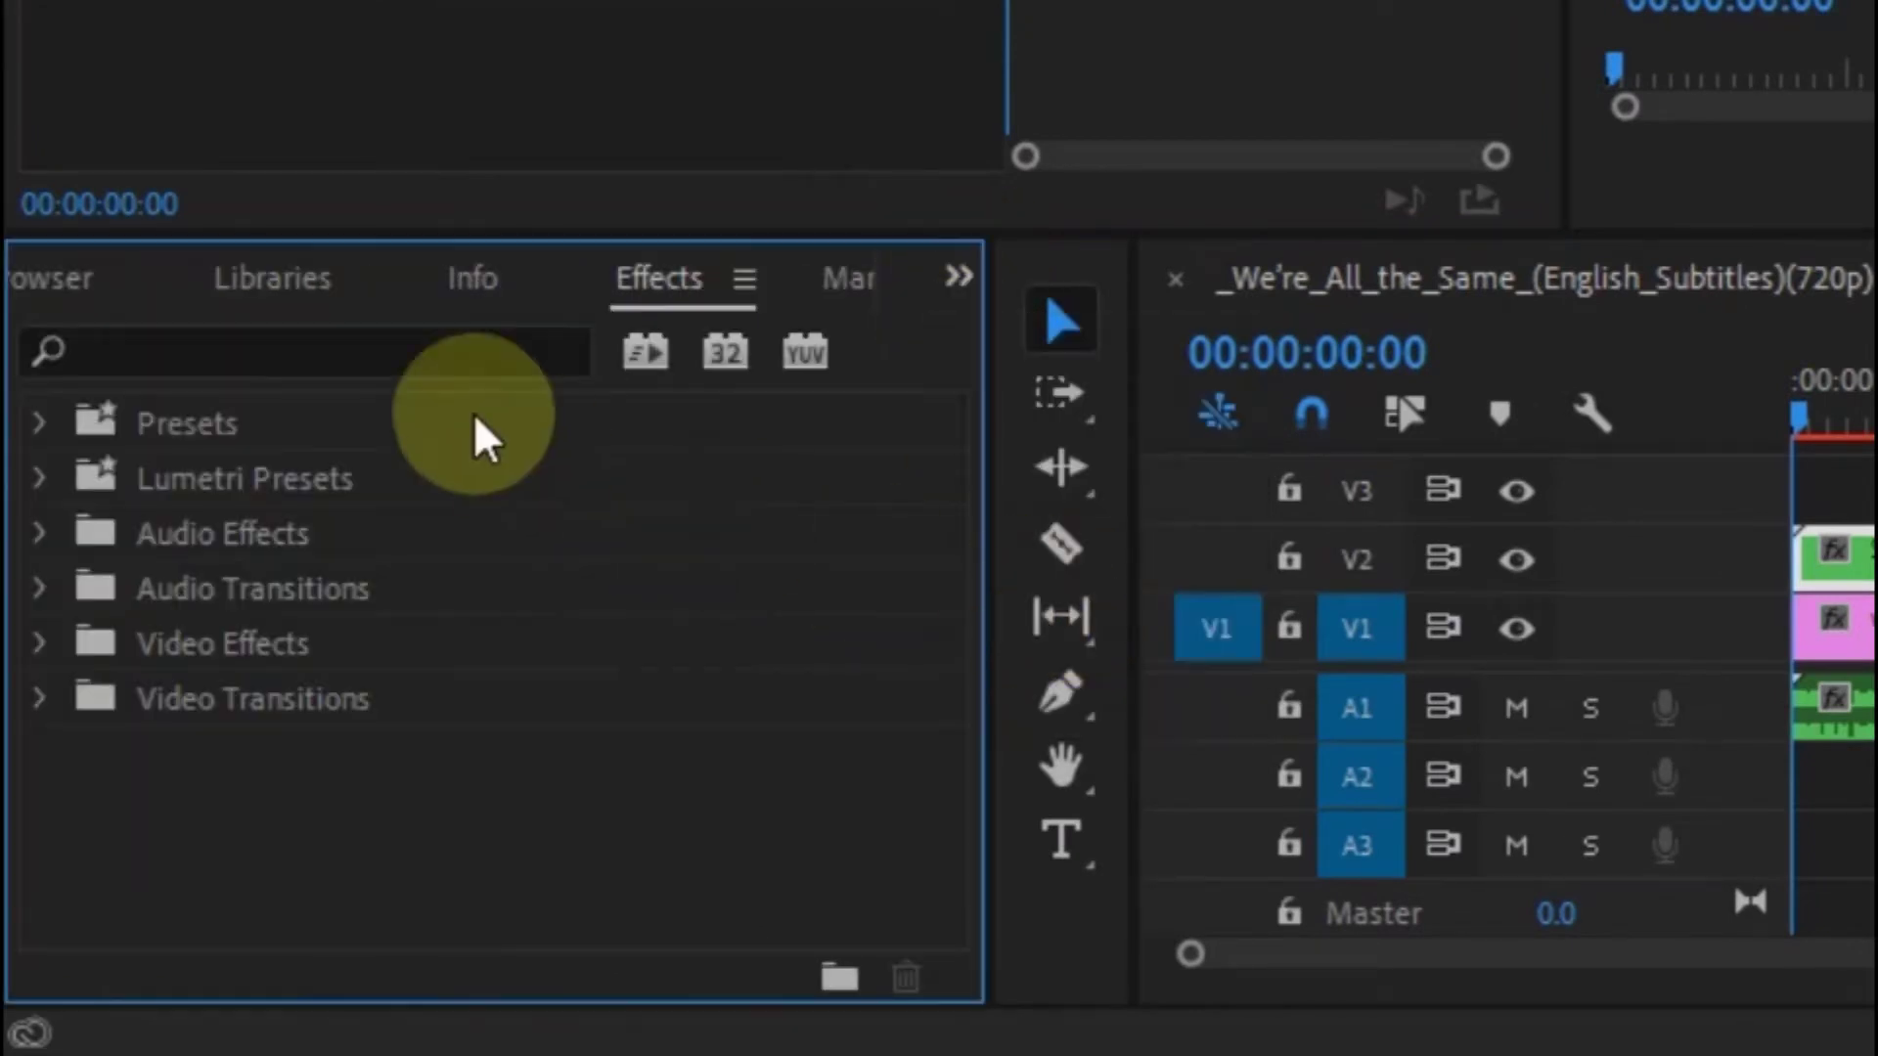
click(449, 342)
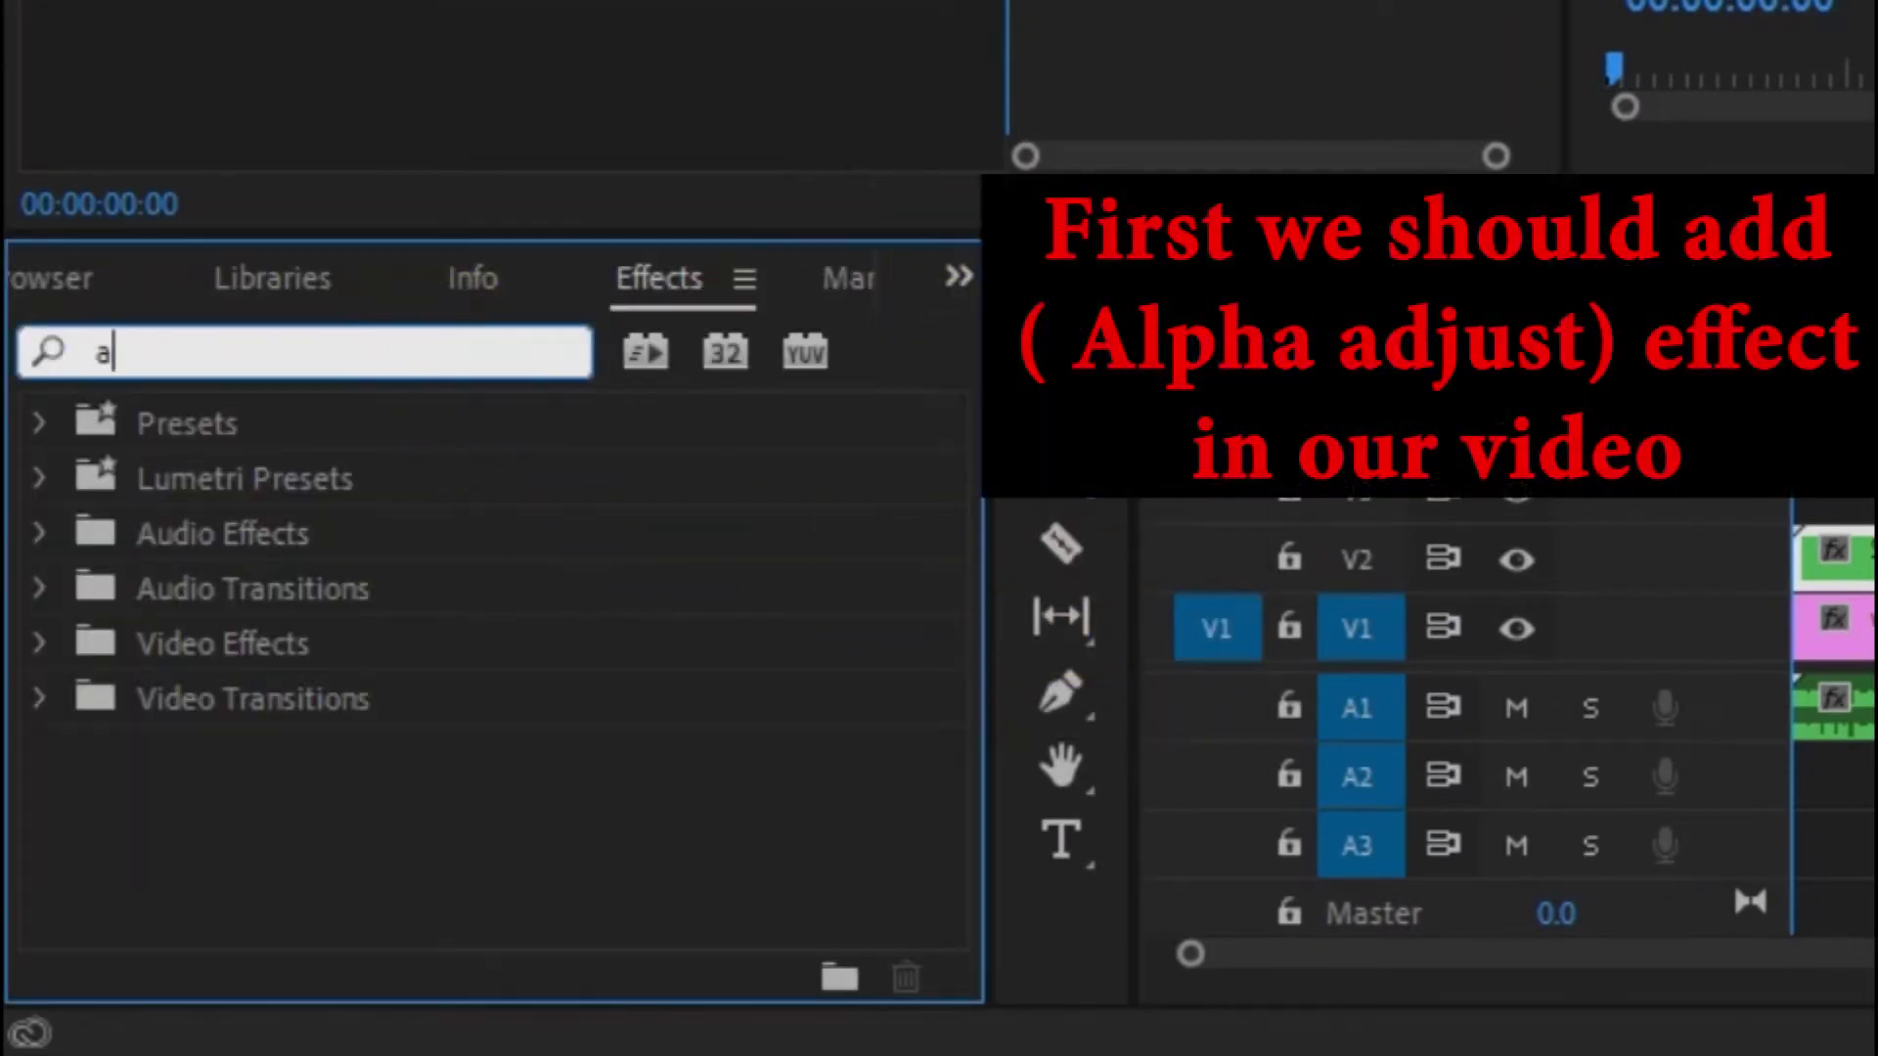
text(alpha)
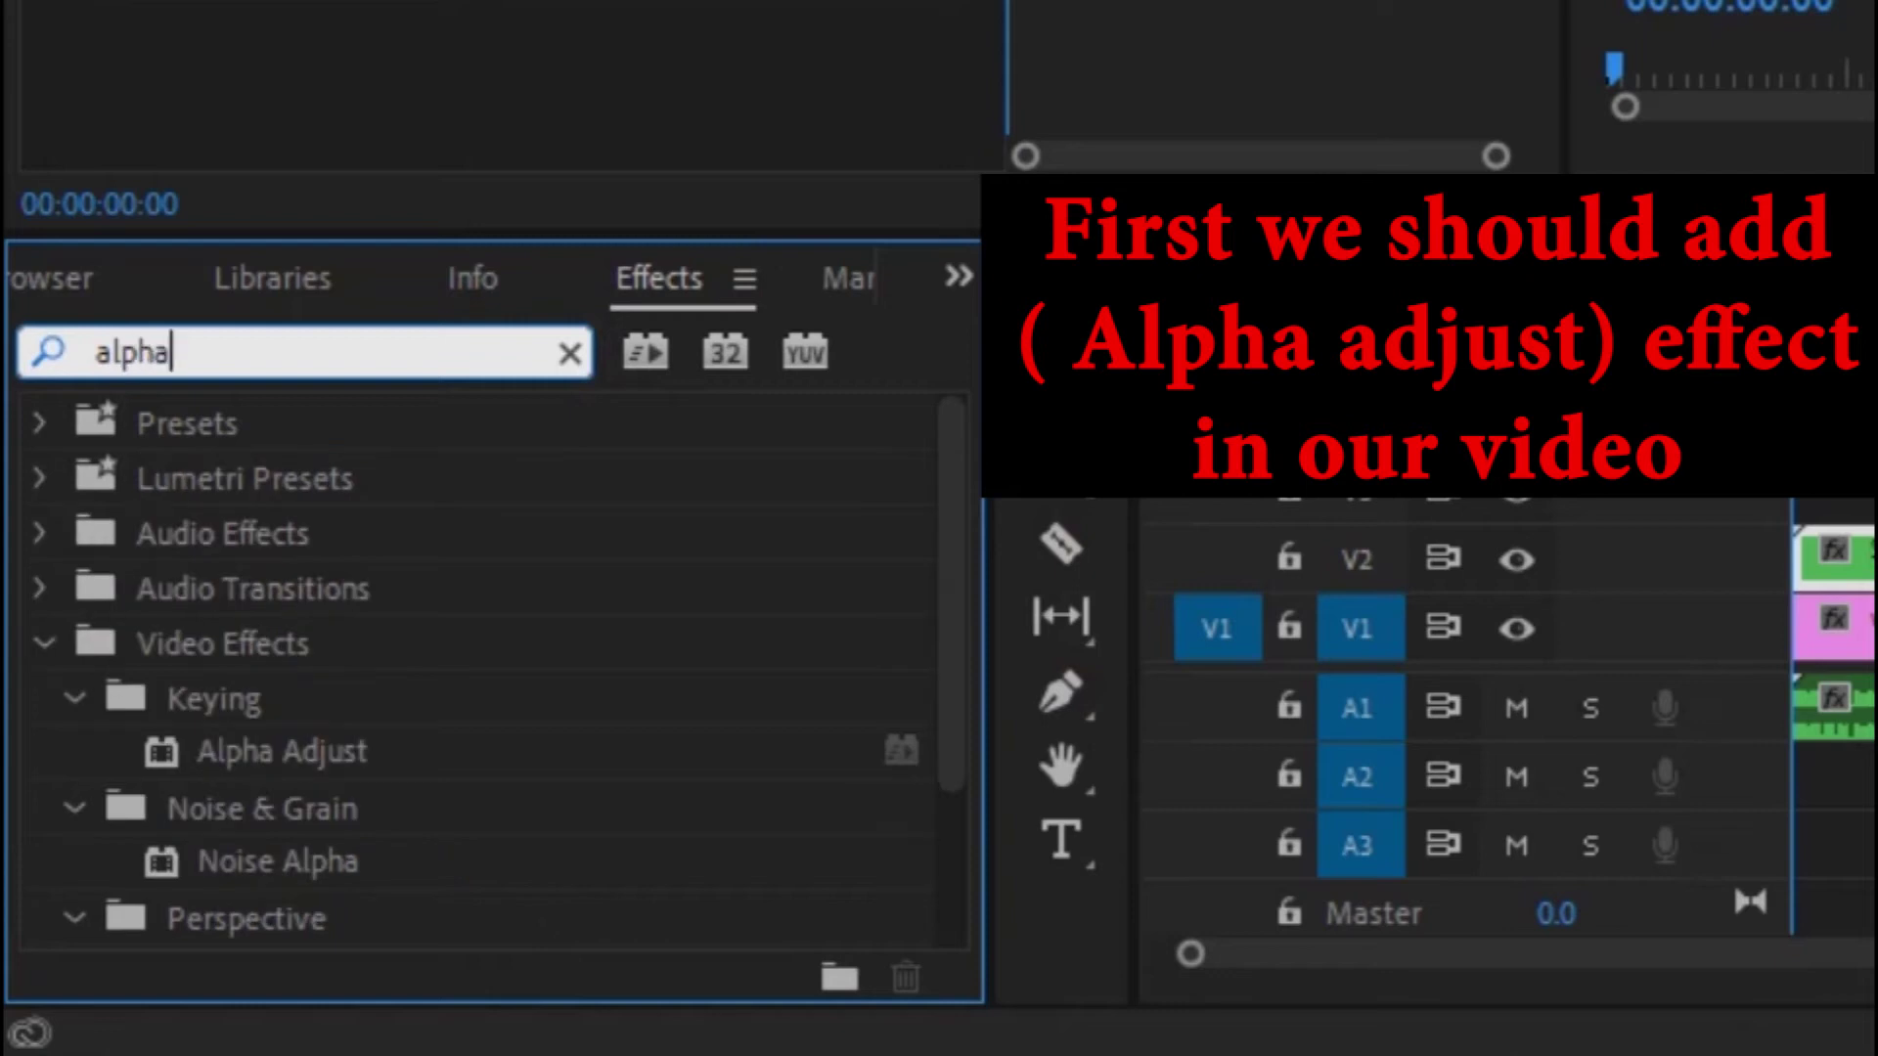
drag(155, 751, 1877, 586)
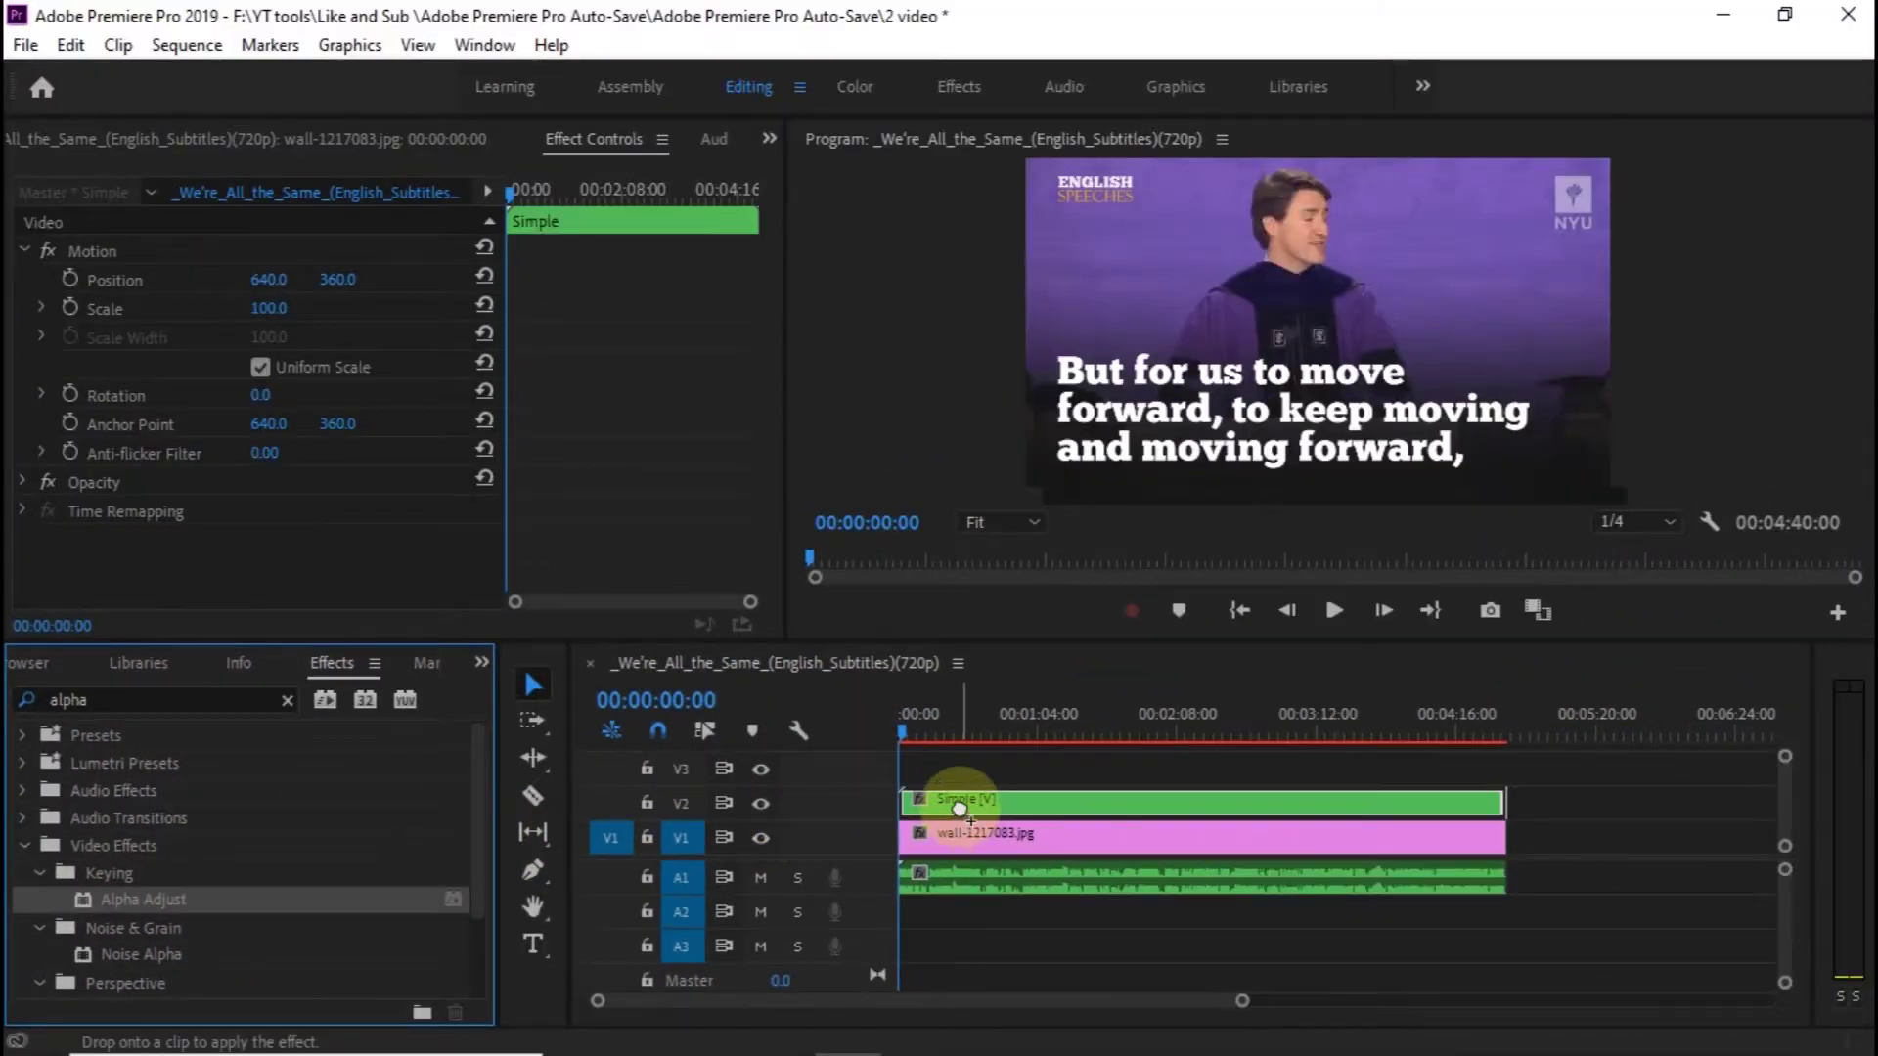
drag(958, 808, 957, 804)
Step: Add a rectangular mask to Alpha Adjust and shape its corners around the speaker's head and shoulders
drag(765, 444, 769, 541)
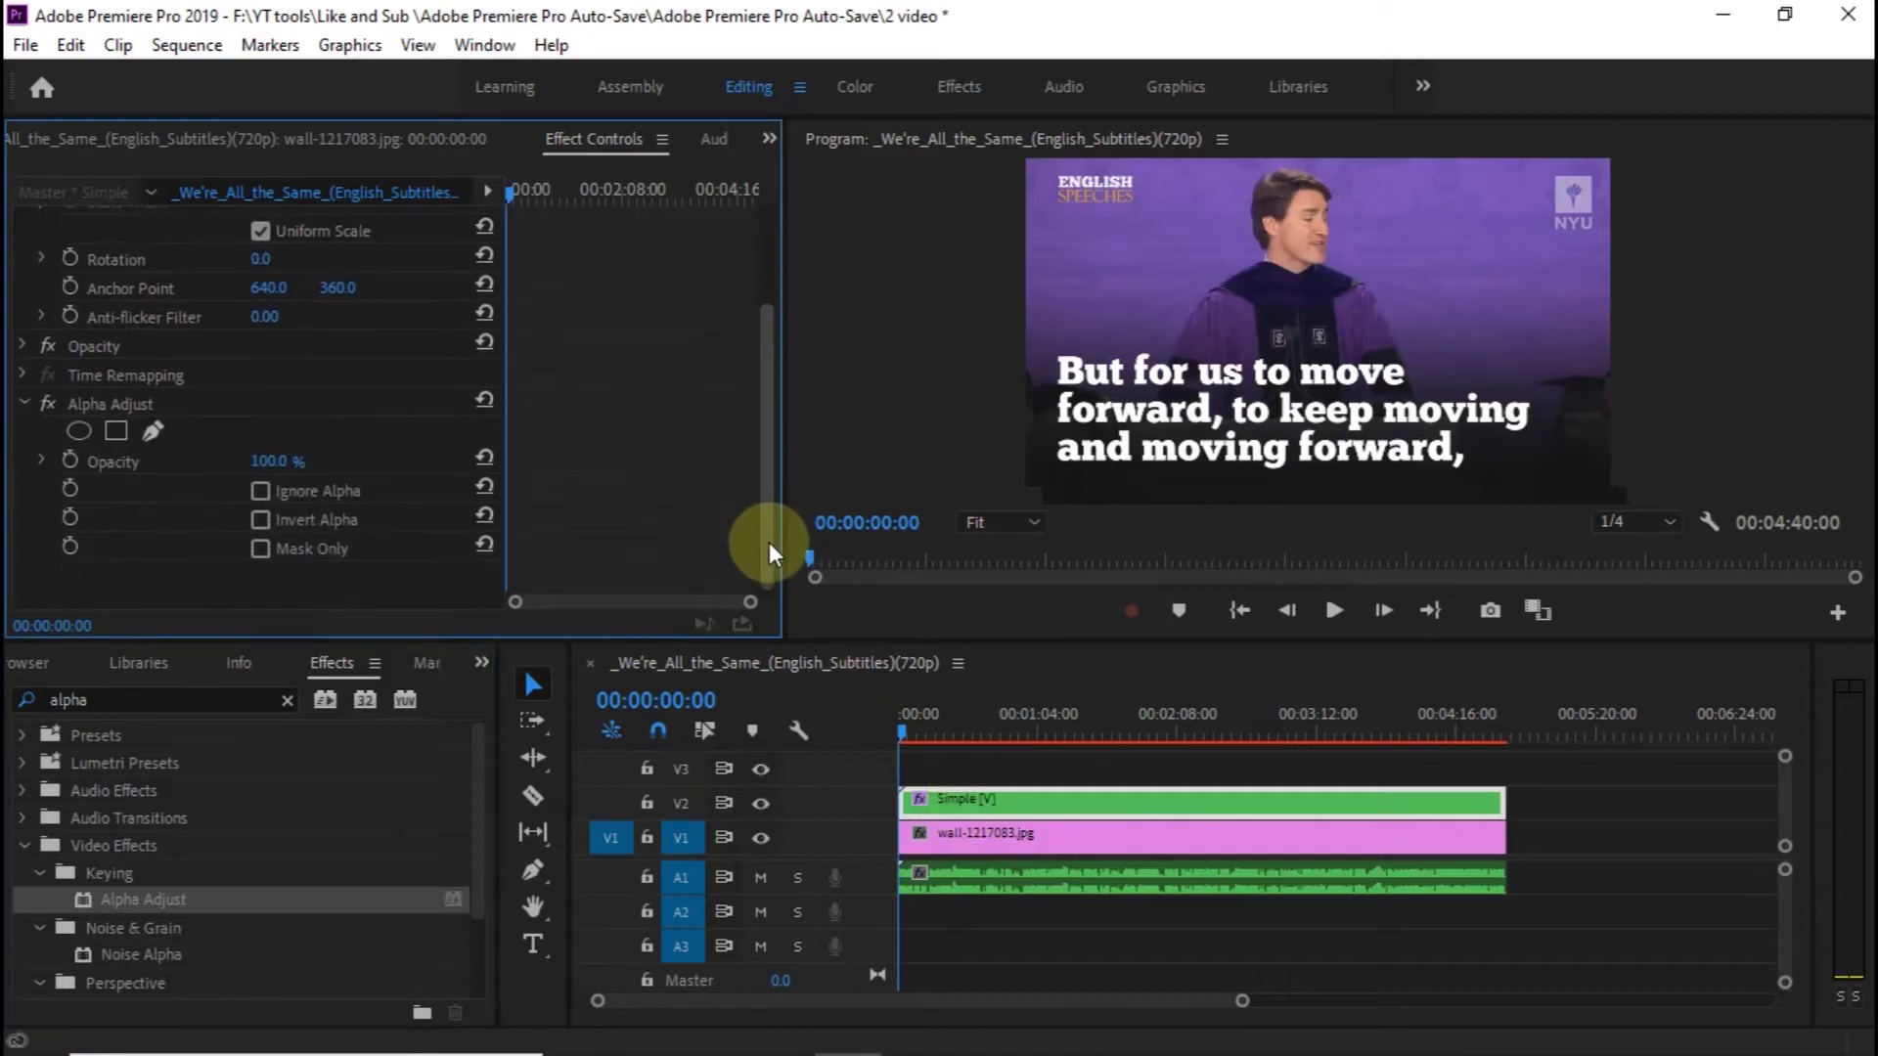
click(115, 432)
drag(1292, 329, 1216, 285)
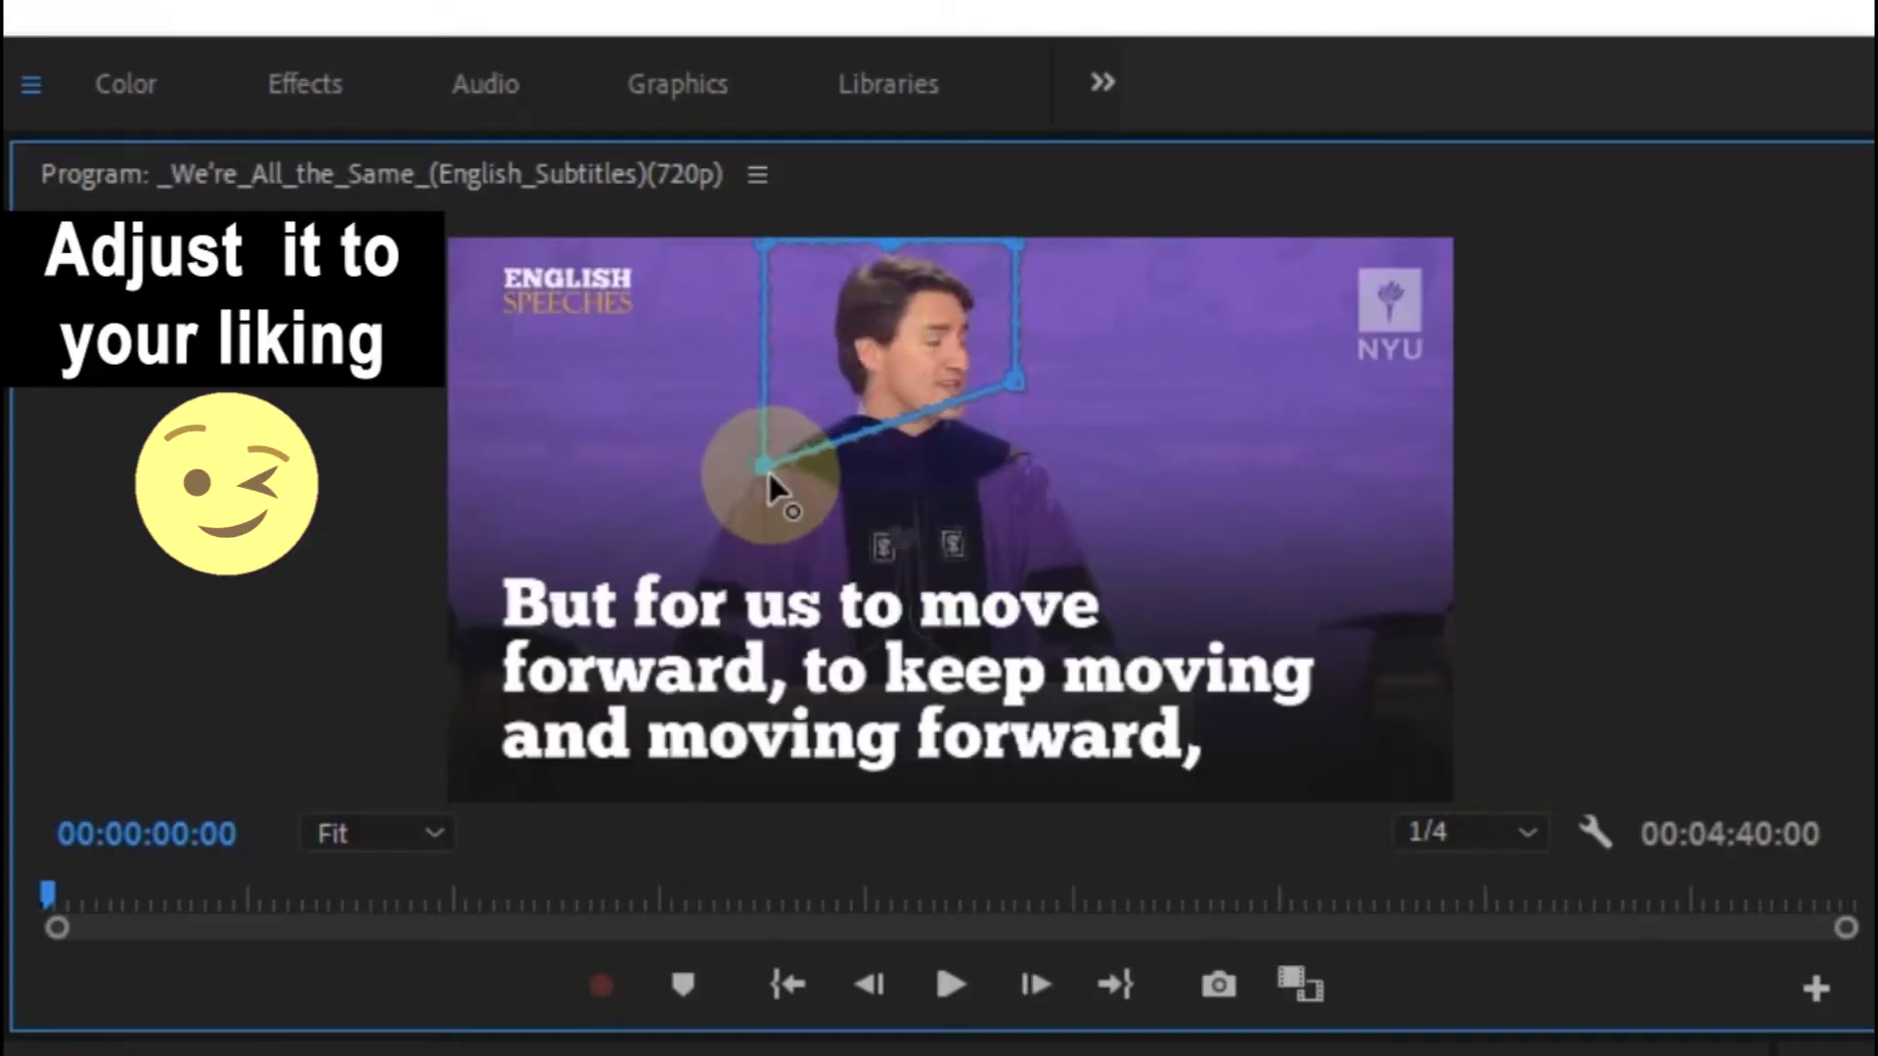
drag(1023, 379, 1052, 464)
drag(1017, 244, 1099, 234)
drag(1056, 459, 1107, 471)
drag(779, 465, 748, 471)
drag(757, 245, 743, 235)
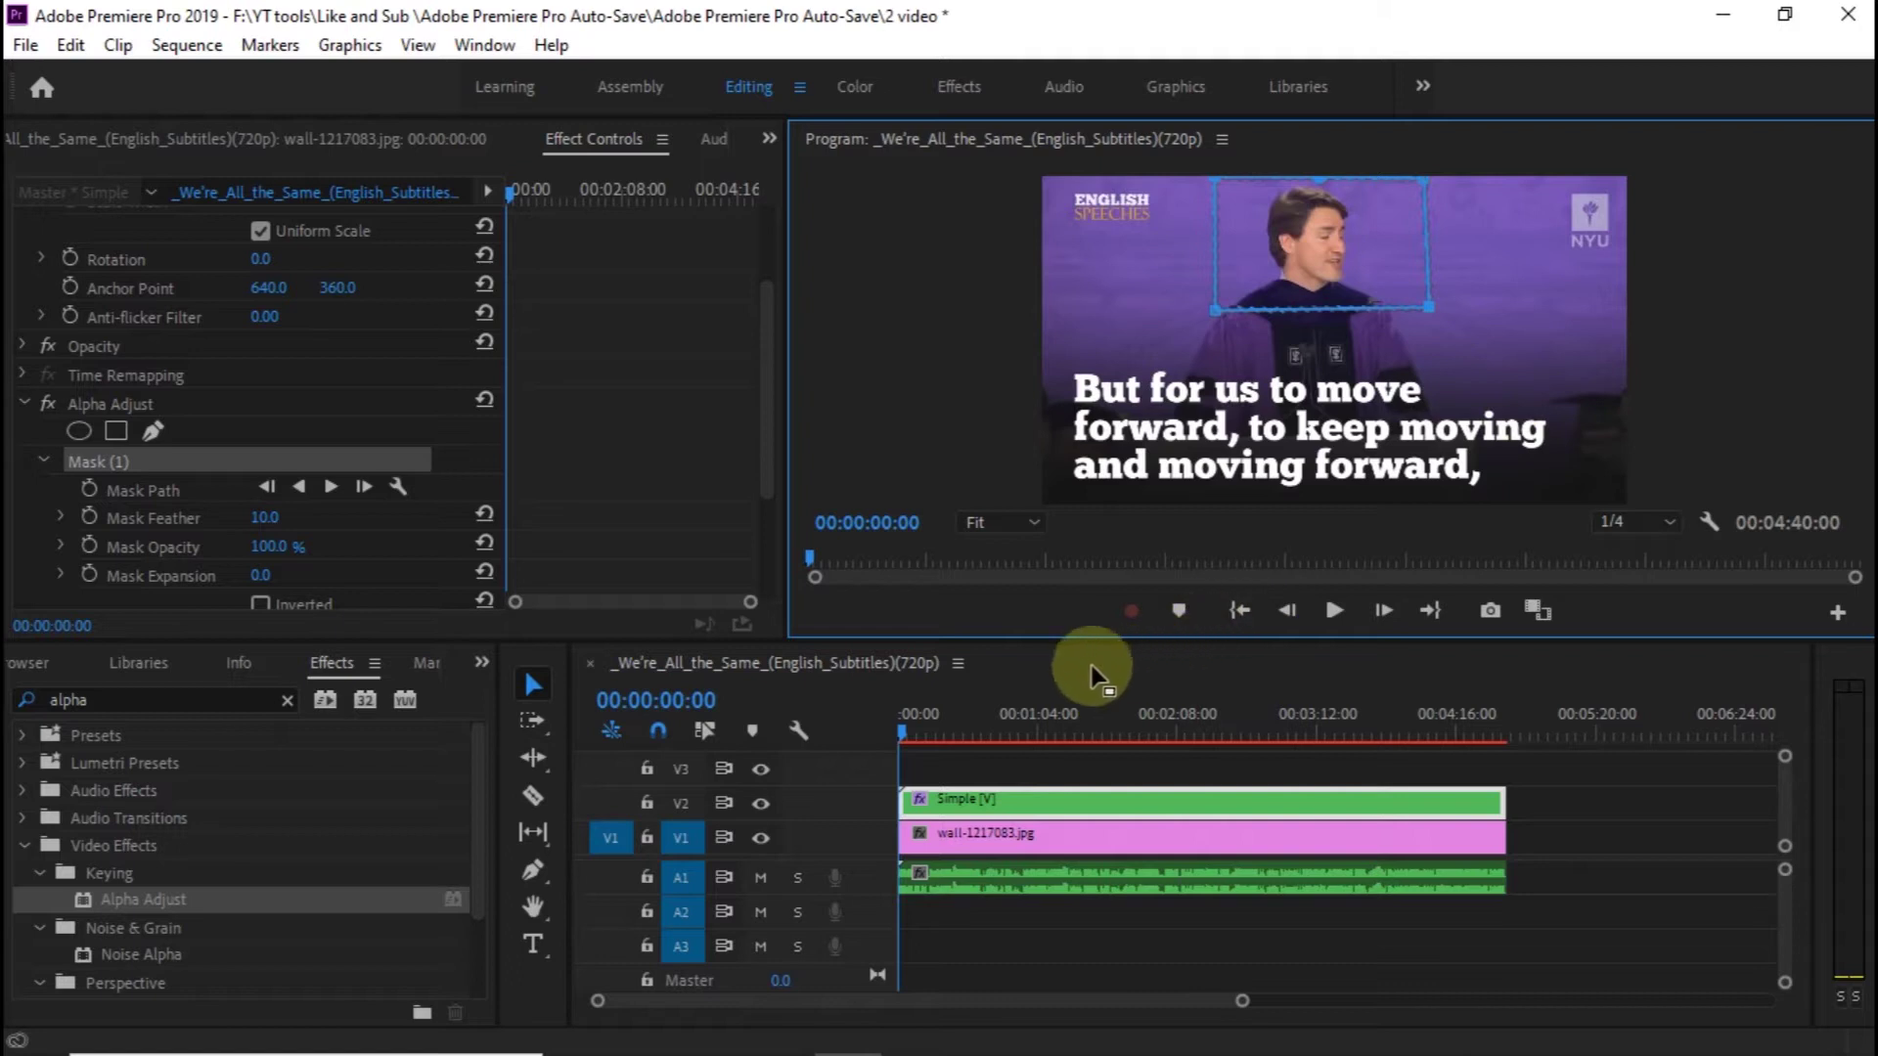
Step: Turn on Inverted for the Alpha Adjust mask and enable Invert Alpha
drag(767, 403, 777, 514)
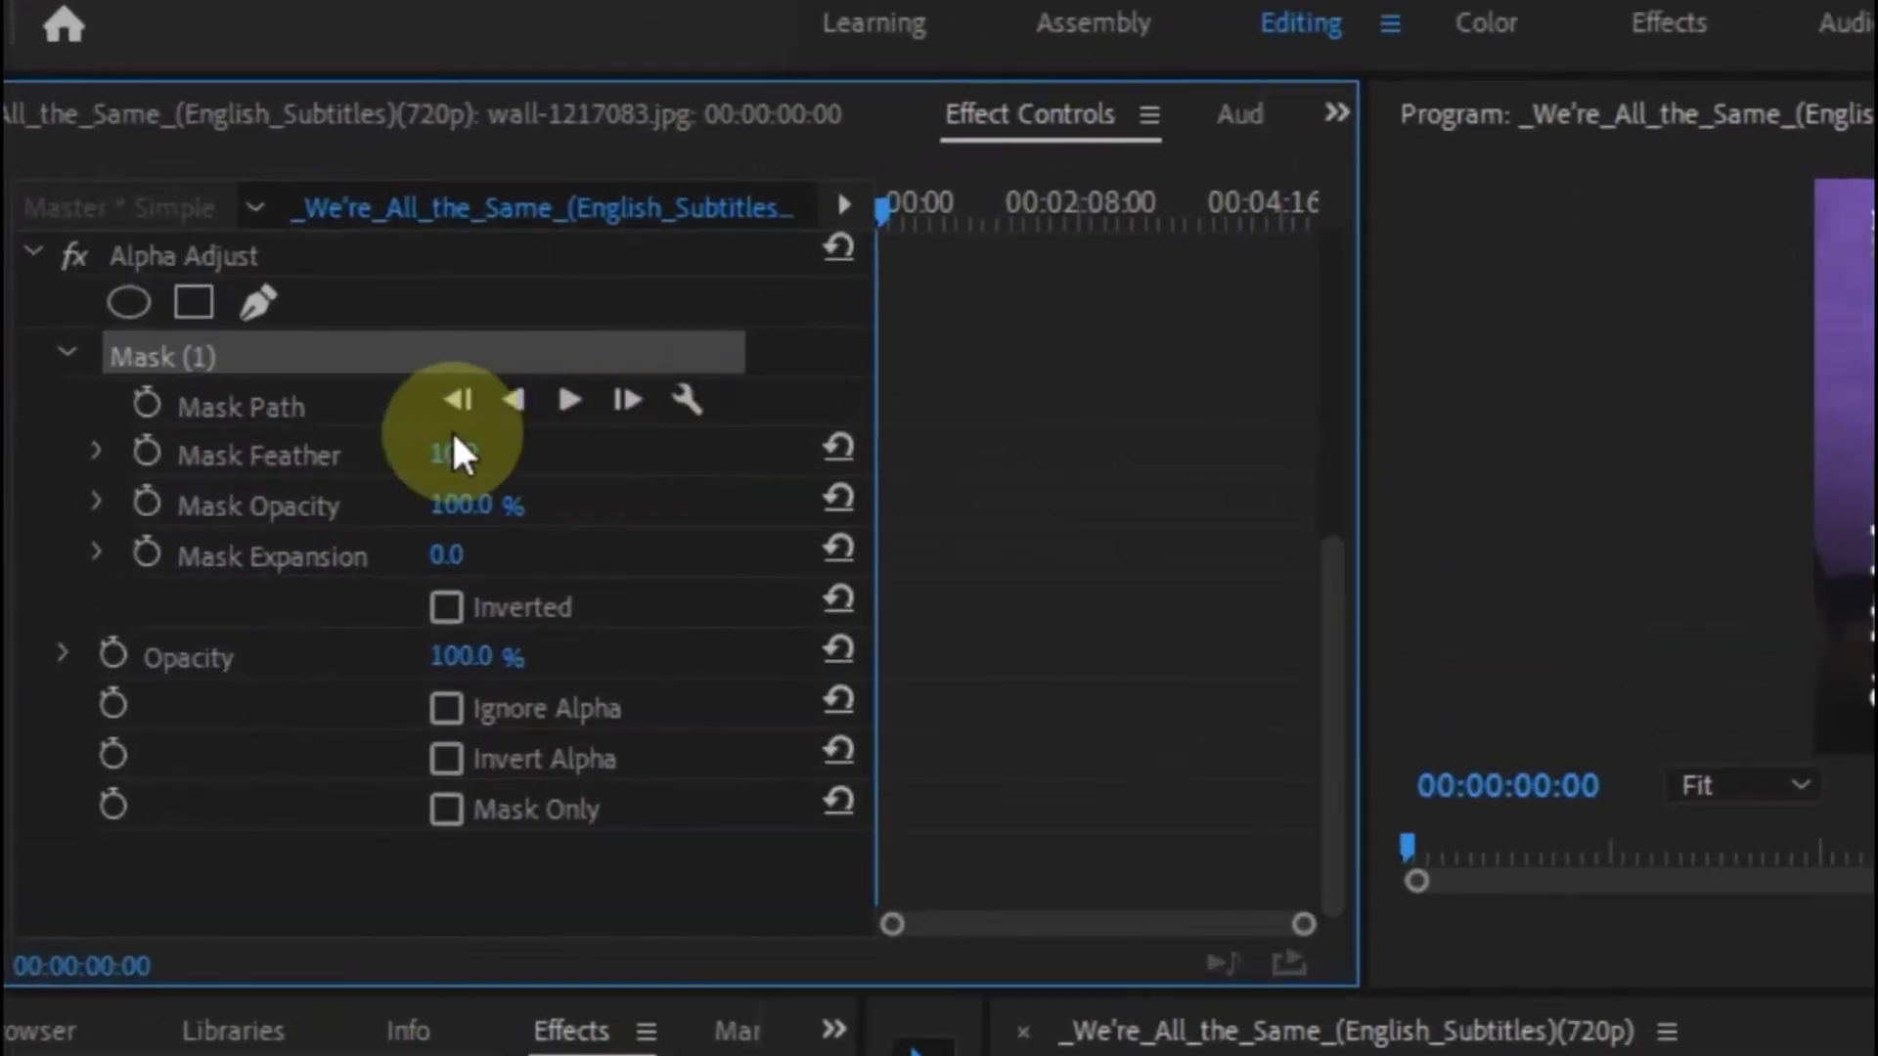
click(446, 606)
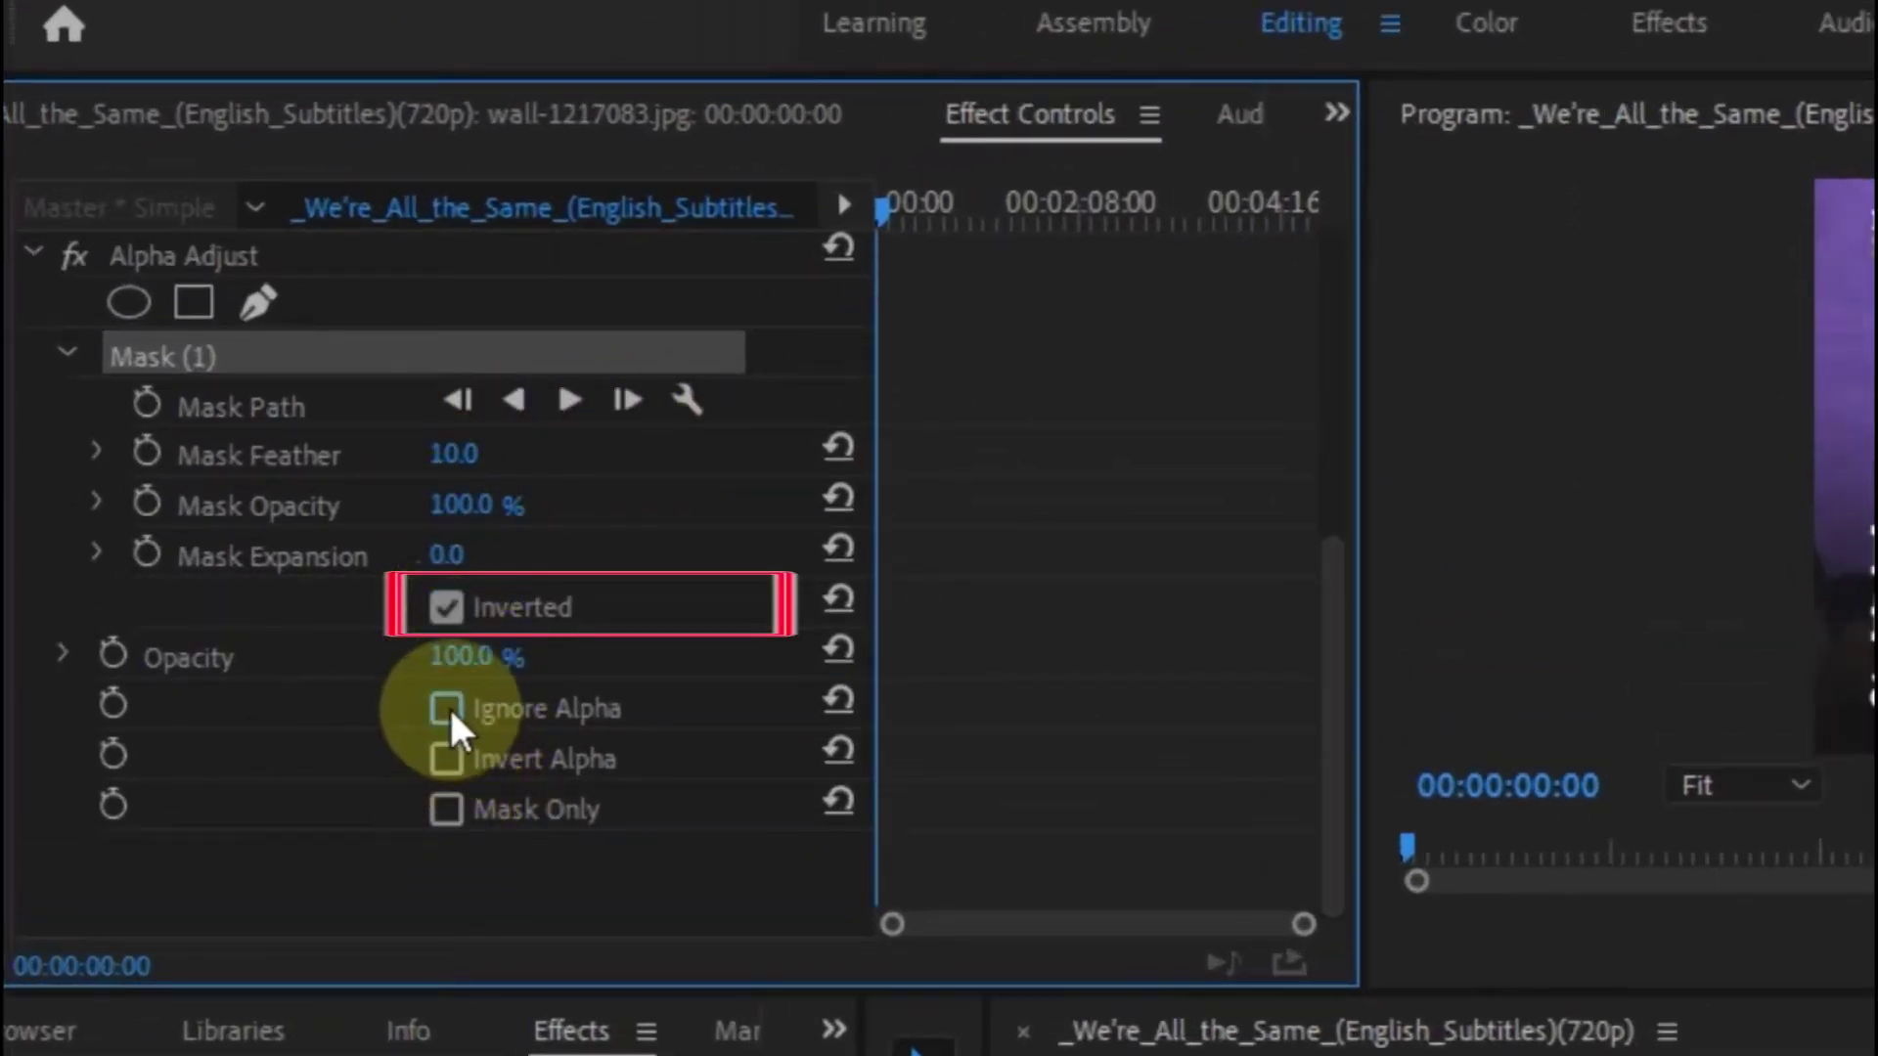
click(446, 791)
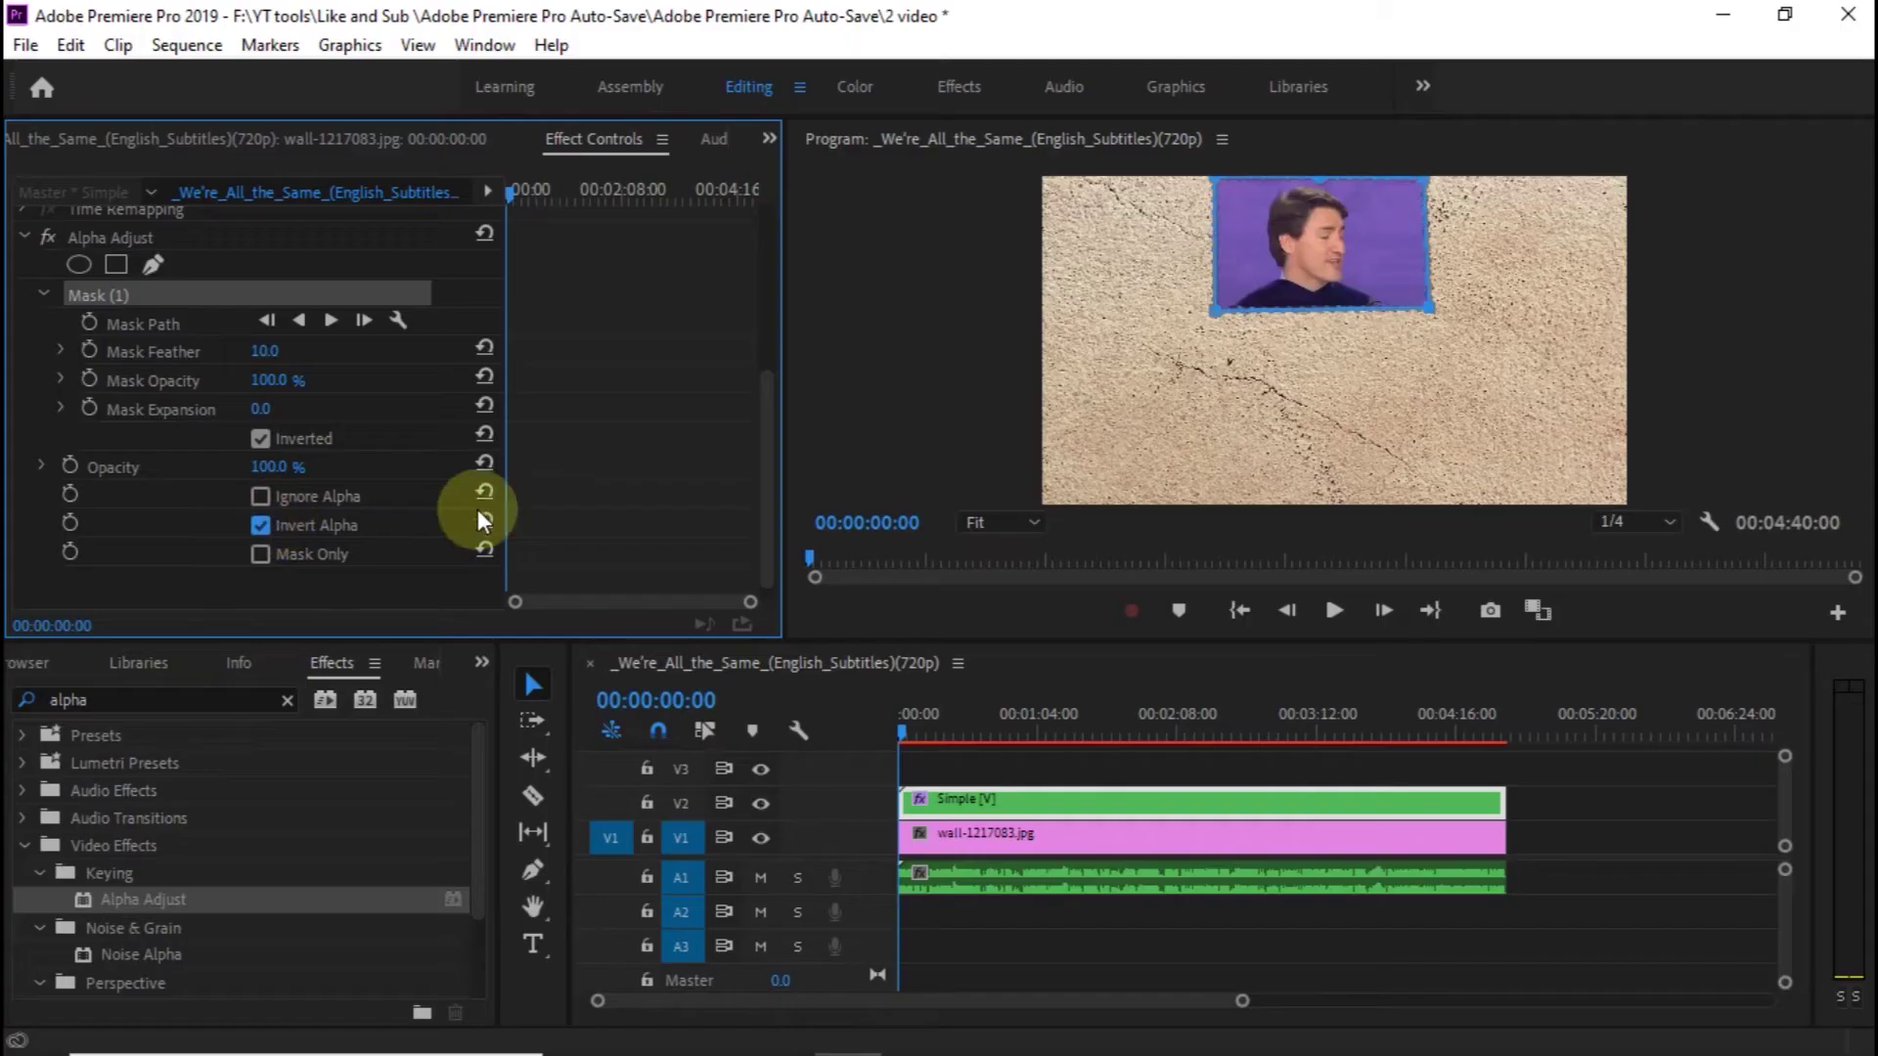
Step: Move the Simple clip to position 656, 530 over the wall background
drag(771, 461, 776, 254)
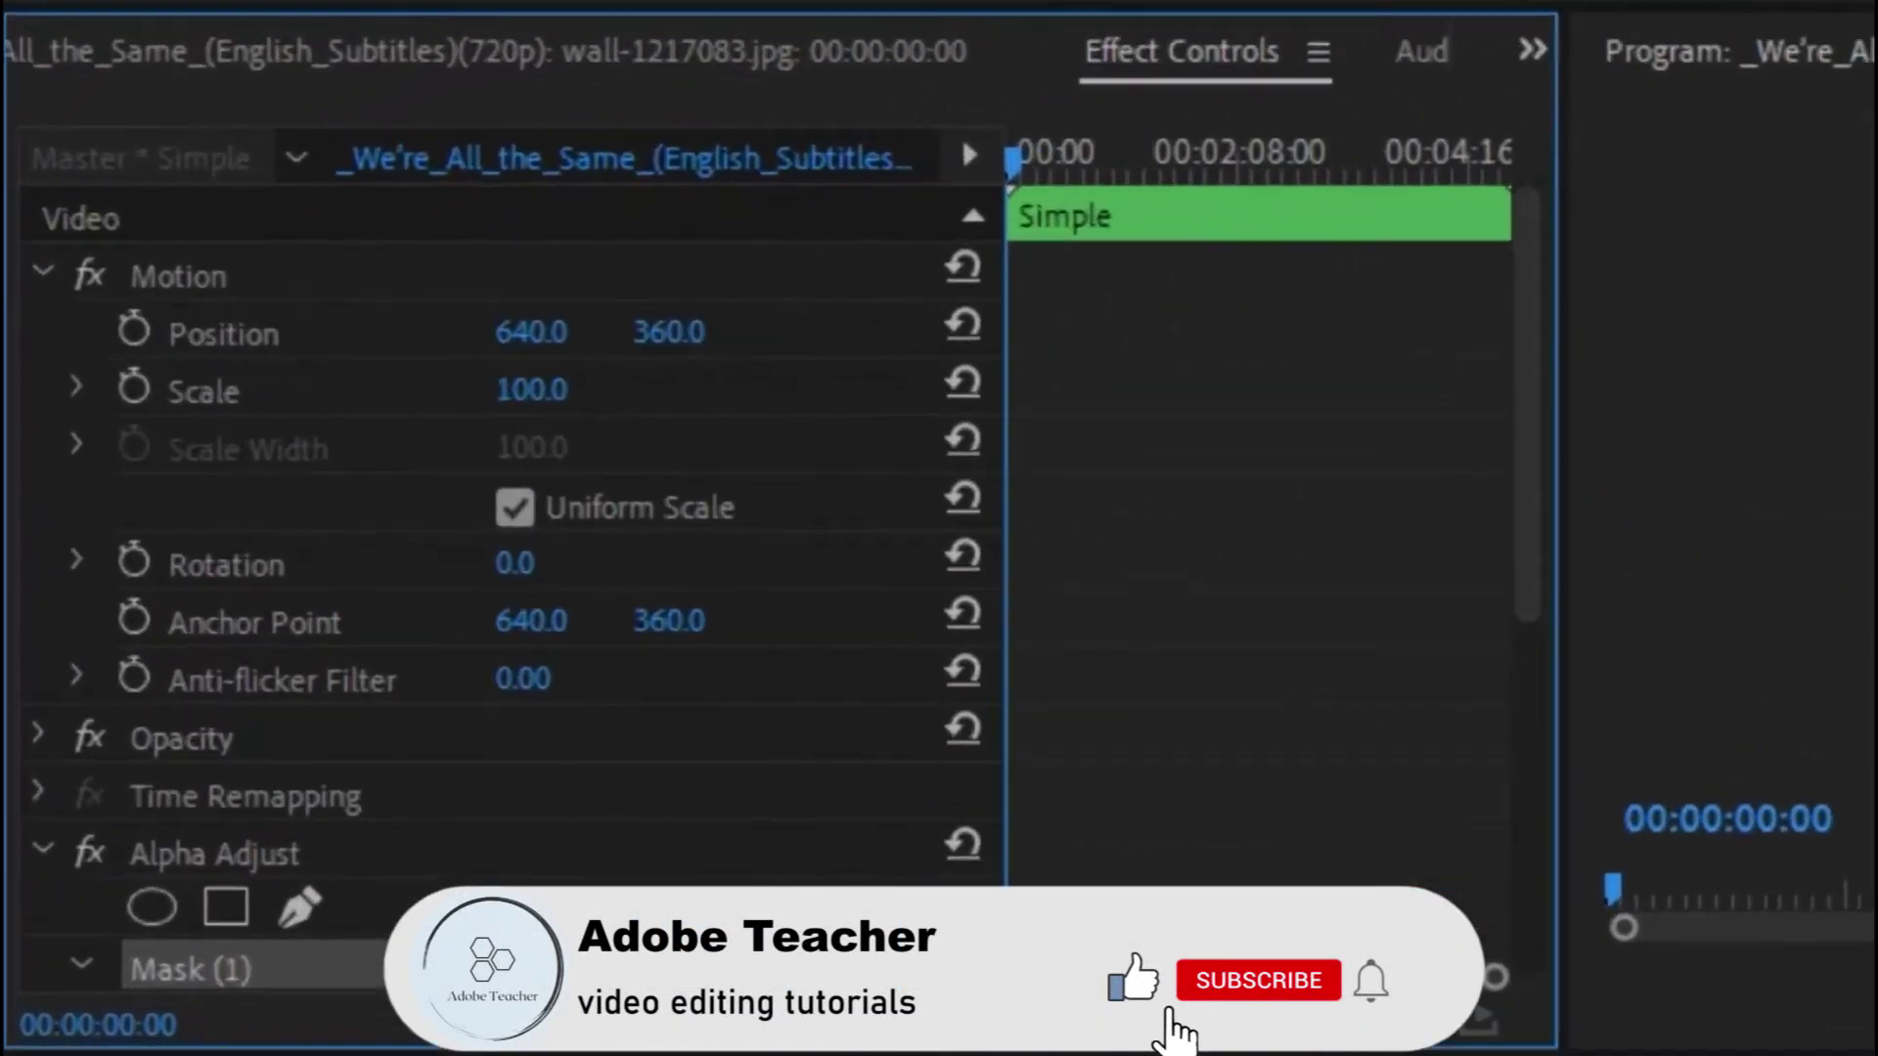
drag(531, 333, 753, 339)
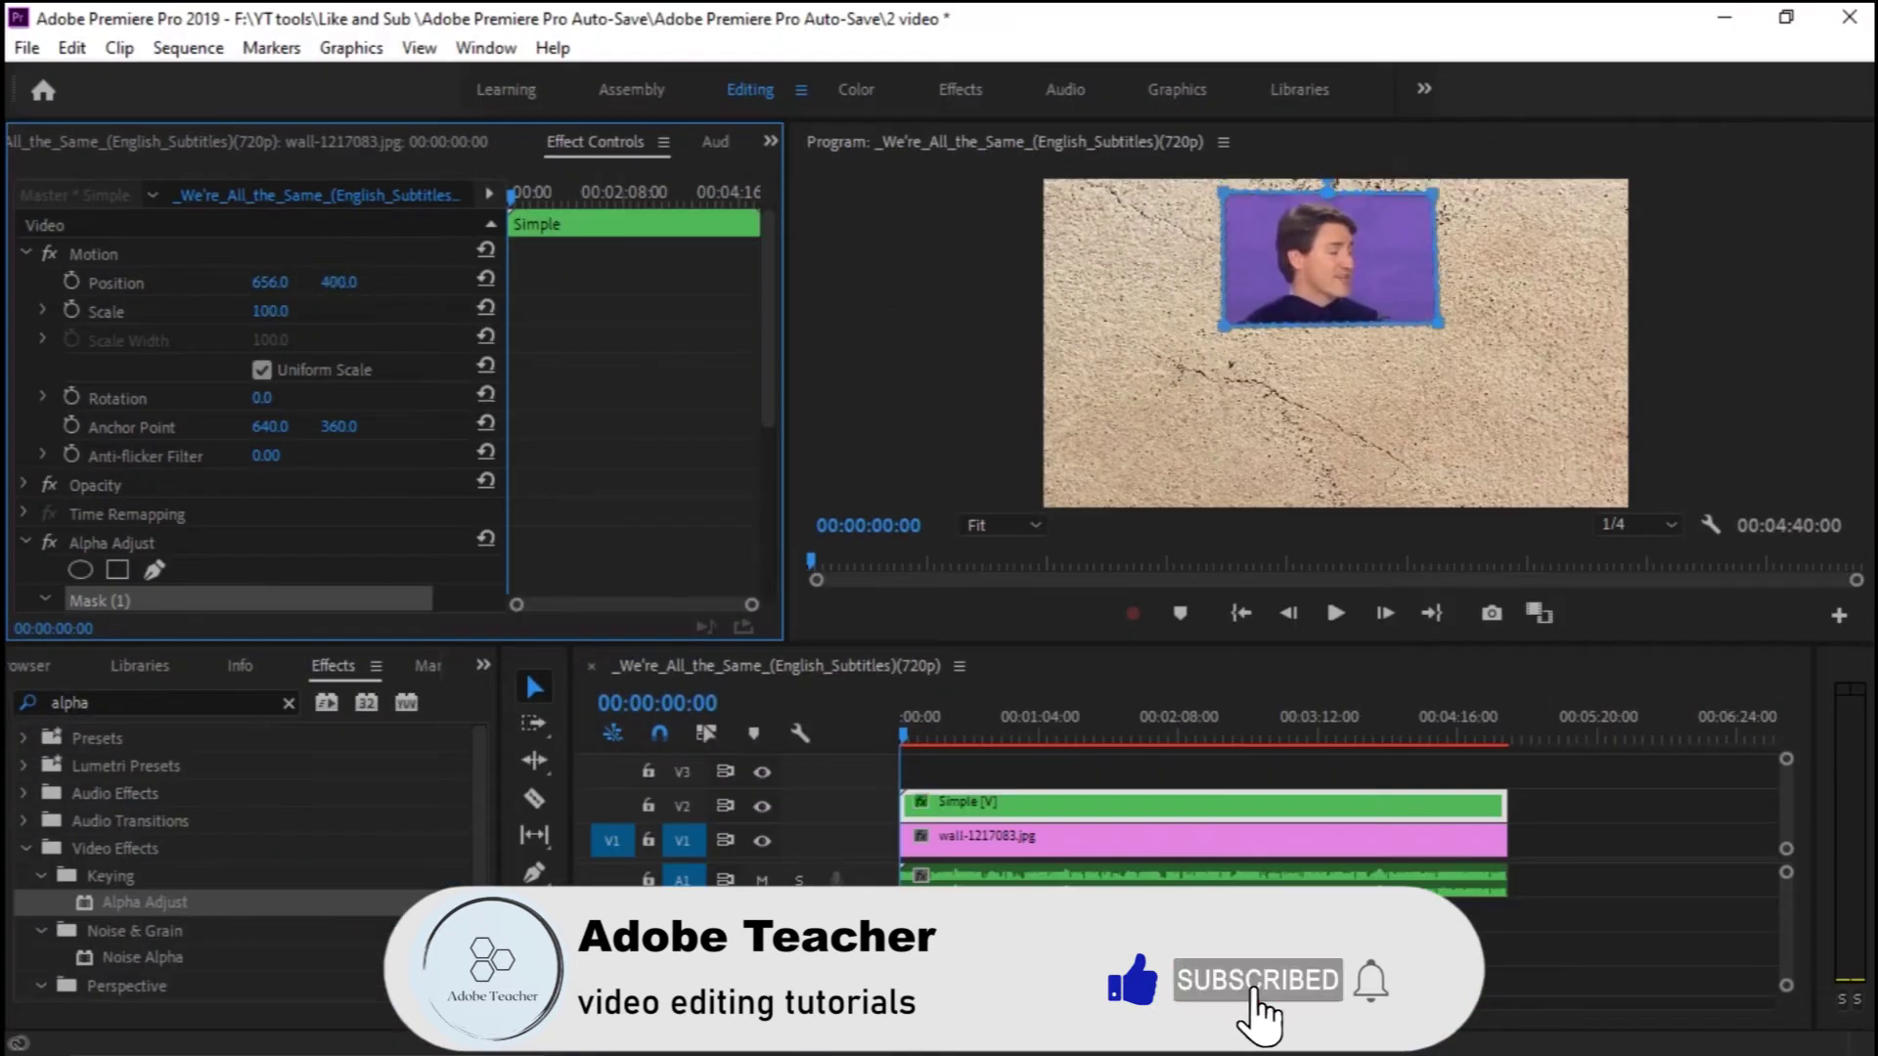
drag(338, 282, 397, 282)
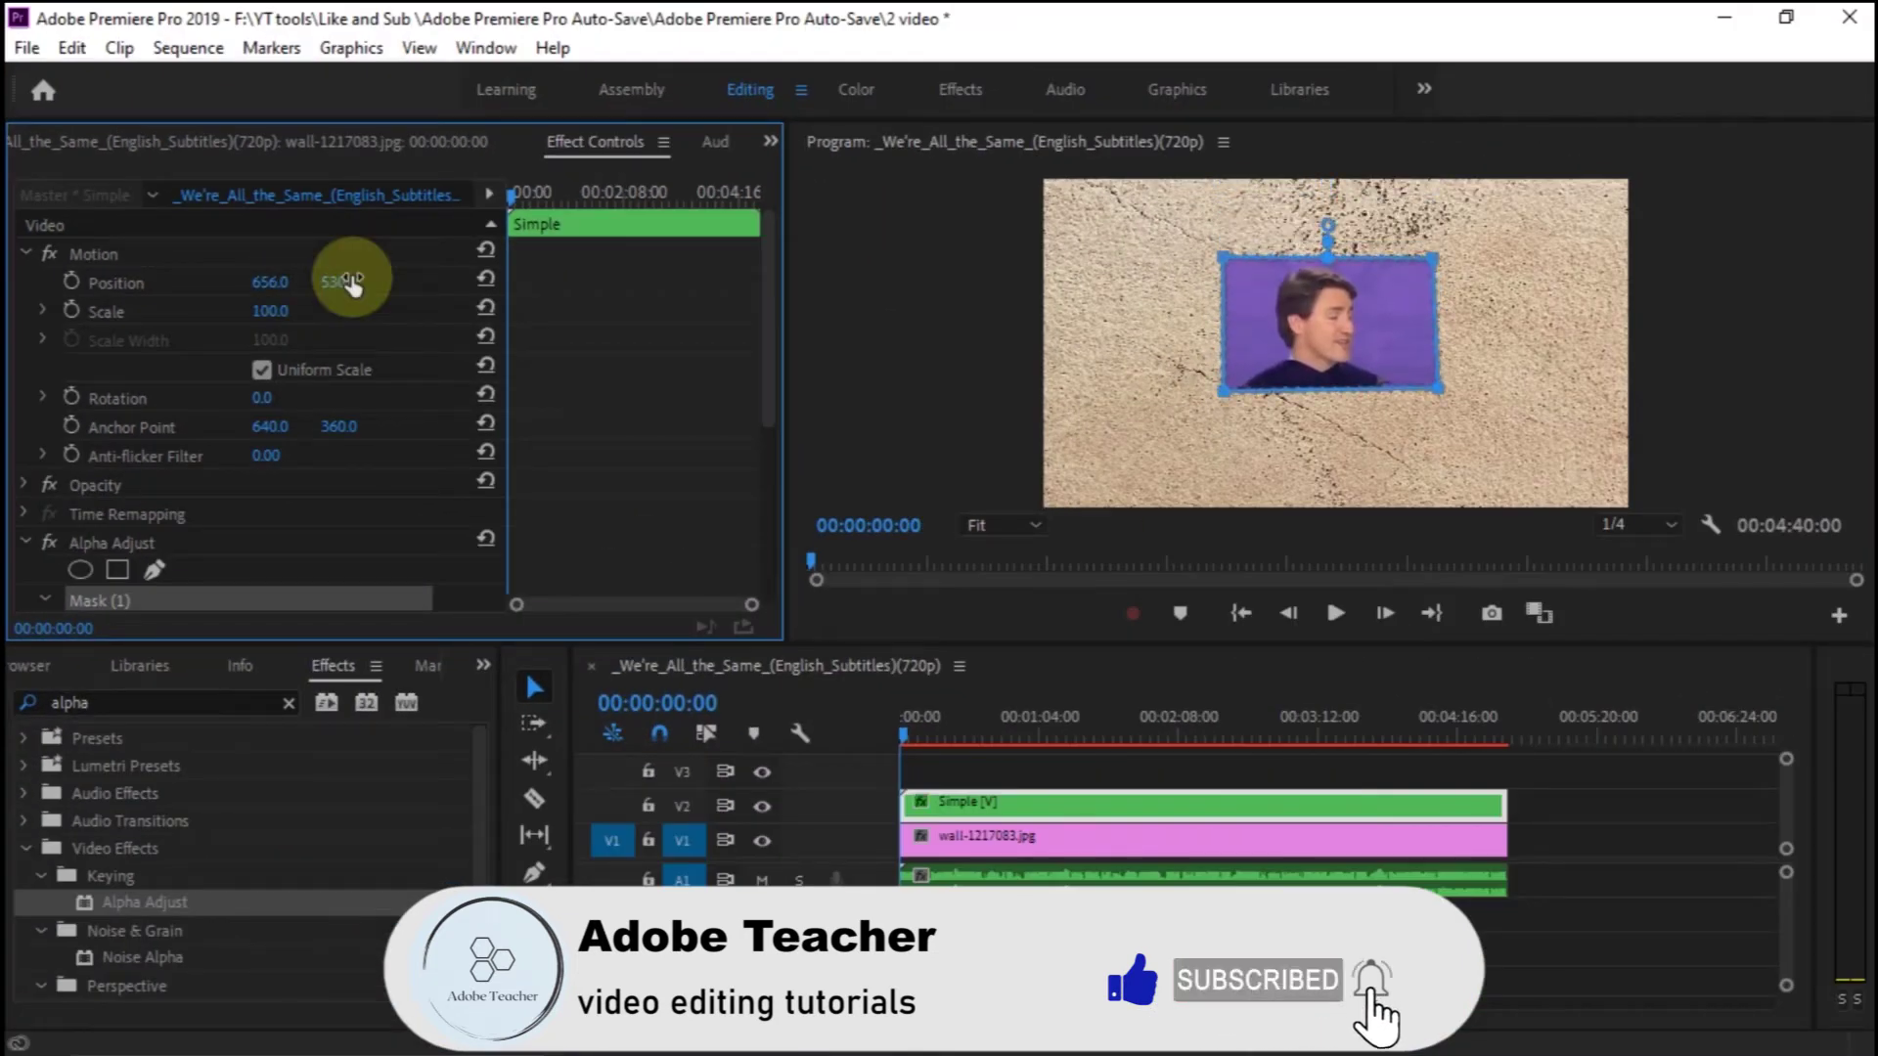
Step: Preview the masked video in the Program monitor and set the playback resolution to 1/2
key(space)
click(1669, 525)
click(1625, 550)
key(space)
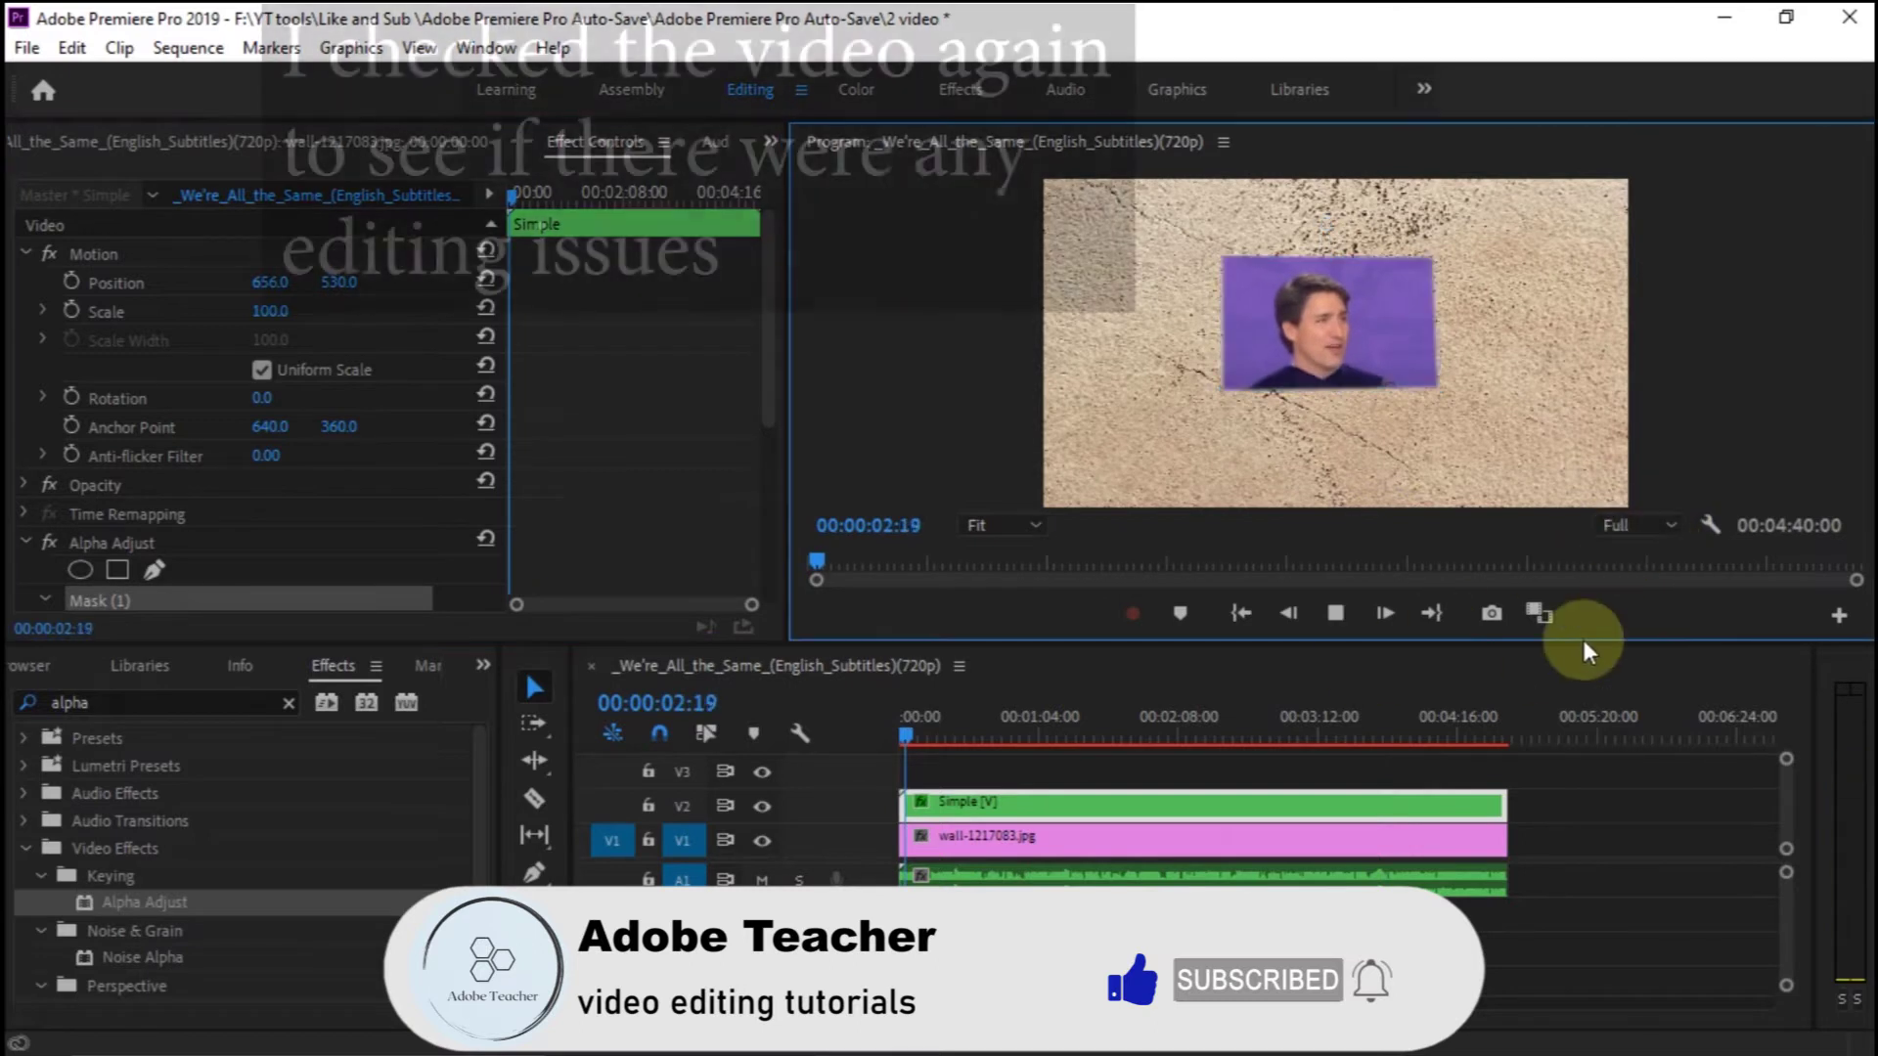
click(1669, 525)
click(1626, 573)
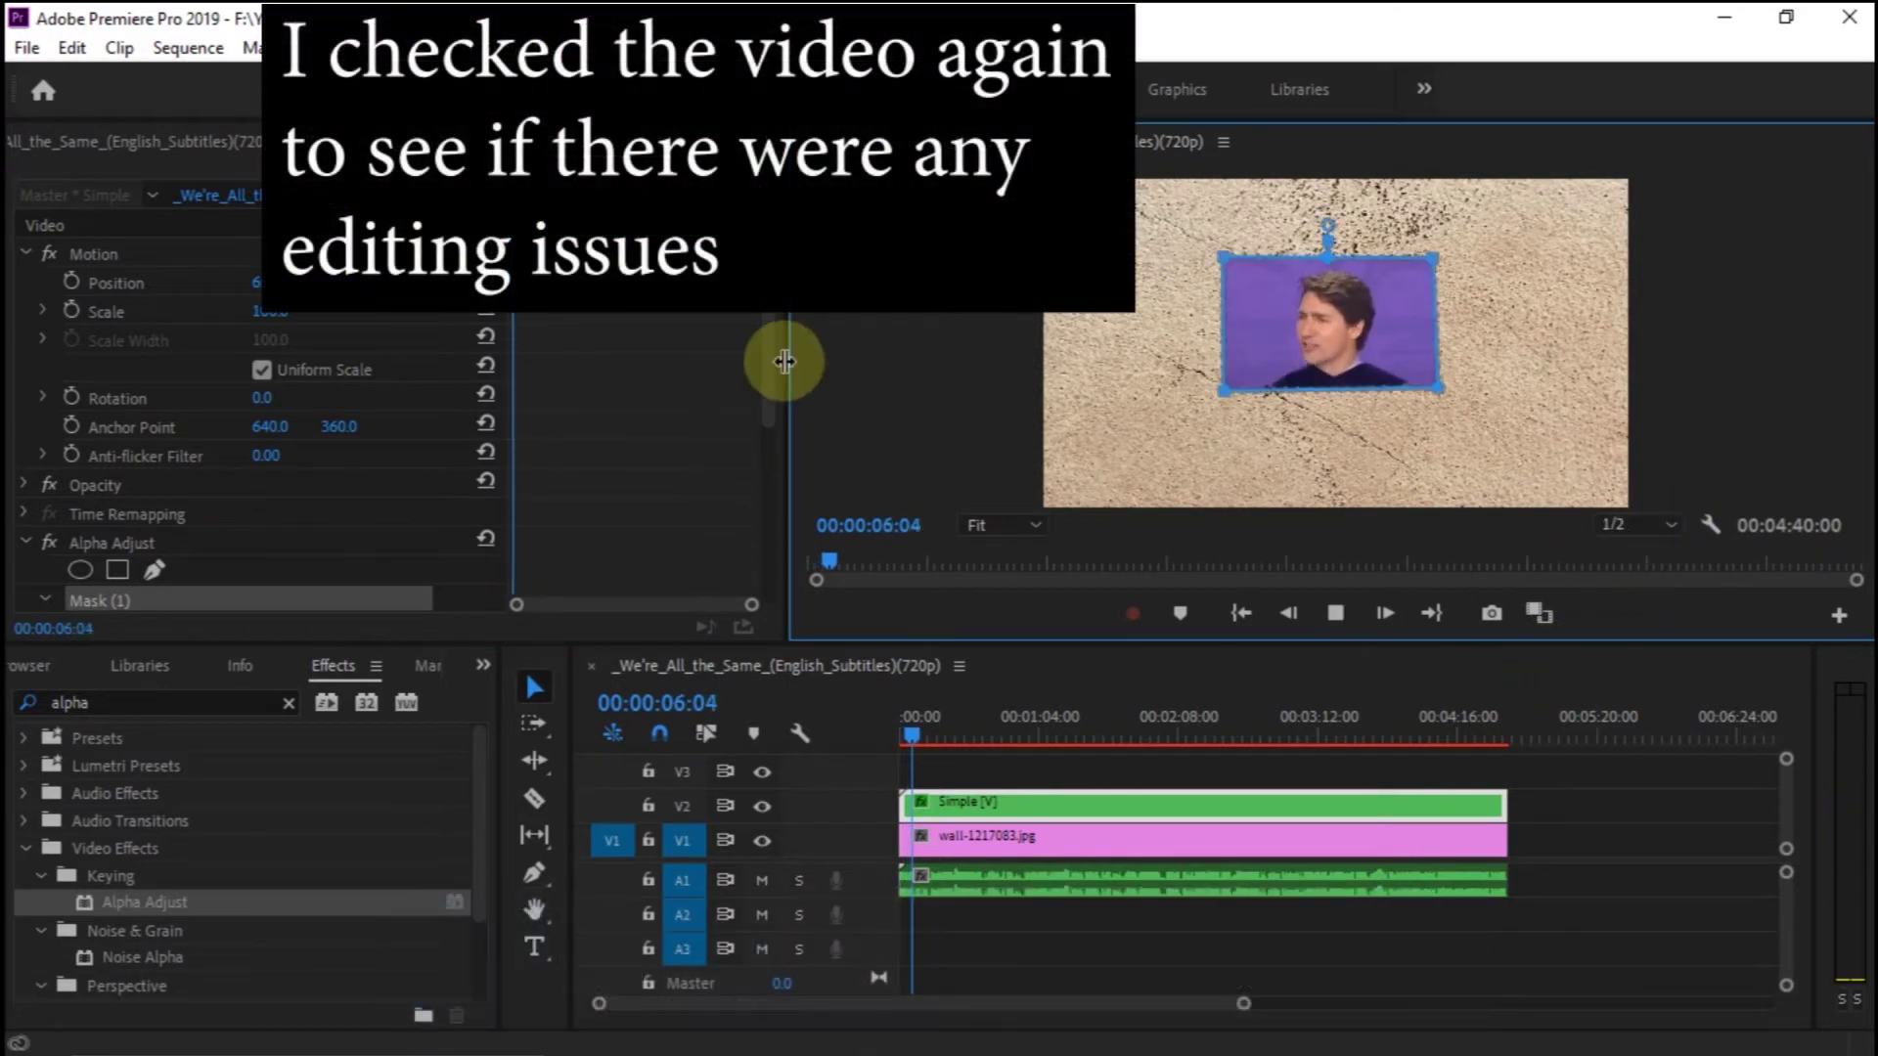
key(space)
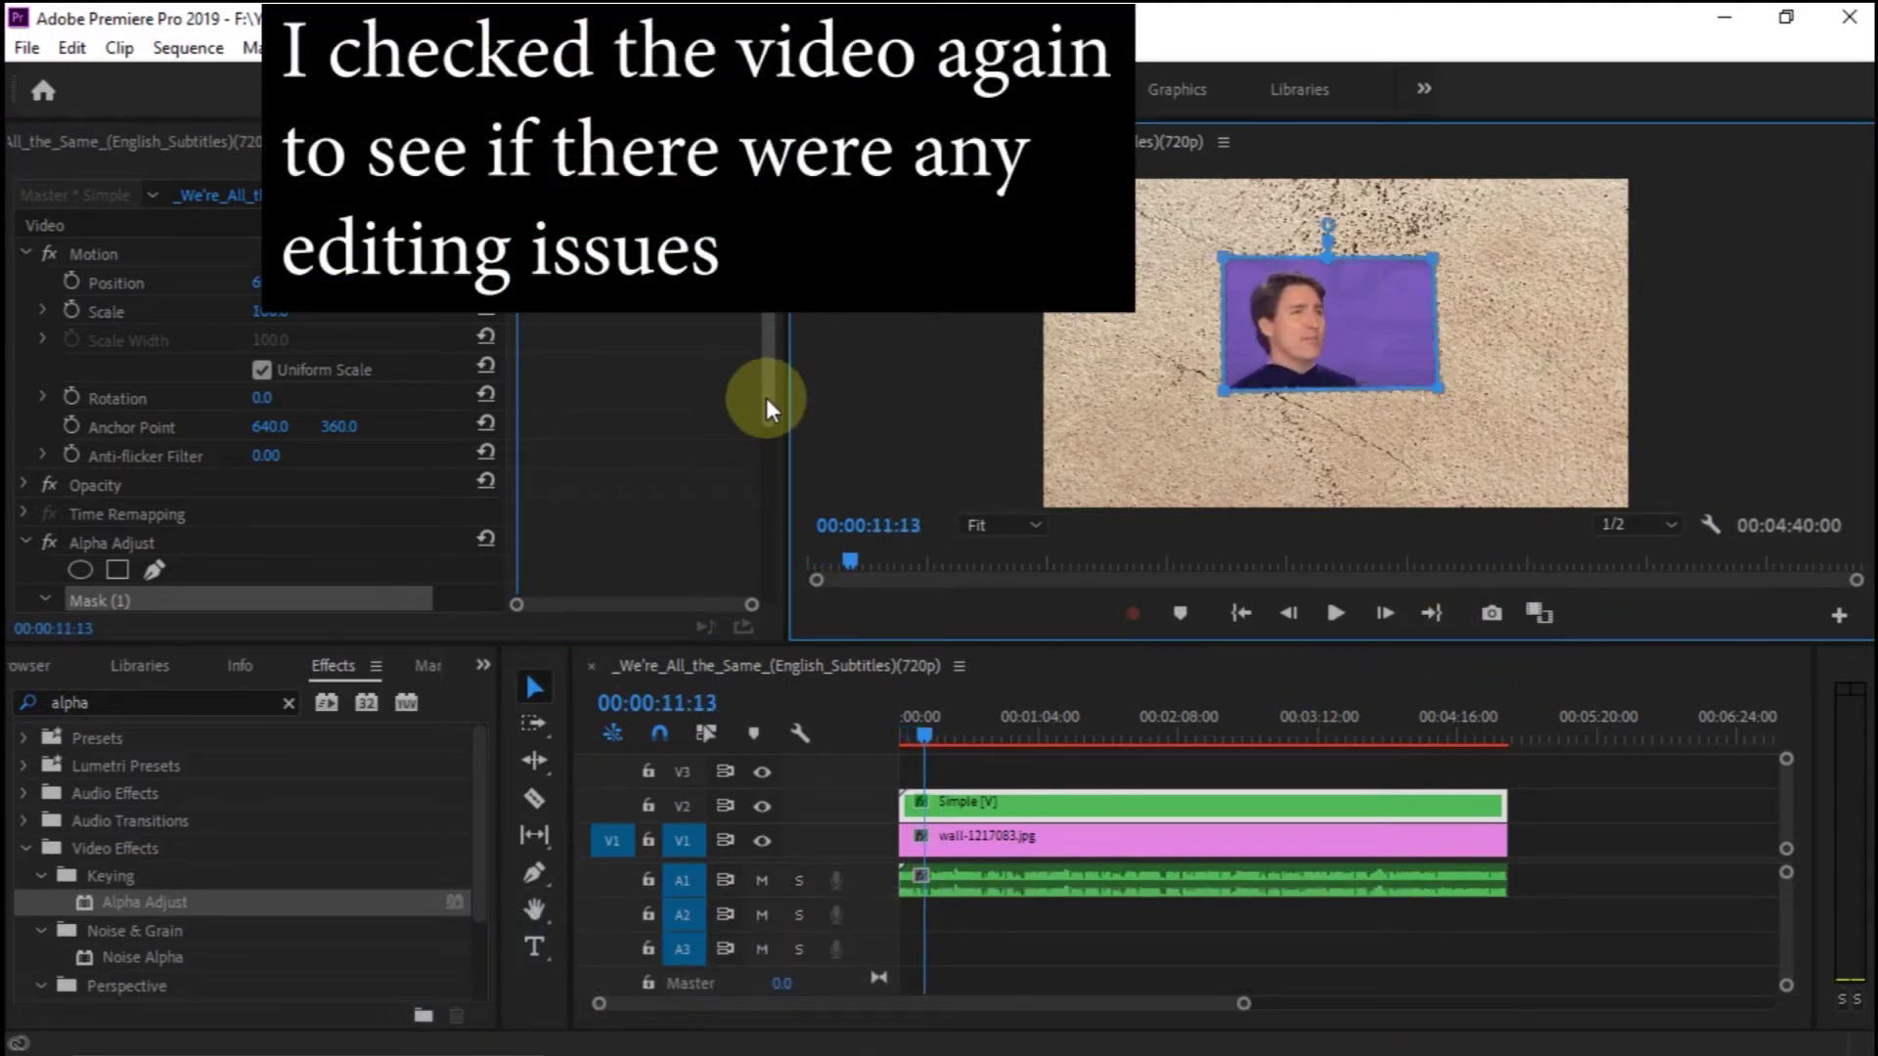
Step: Set the feather of the Simple clip's Alpha Adjust mask to 0 and deselect the clip
scroll(766, 397, down, 5)
click(1414, 783)
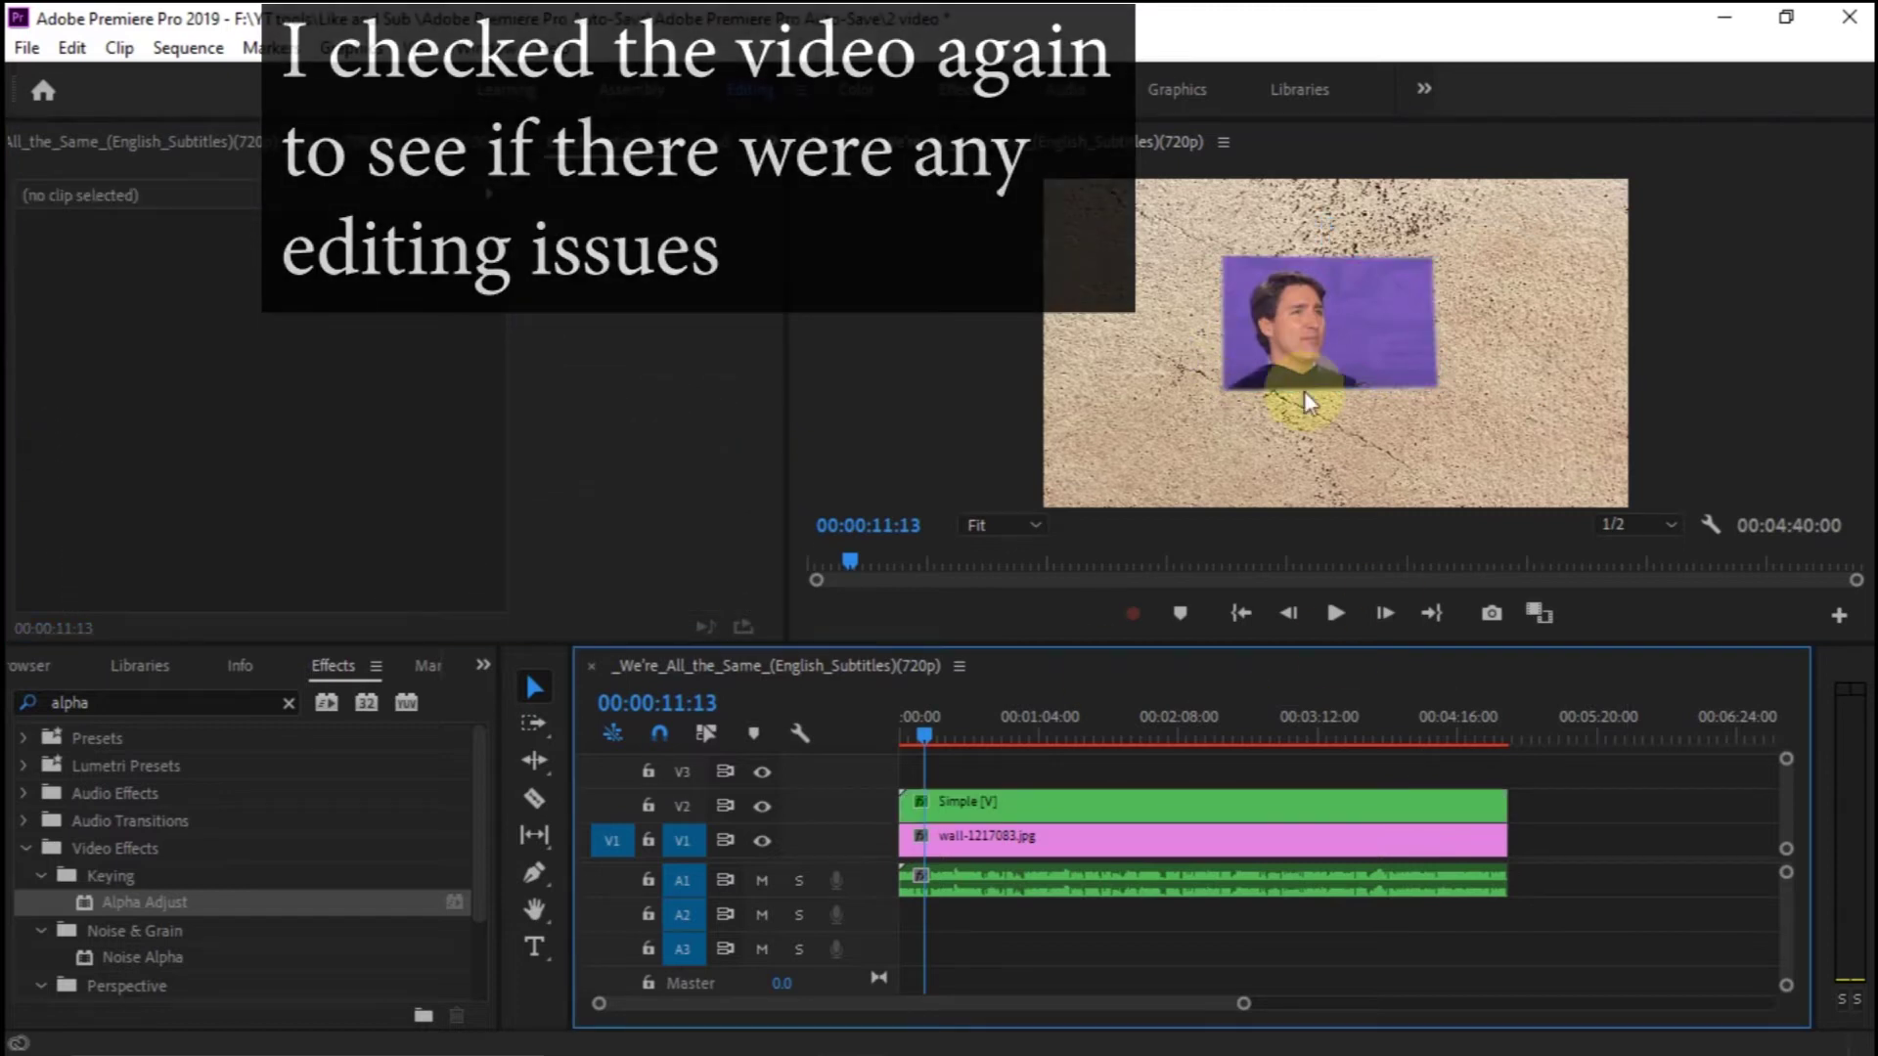
click(1300, 799)
scroll(764, 583, down, 8)
click(200, 327)
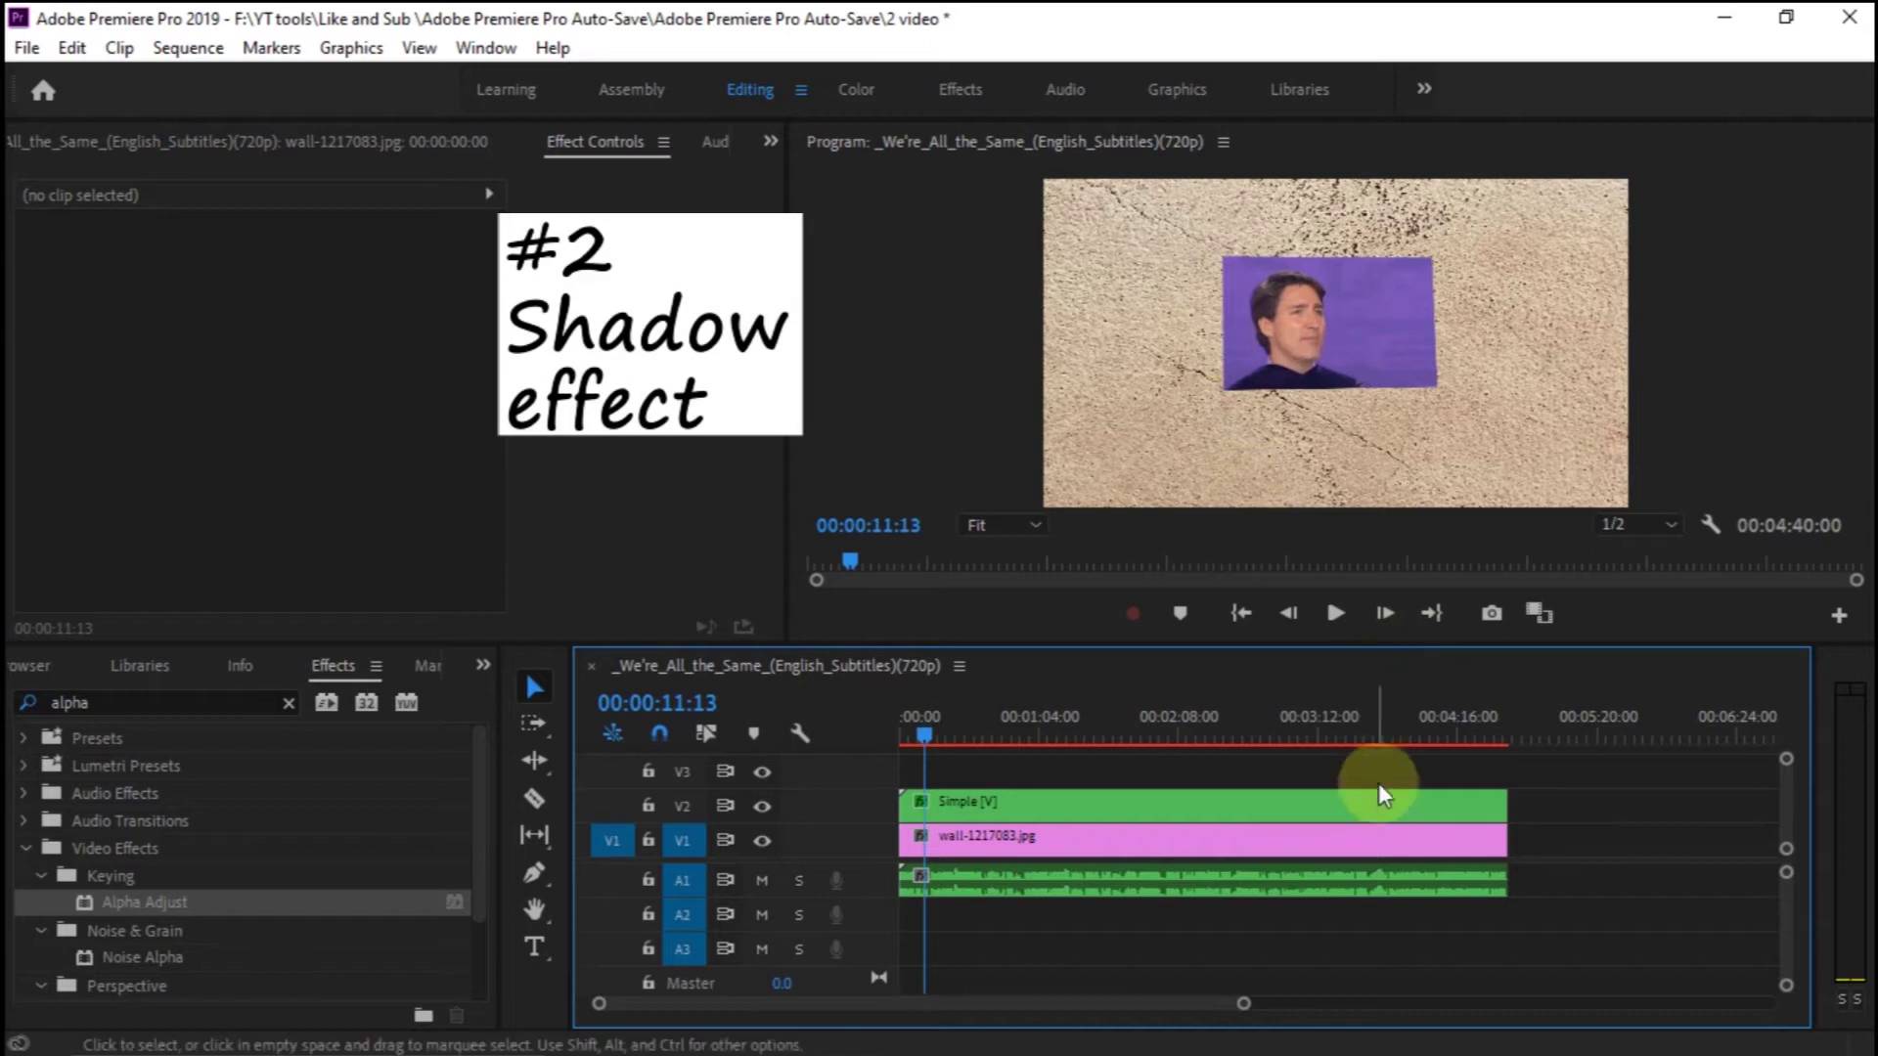
Step: Select the Simple clip, play the sequence to check the mask edges, and return the playhead to the start
click(1377, 802)
key(space)
drag(767, 411, 768, 440)
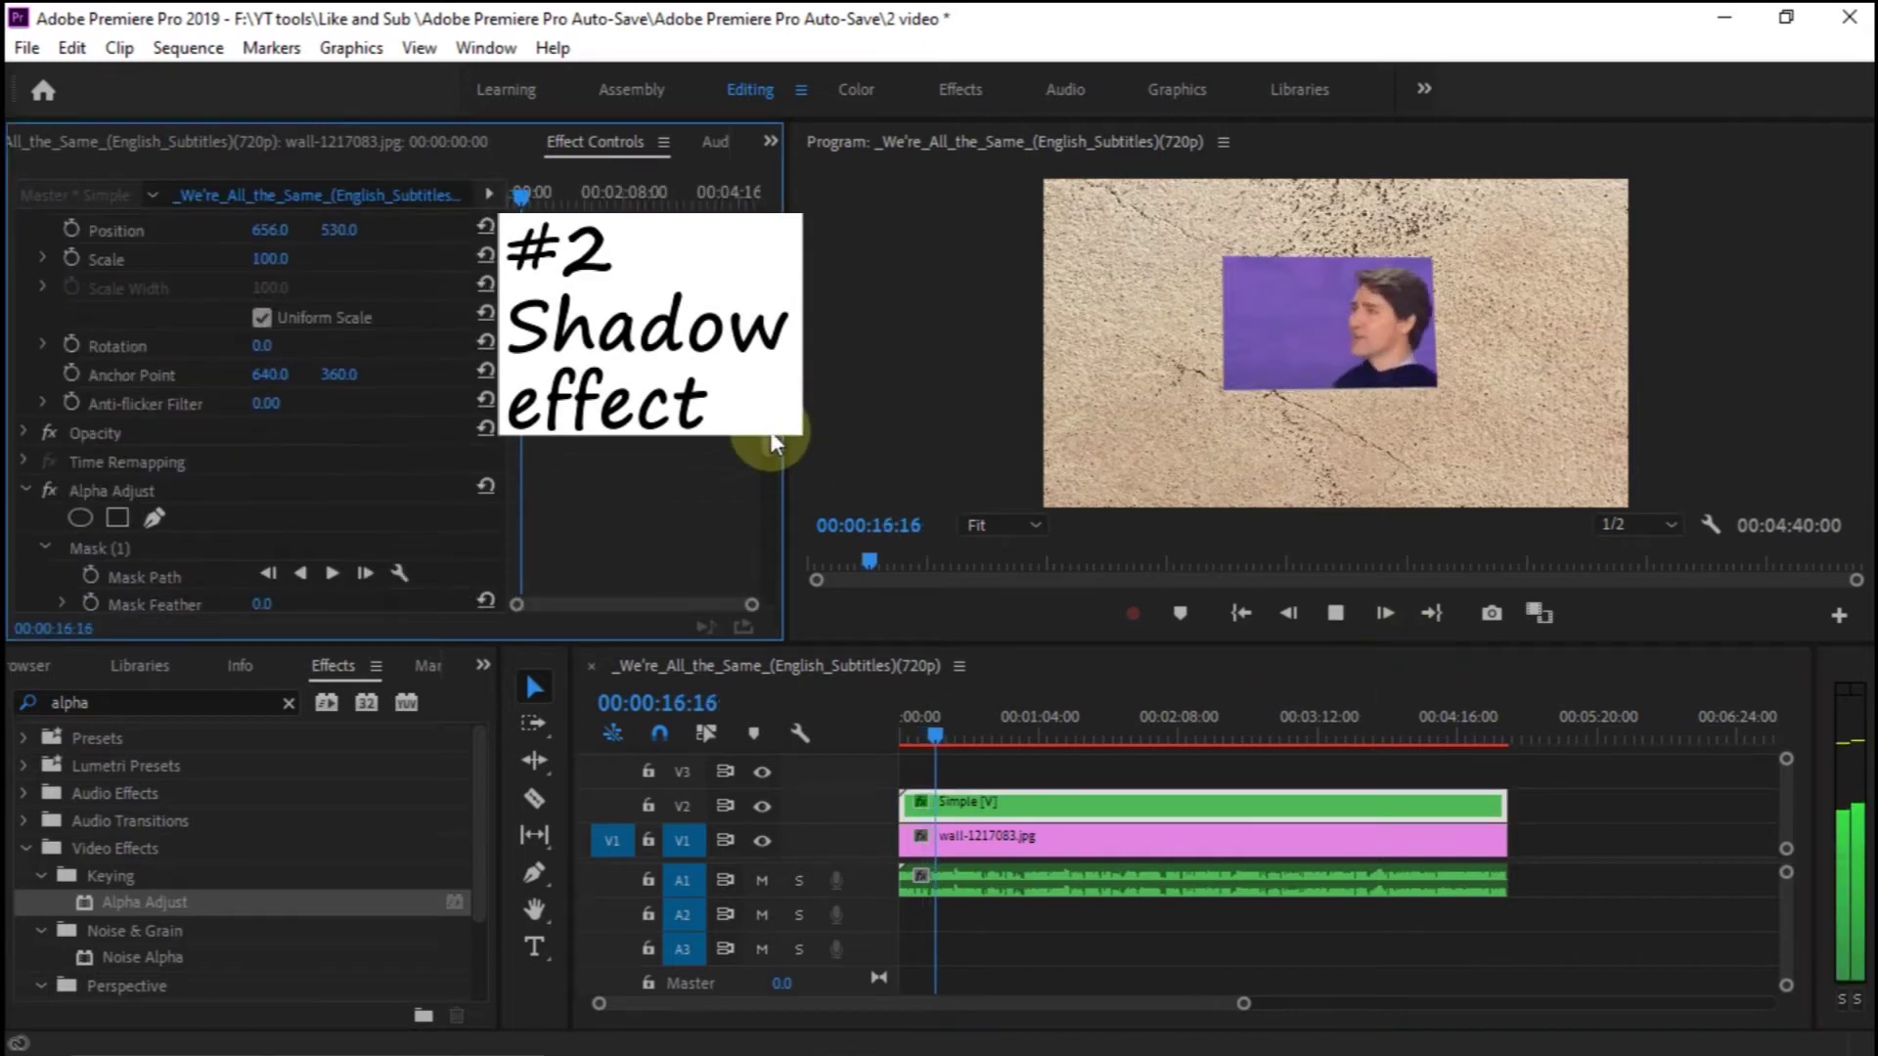
key(space)
click(931, 733)
drag(931, 741, 894, 743)
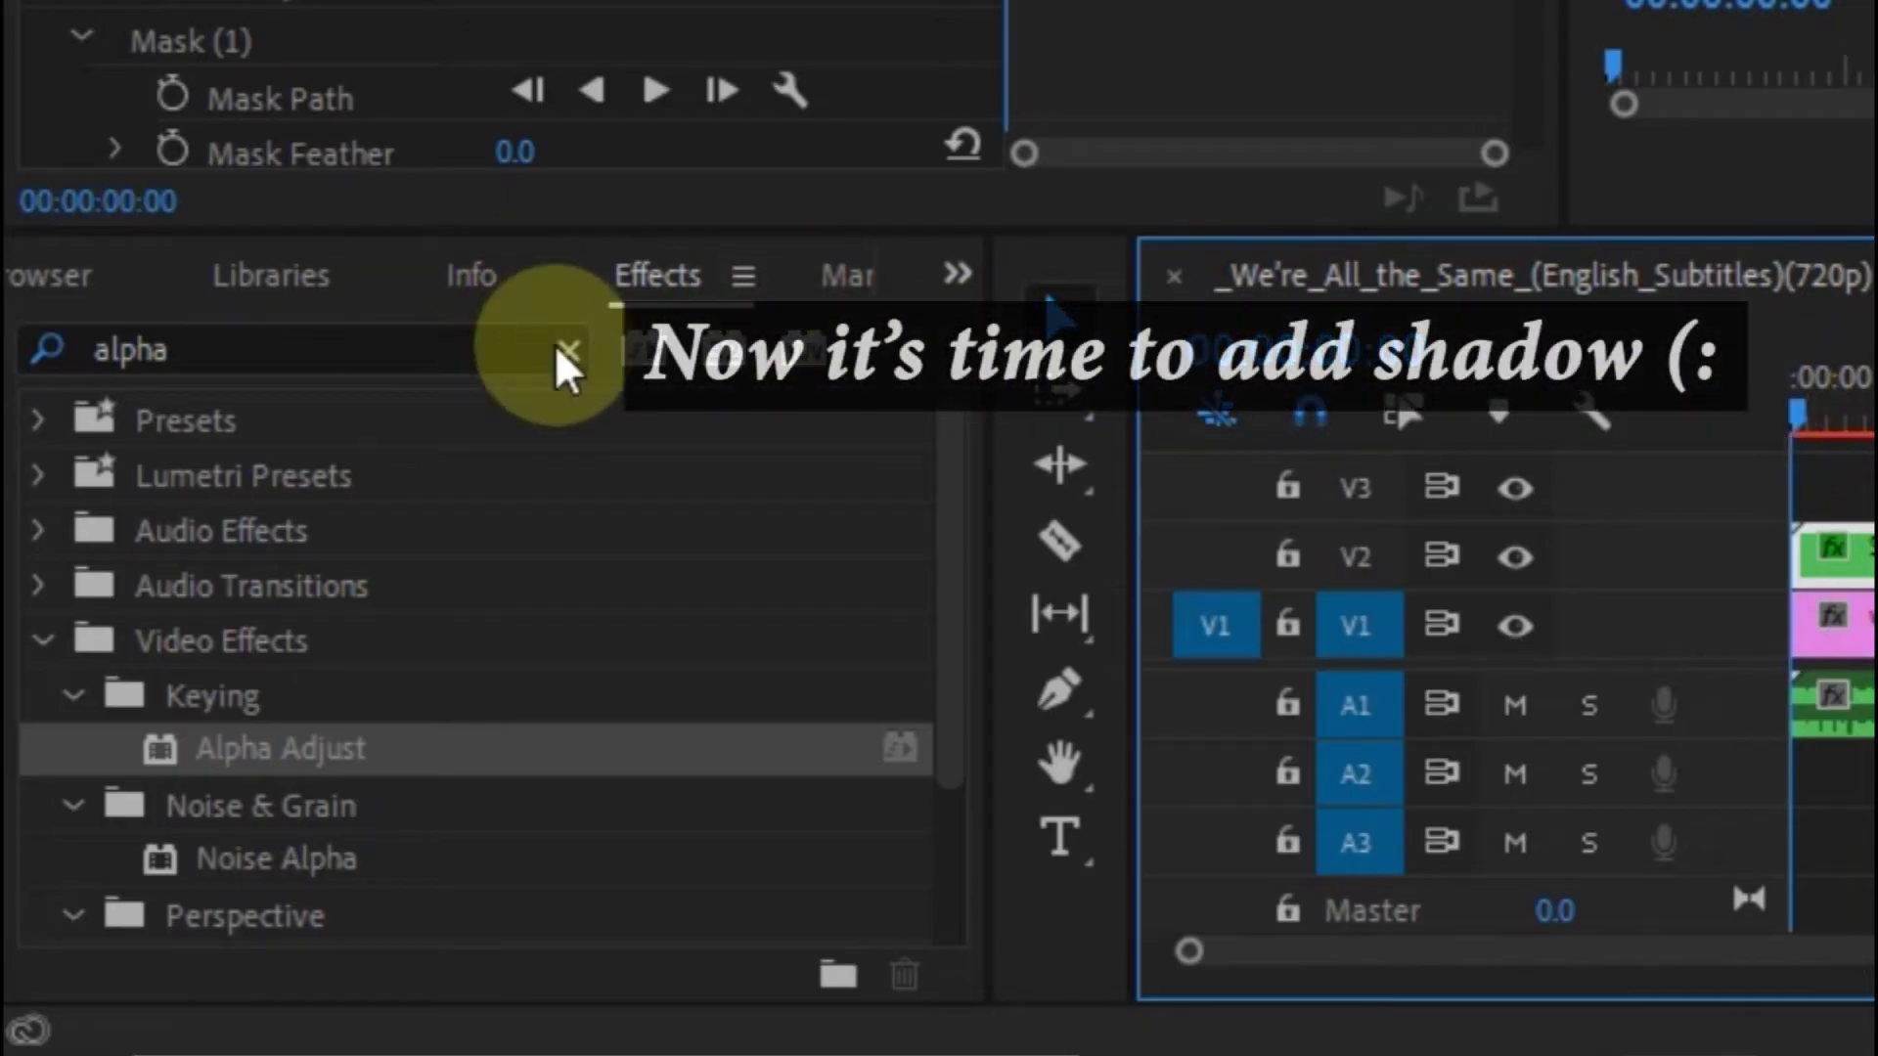
Step: Search the effects for "drop" and apply Drop Shadow to the Simple clip on V2
click(288, 702)
click(516, 349)
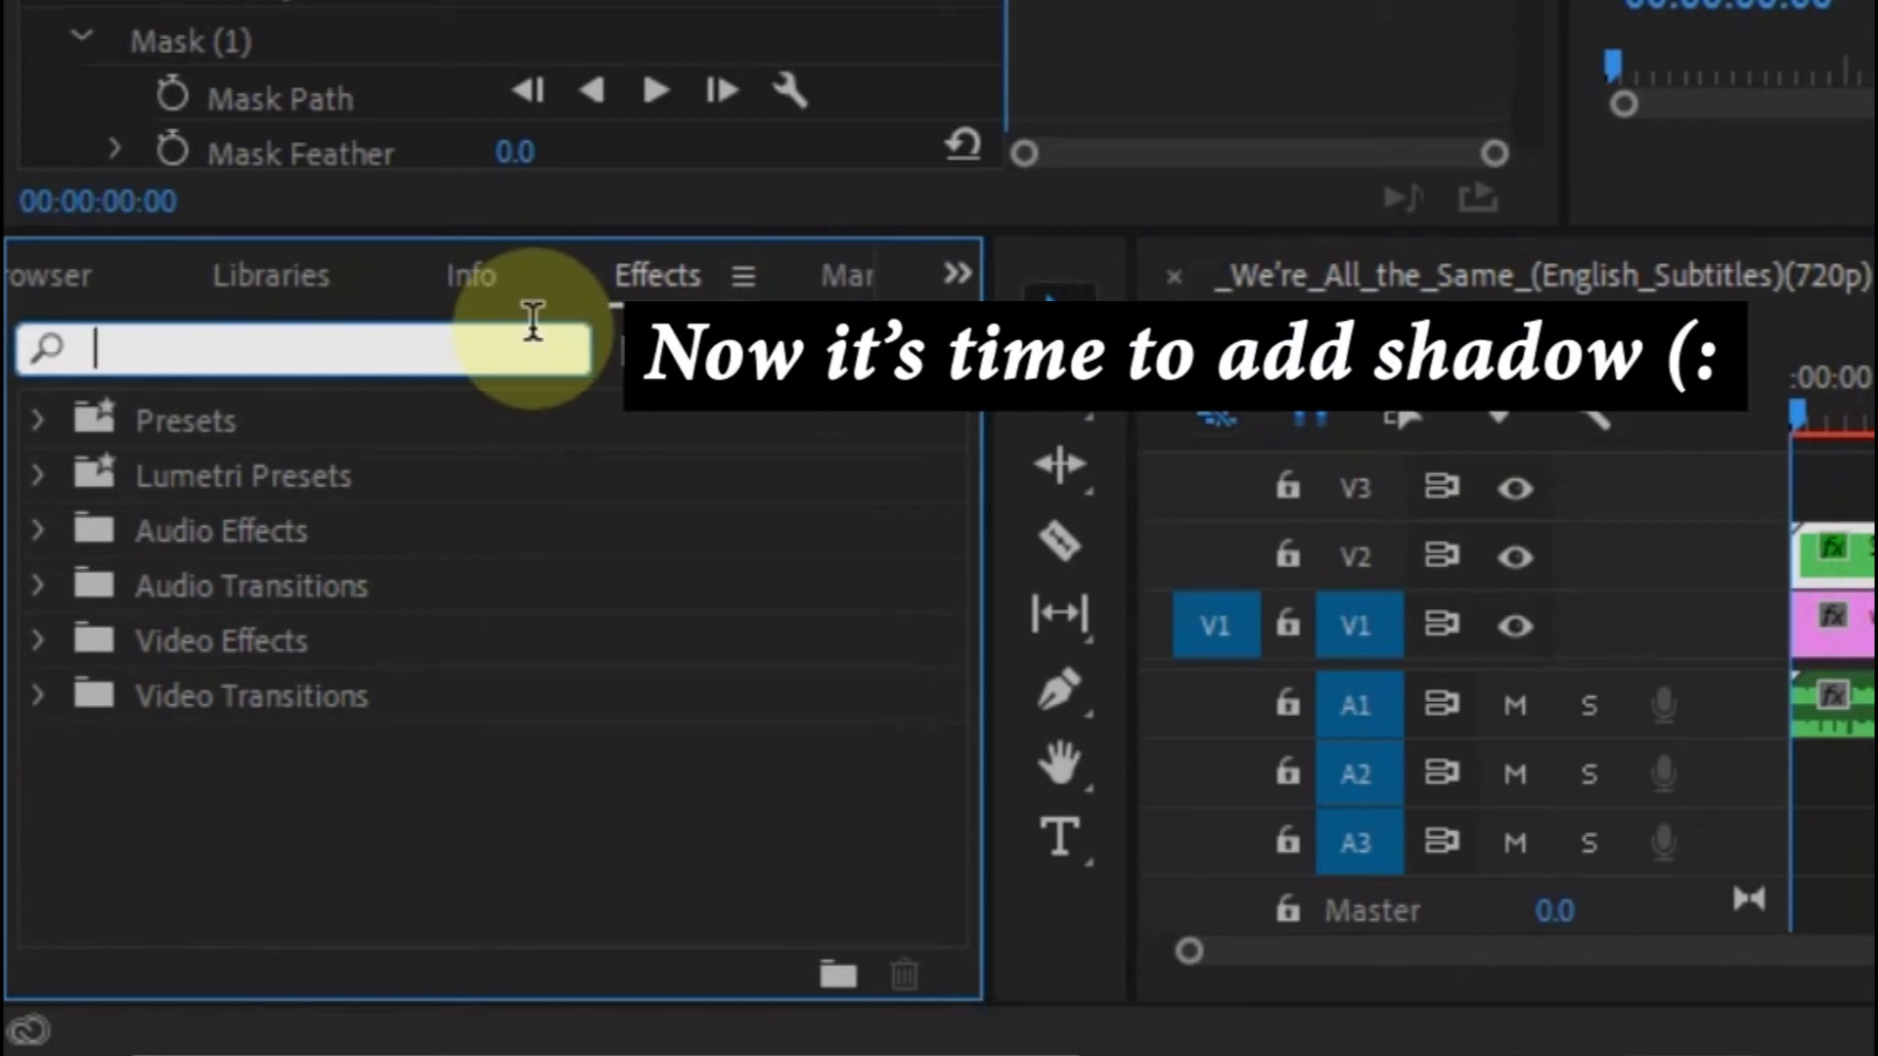
text(drop)
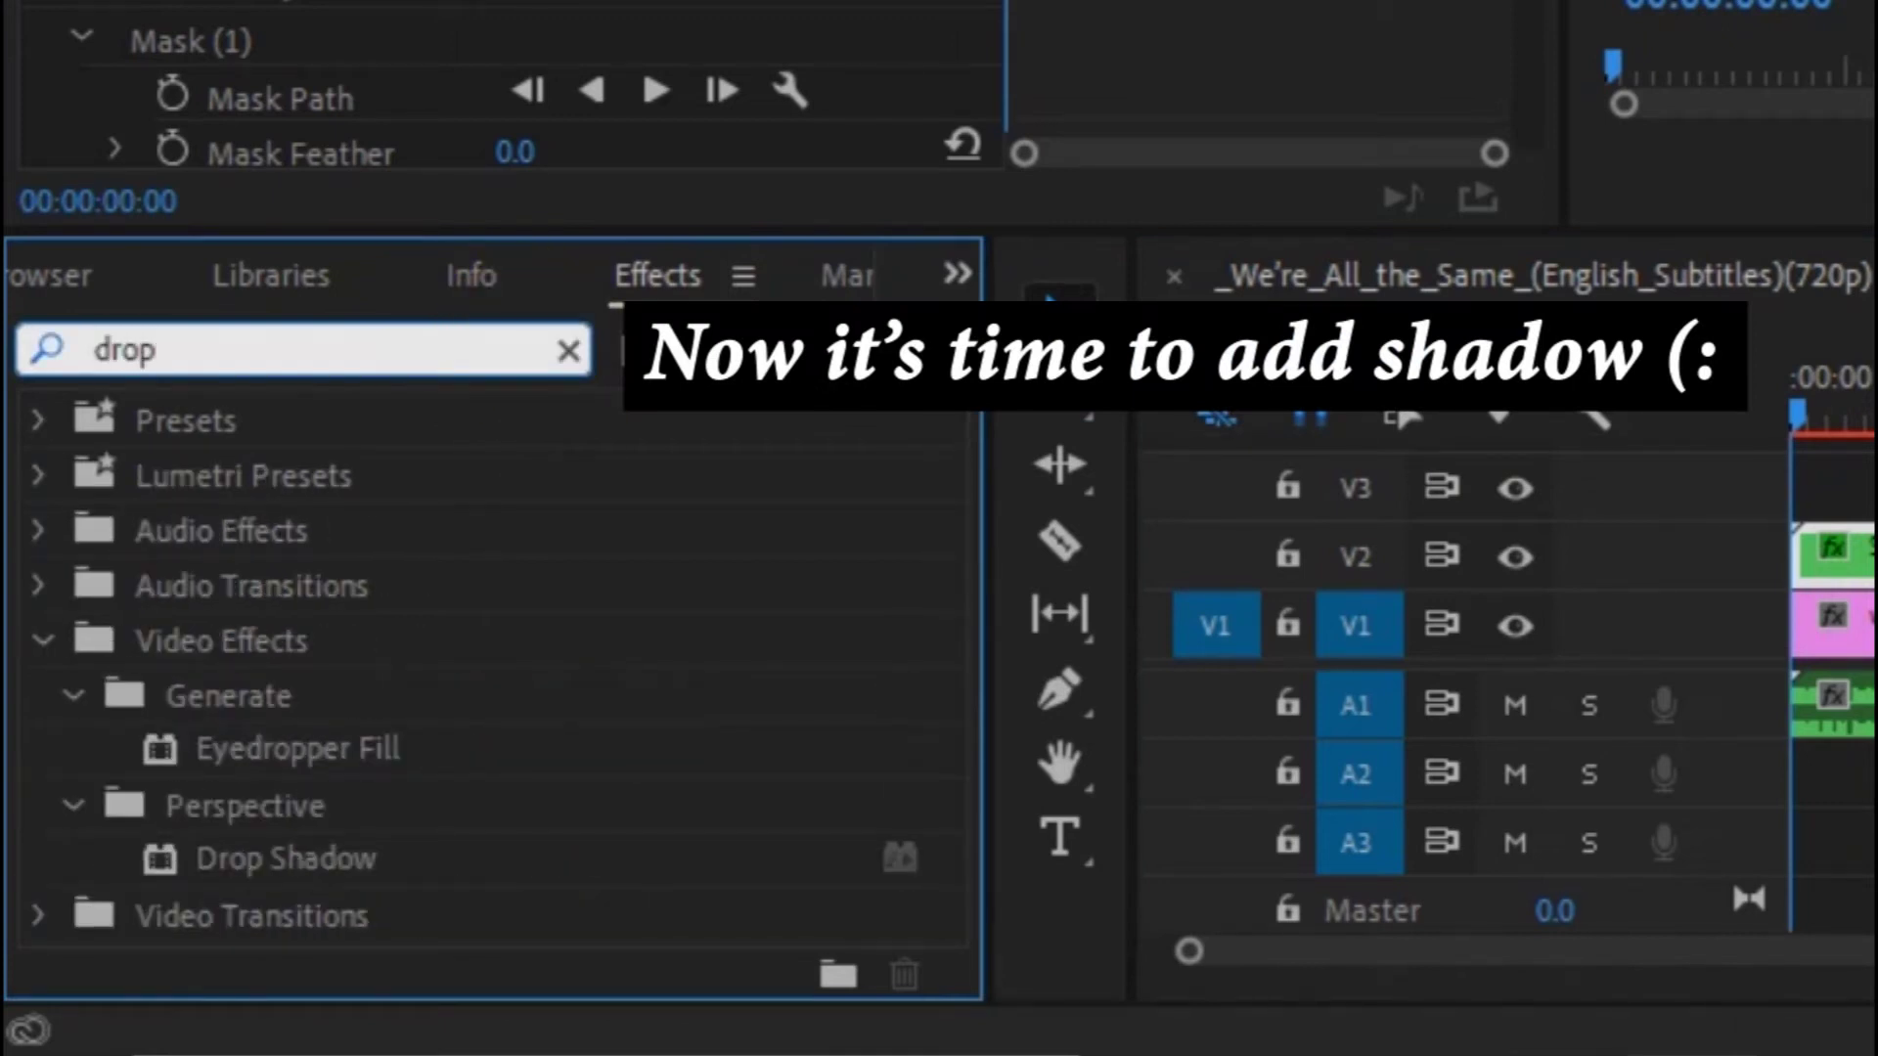
drag(164, 859, 1479, 662)
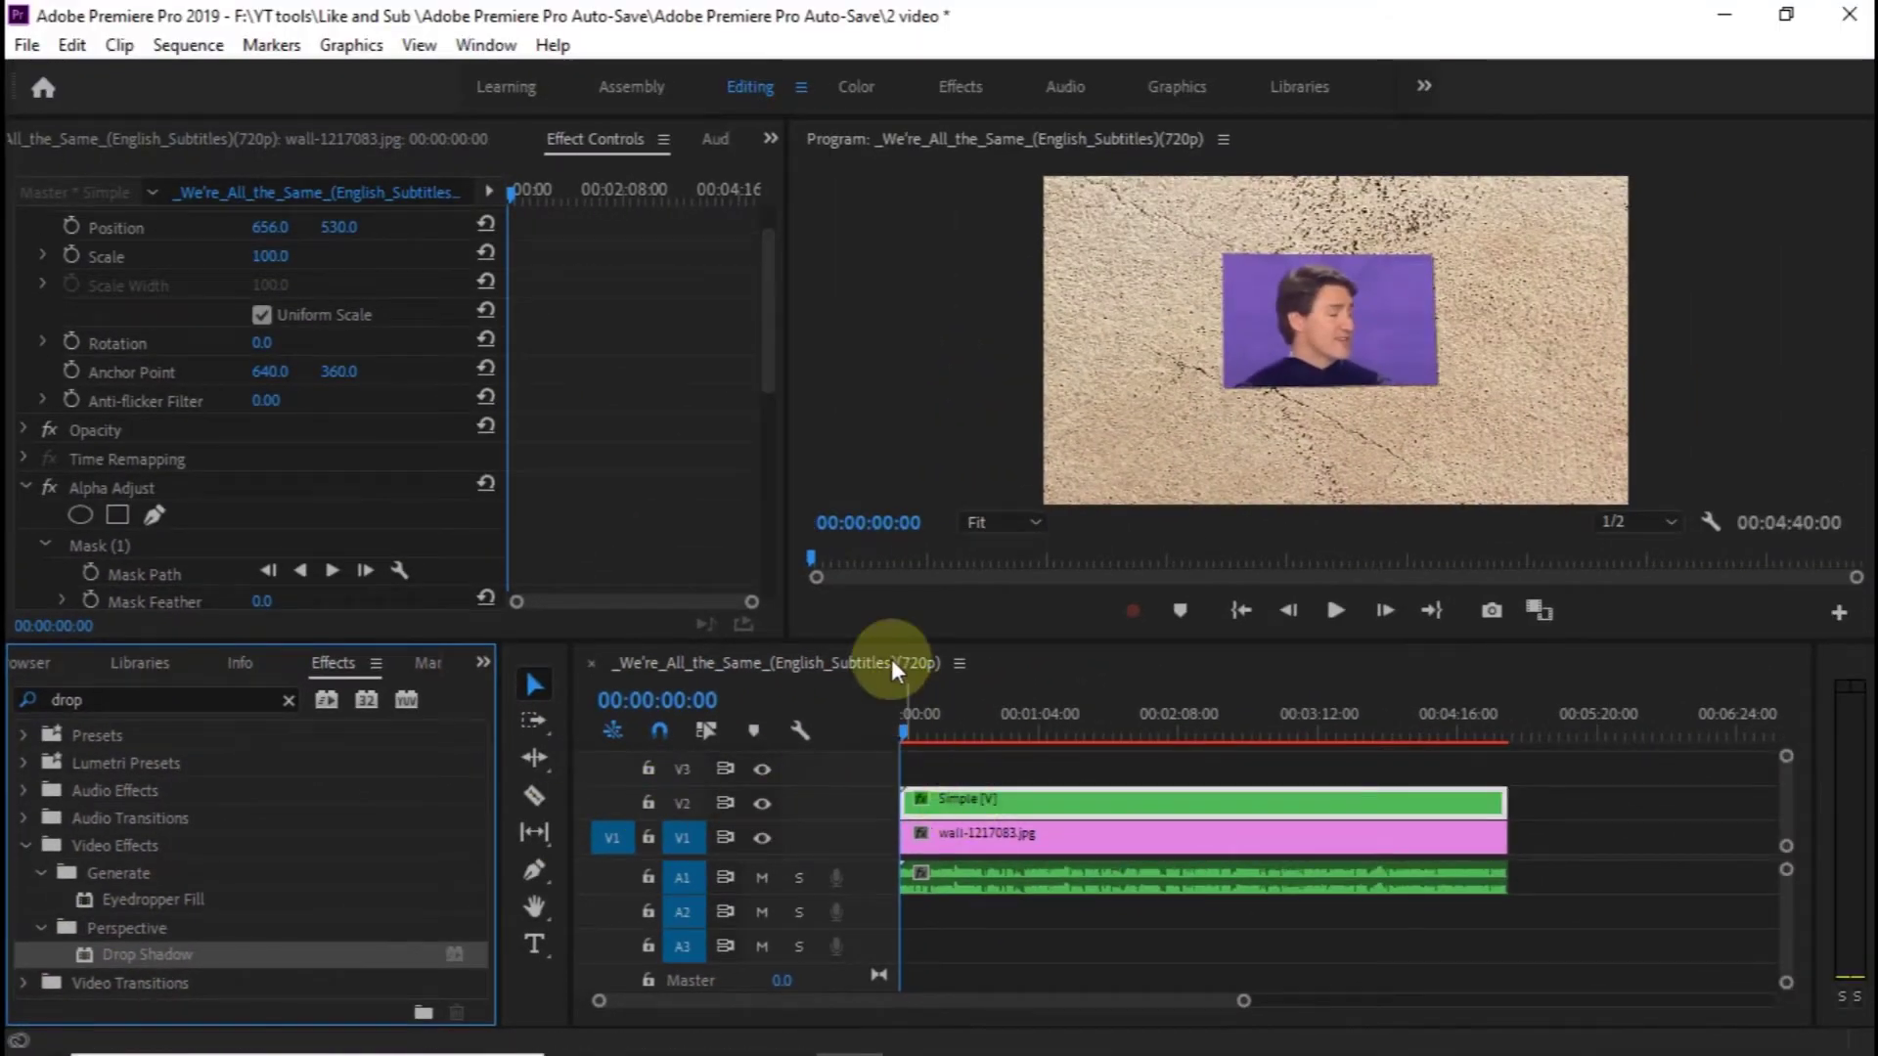
Step: Set the drop shadow's direction to -50°, distance to 30 and softness to 65
drag(770, 377, 772, 584)
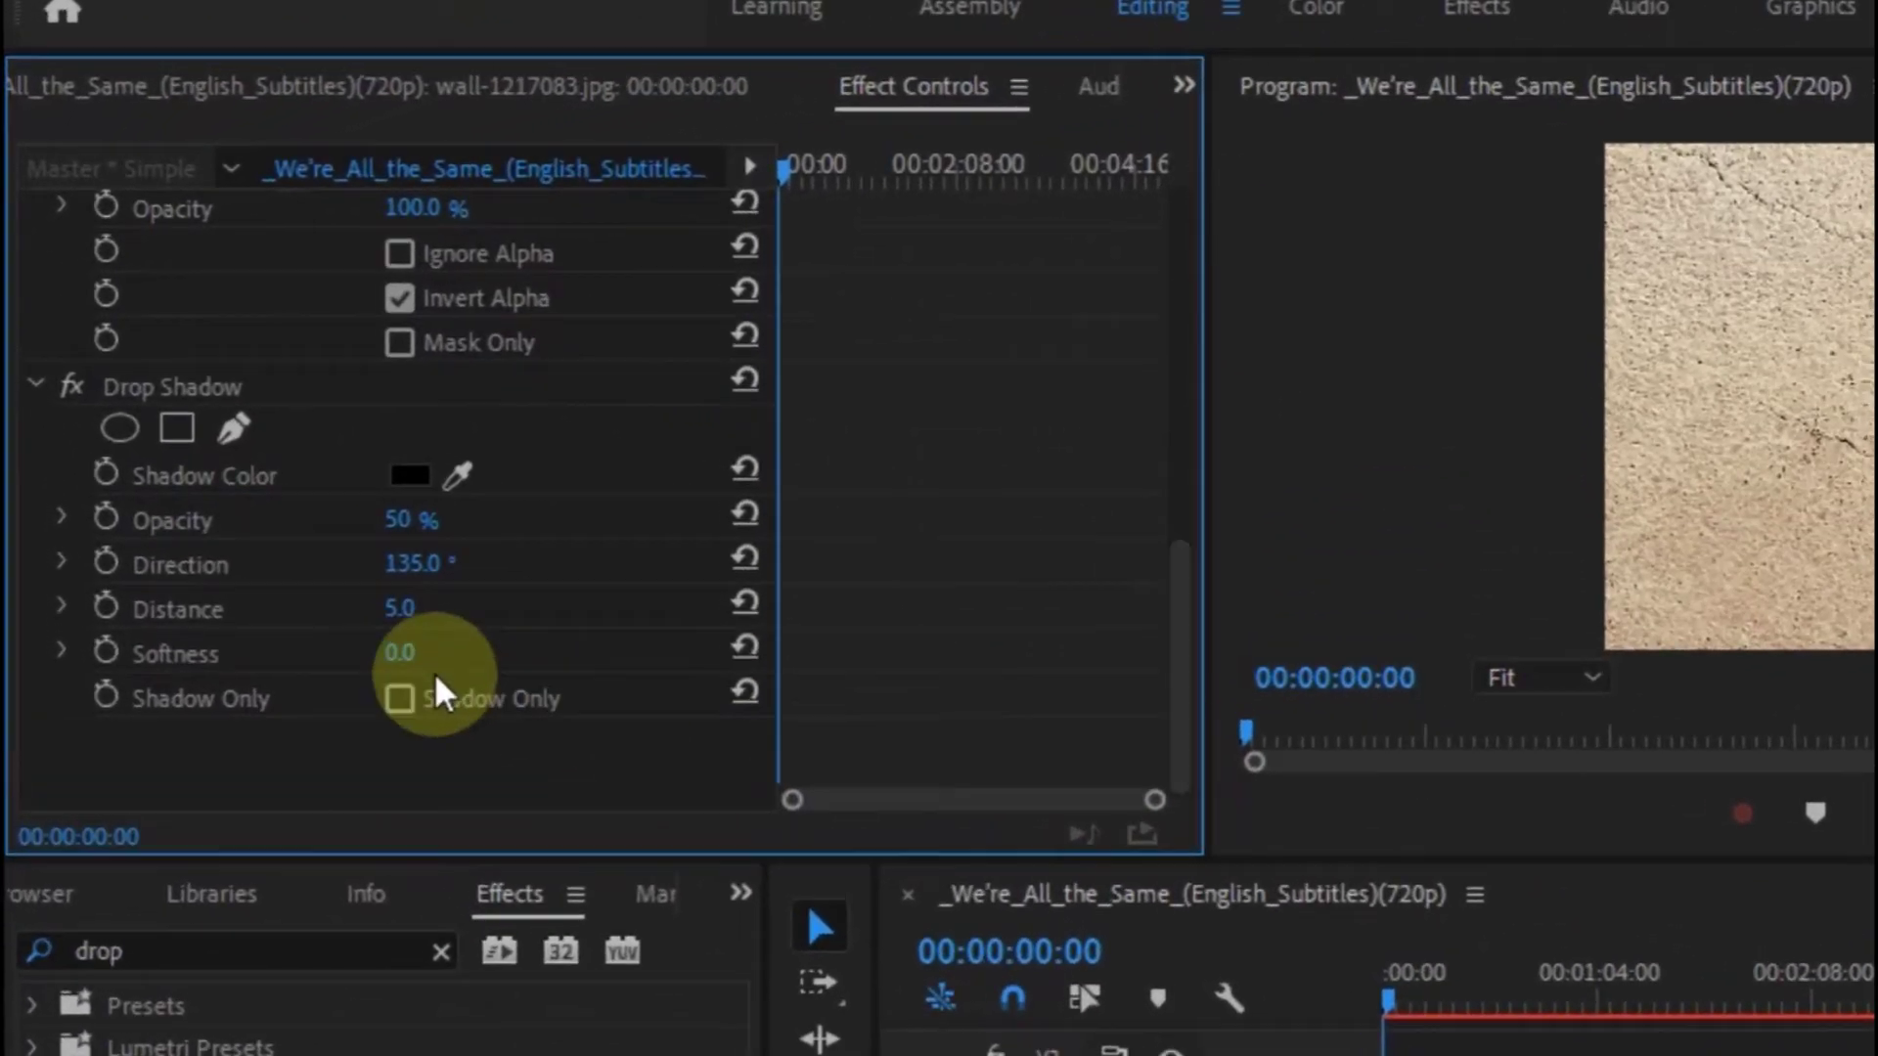
drag(412, 564, 477, 564)
drag(533, 660, 559, 718)
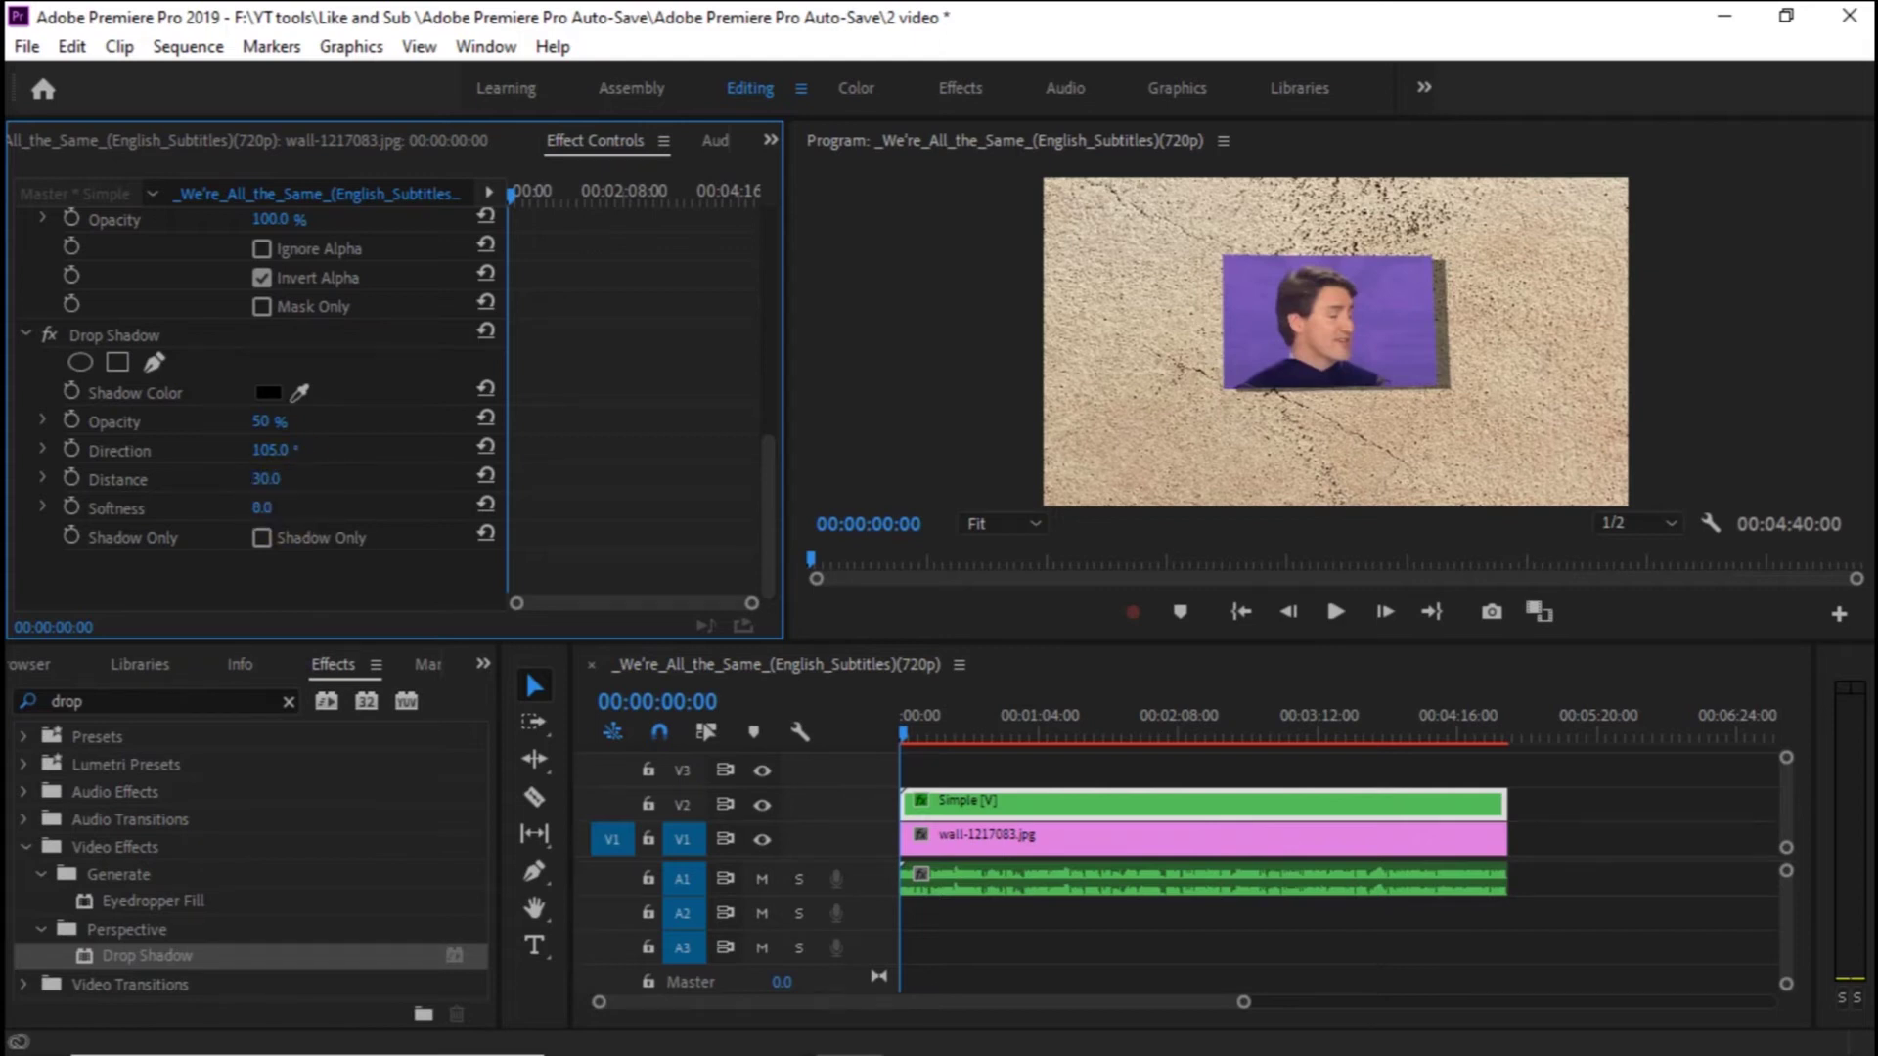
drag(270, 450, 291, 450)
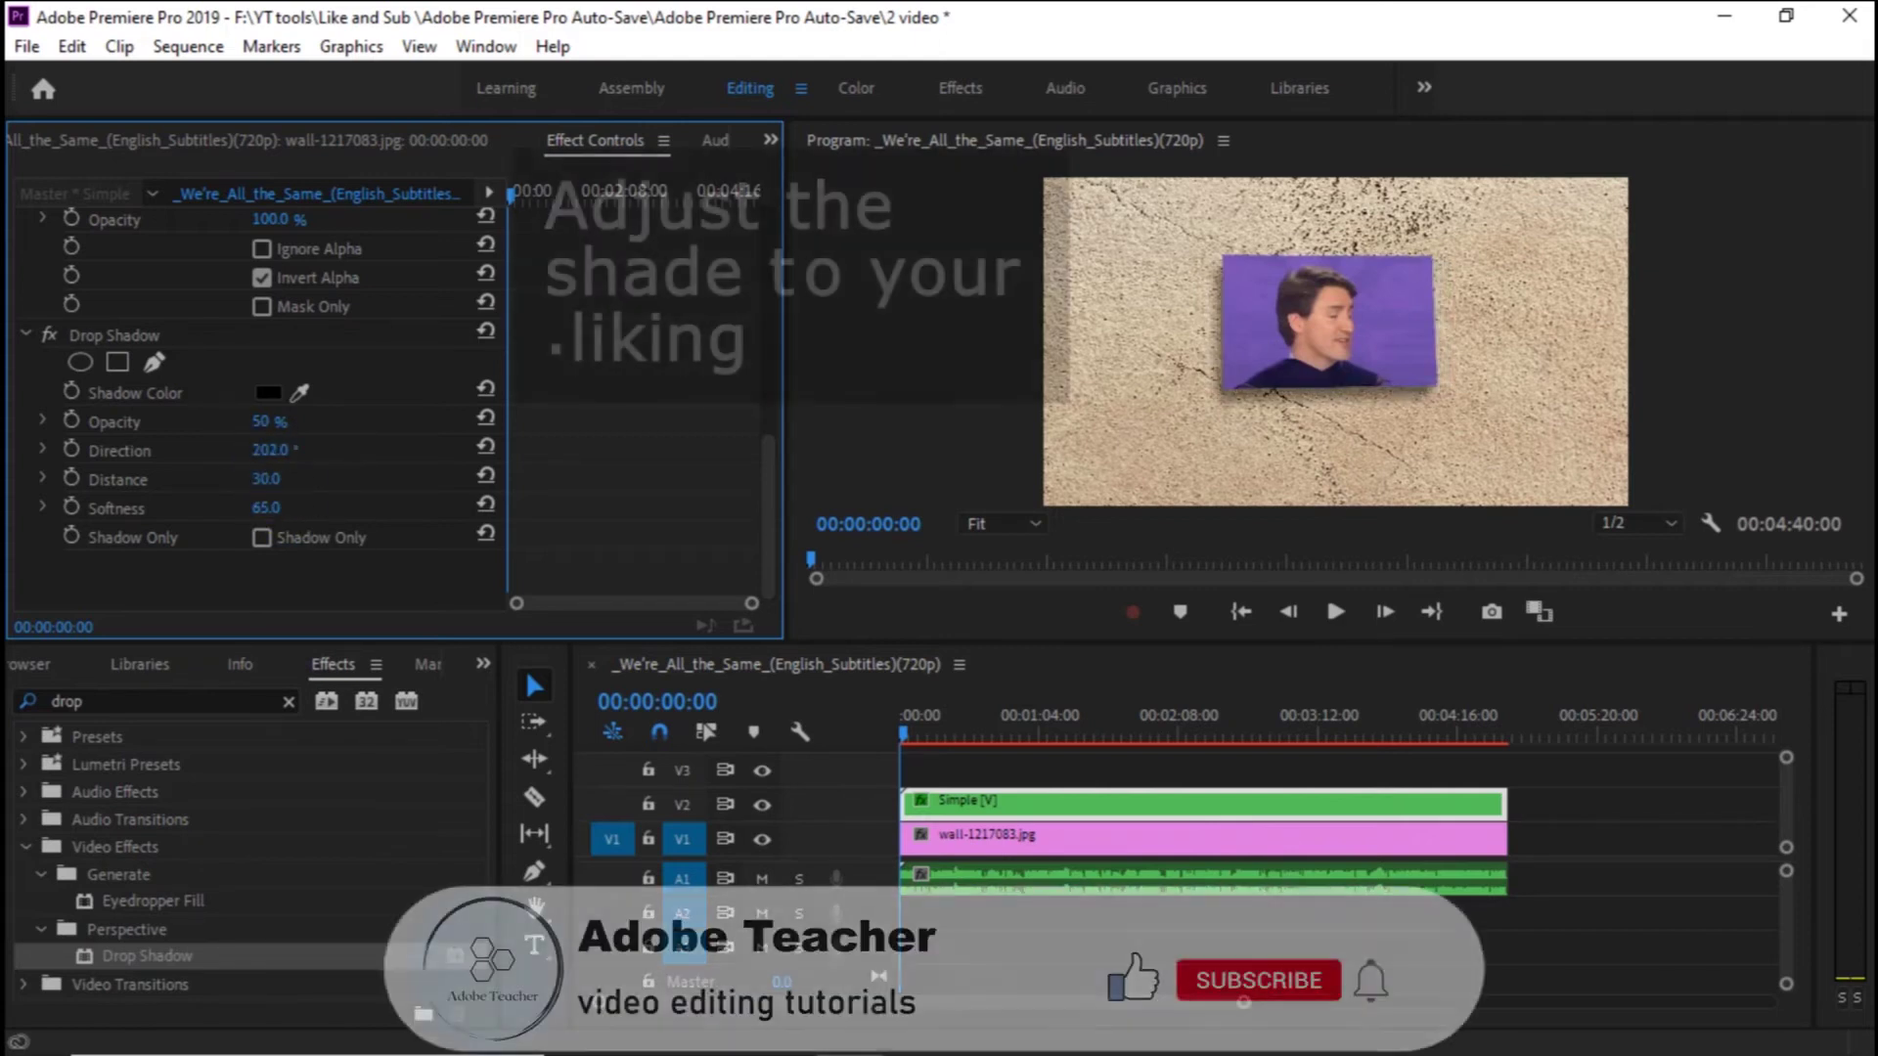
drag(291, 449, 90, 450)
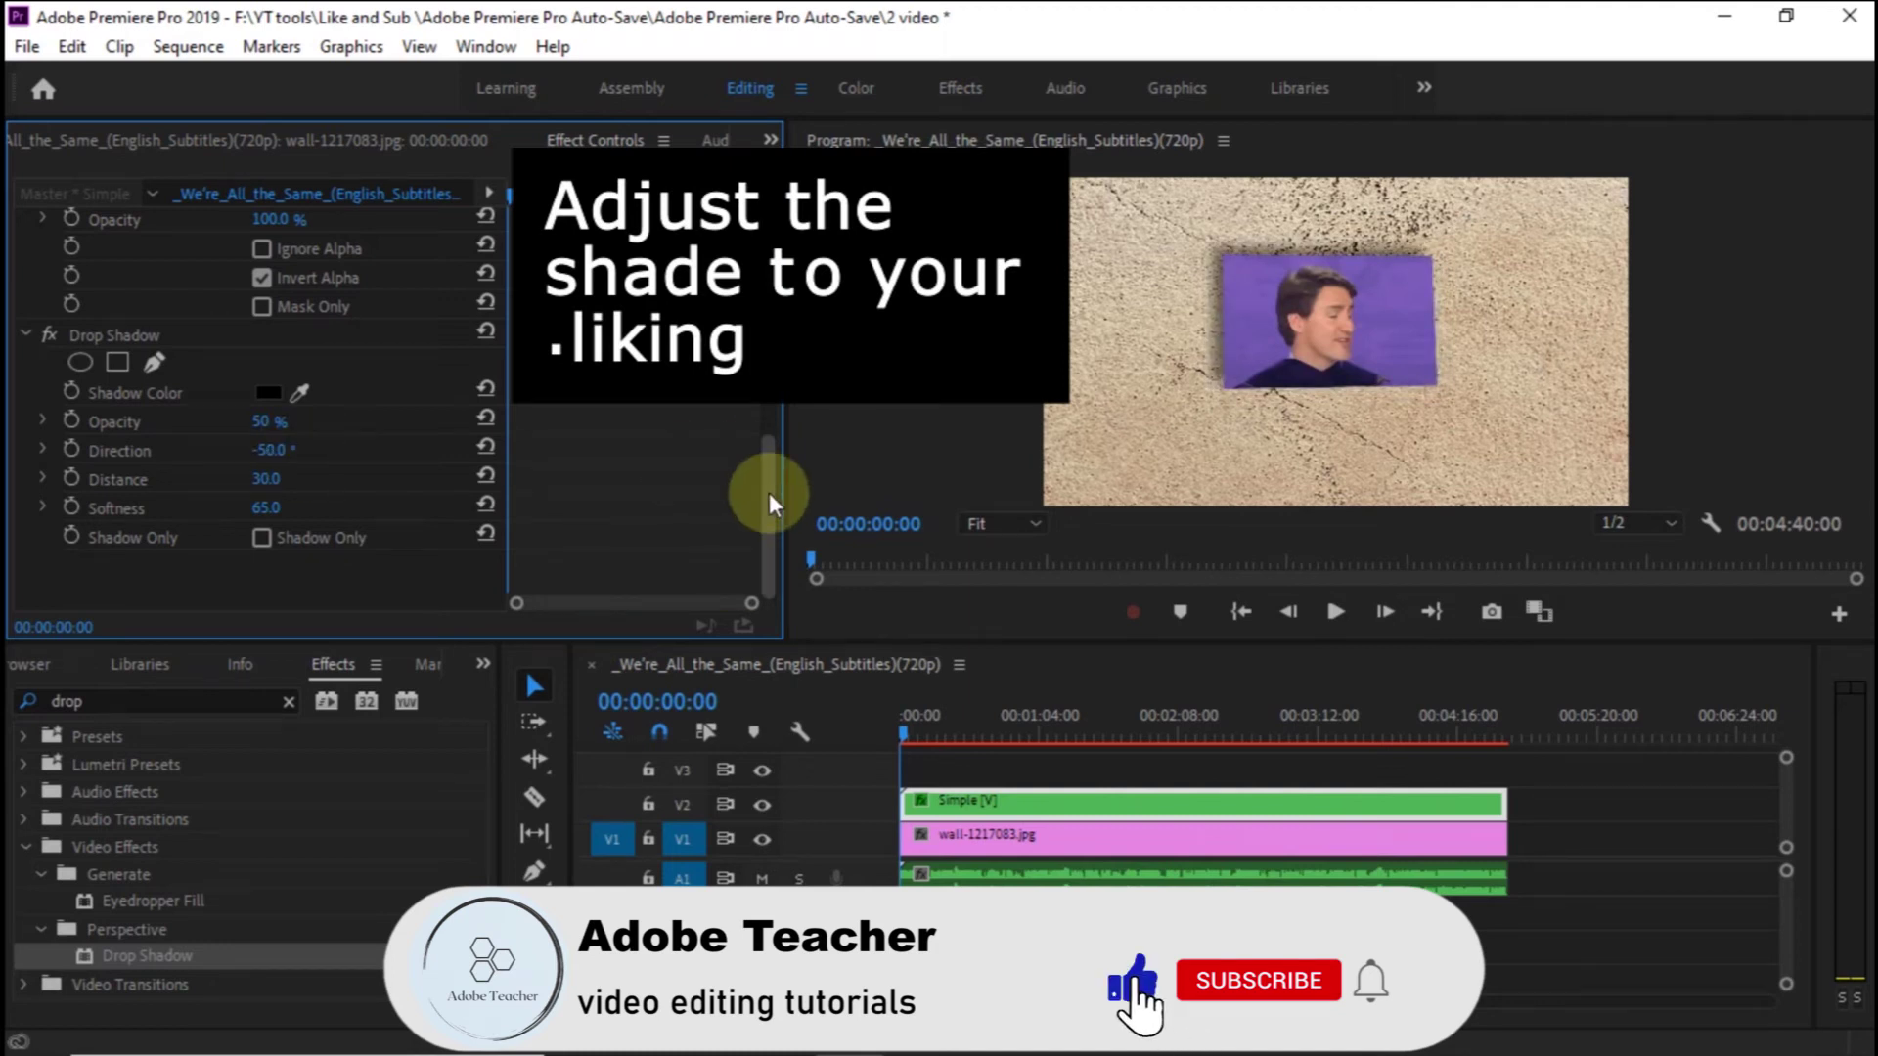
Step: Preview the shadow from the start, and set its opacity to 55%, distance to 42 and softness to 58
key(space)
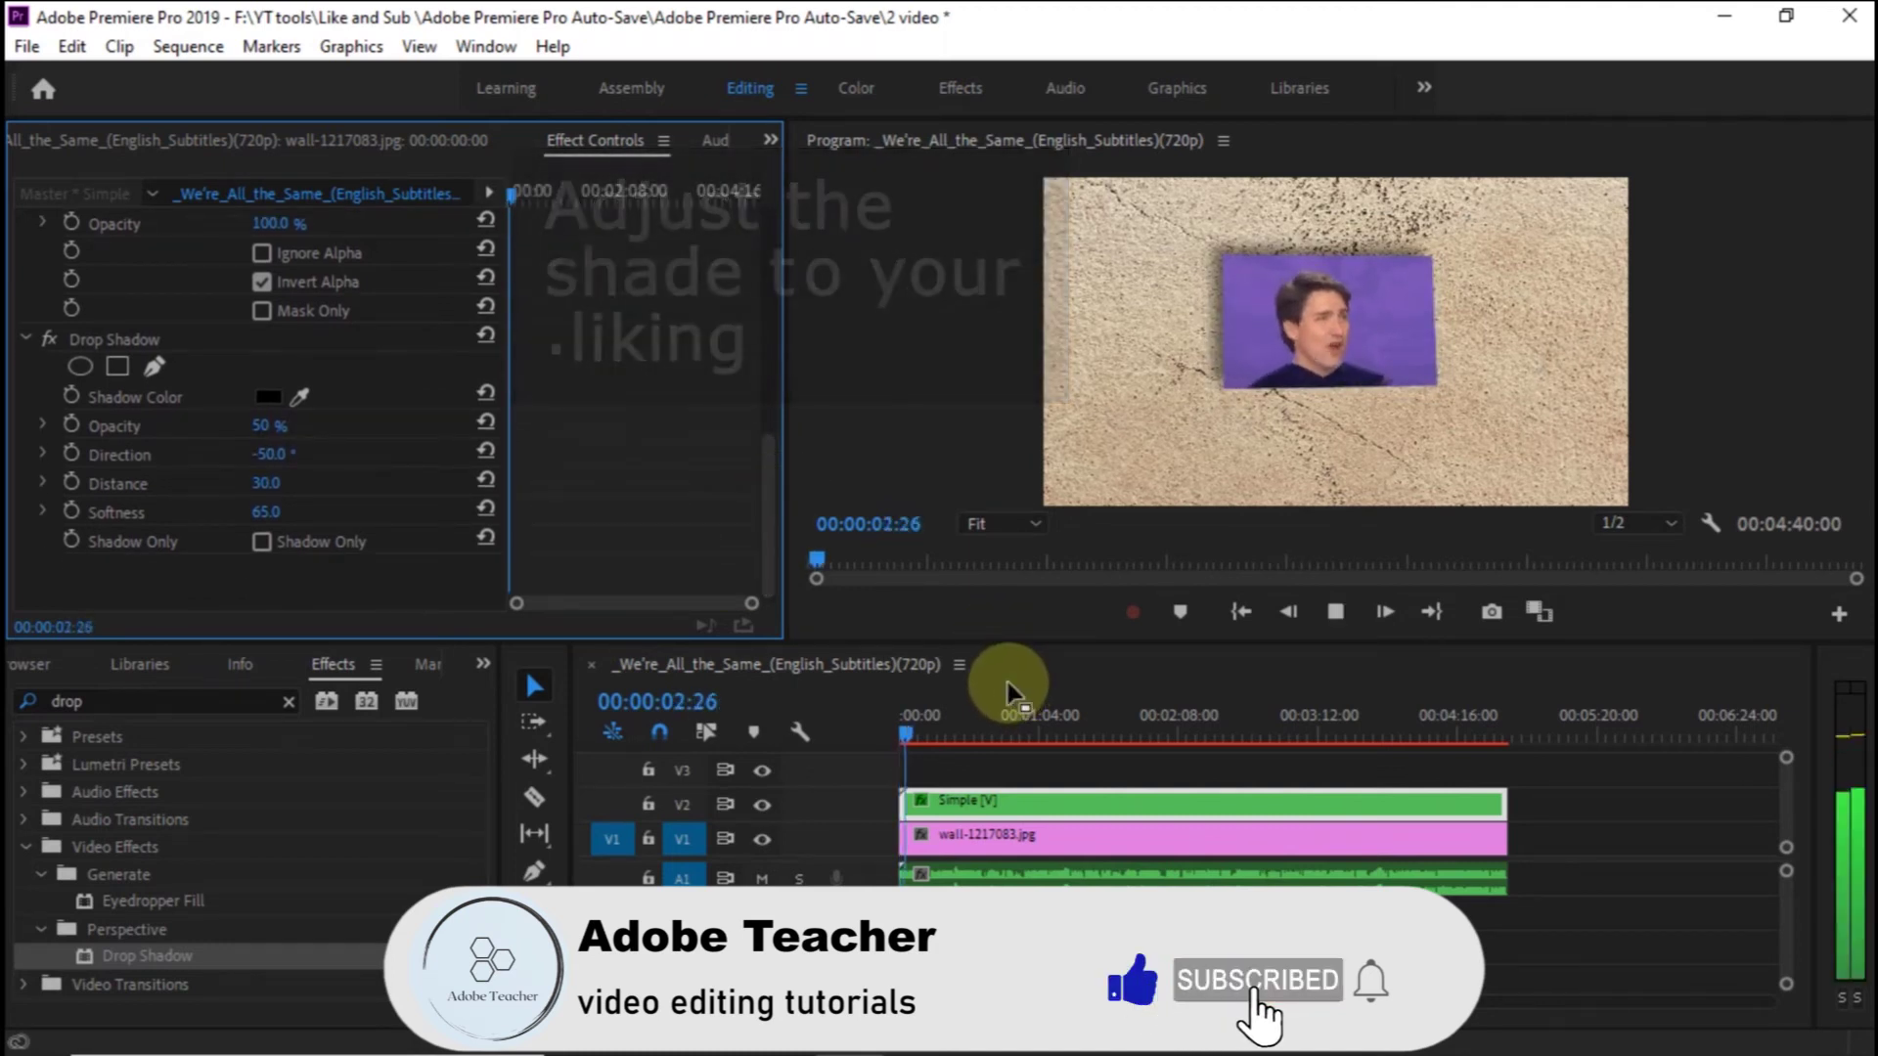
mouse_move(905, 738)
mouse_down()
mouse_move(1070, 718)
mouse_move(895, 728)
mouse_up()
drag(260, 426, 268, 425)
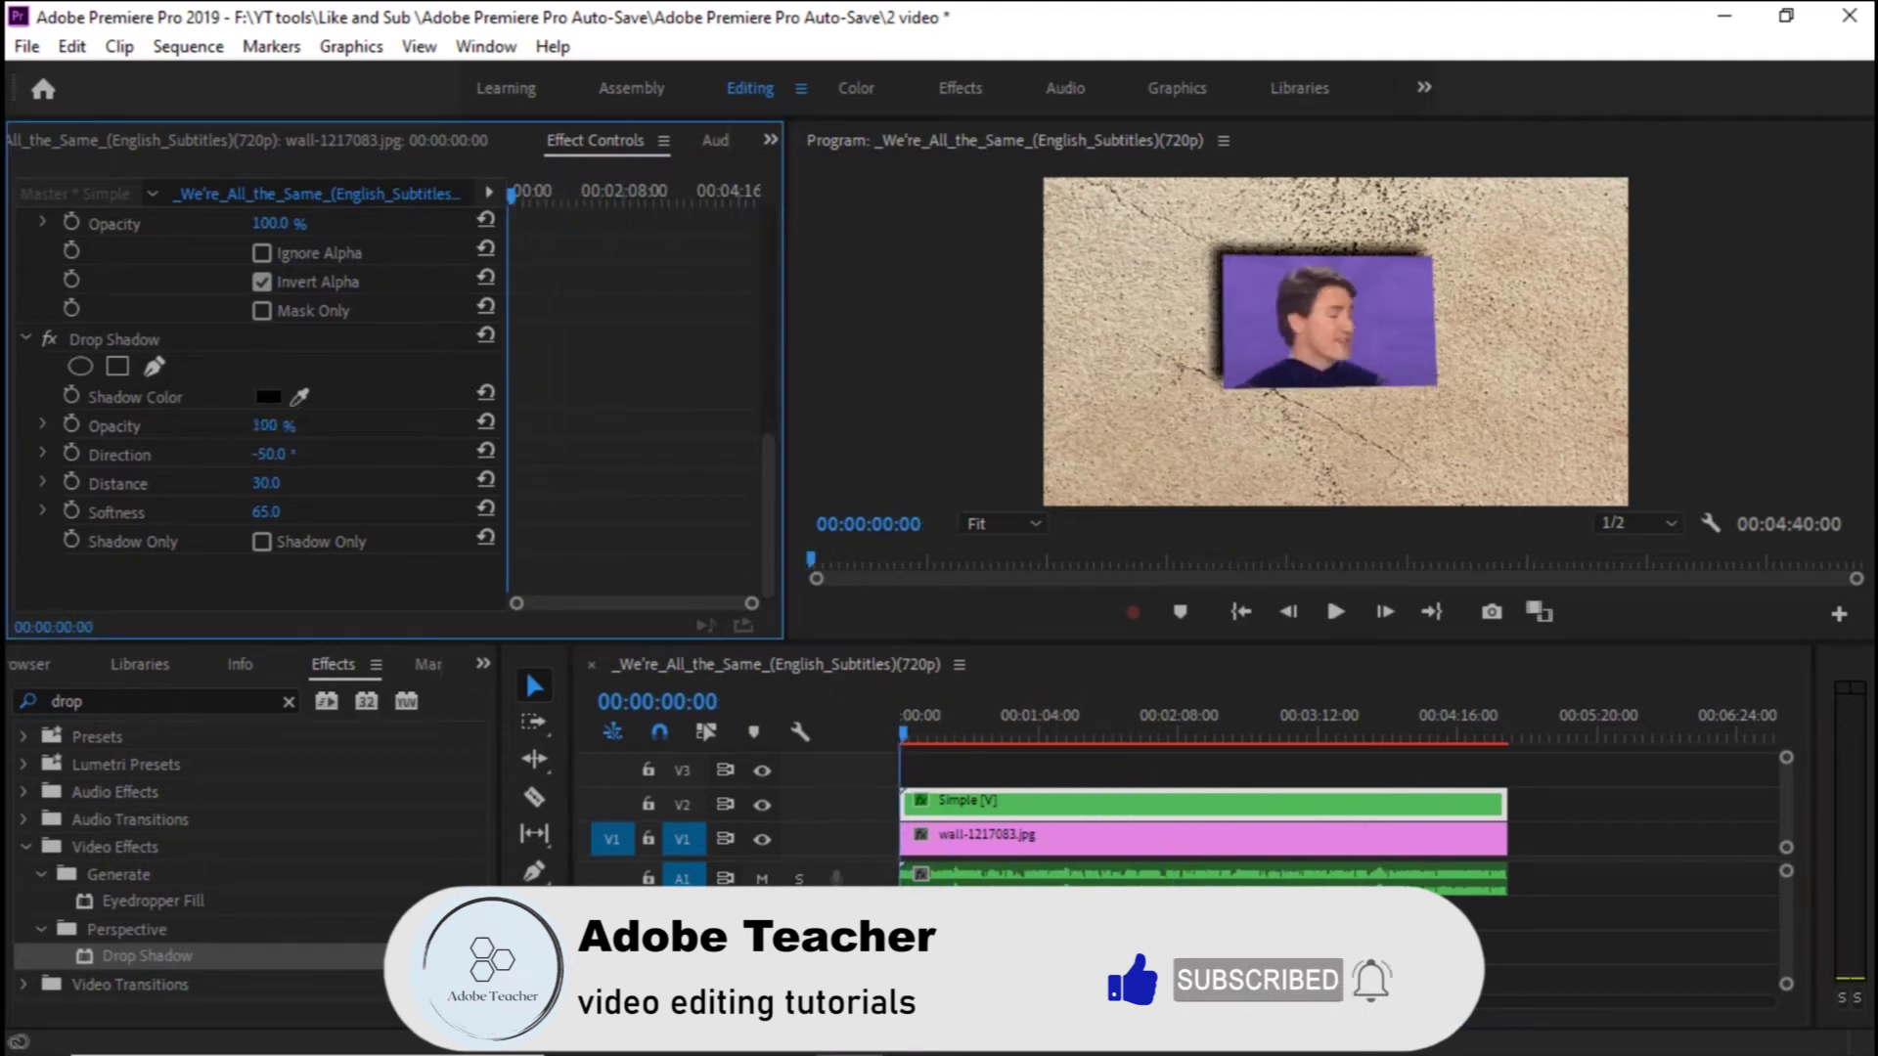
drag(767, 524, 770, 540)
mouse_move(271, 511)
mouse_down()
mouse_move(341, 511)
mouse_move(272, 511)
mouse_move(286, 478)
mouse_up()
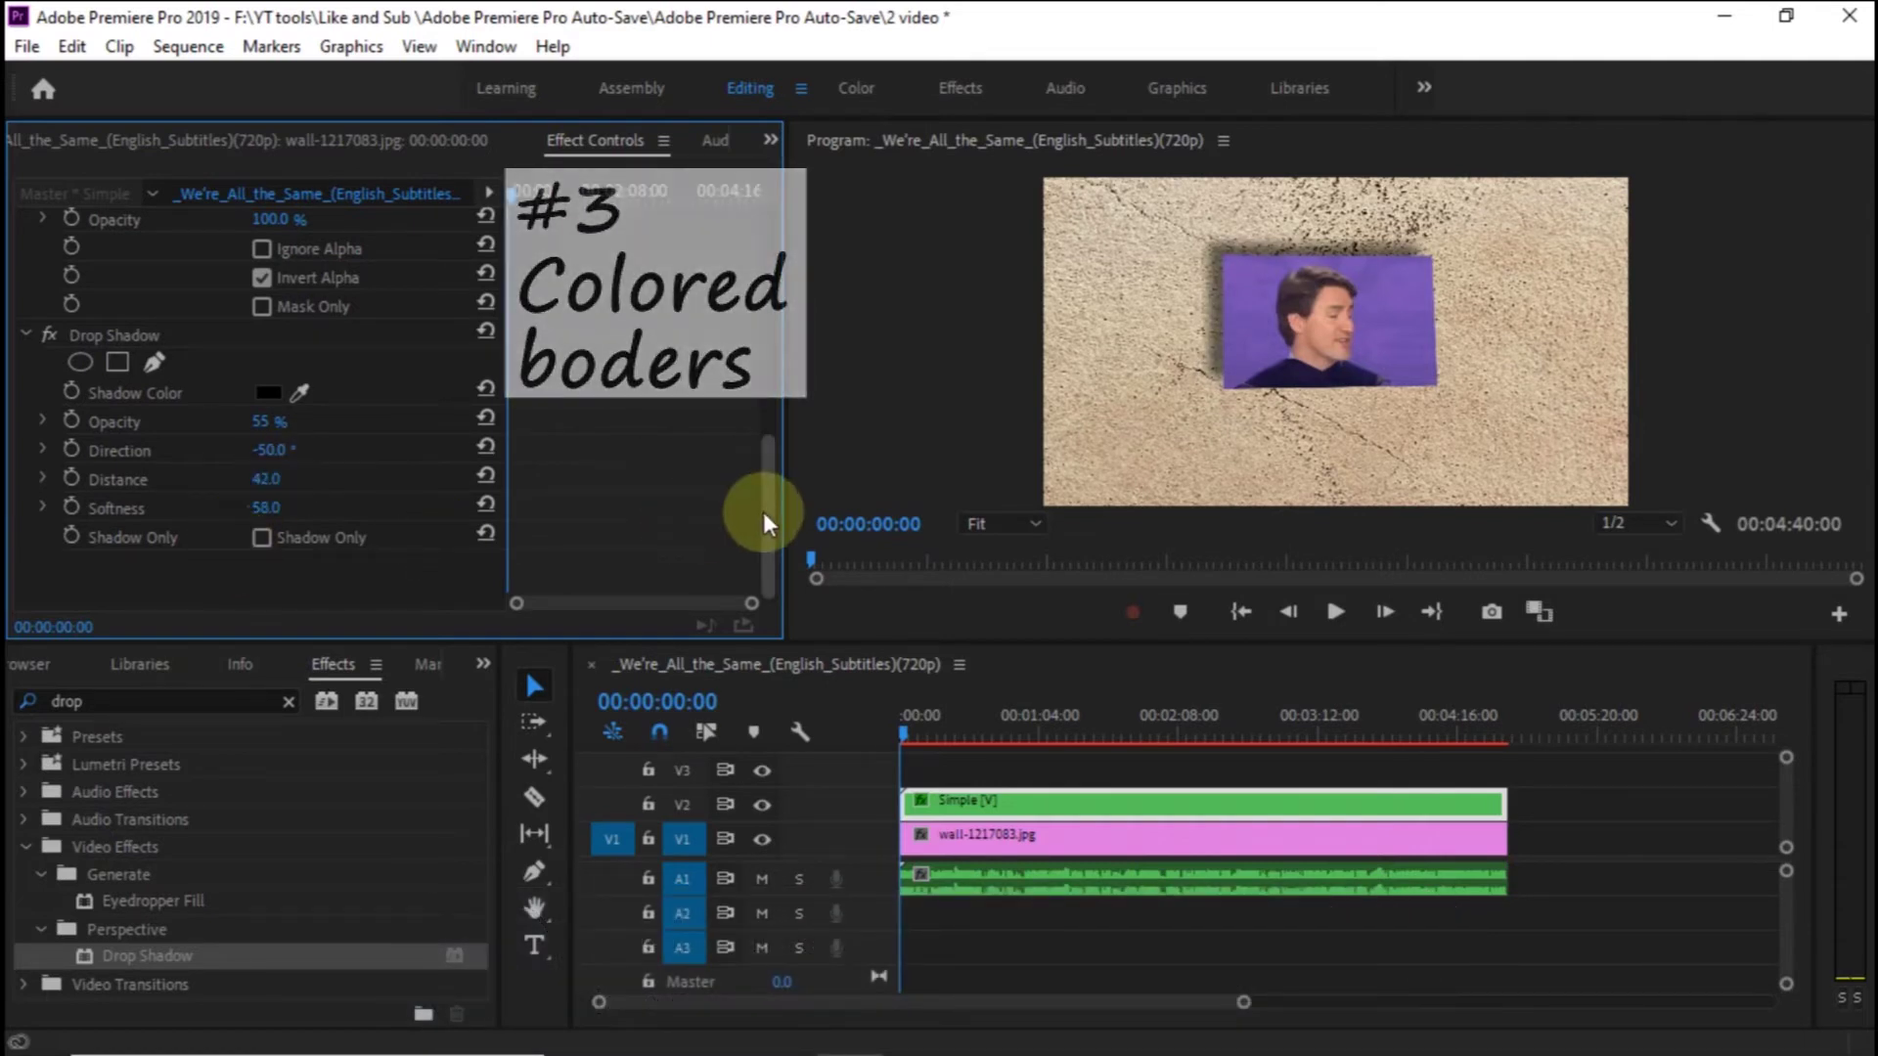
scroll(757, 498, up, 2)
scroll(758, 499, down, 2)
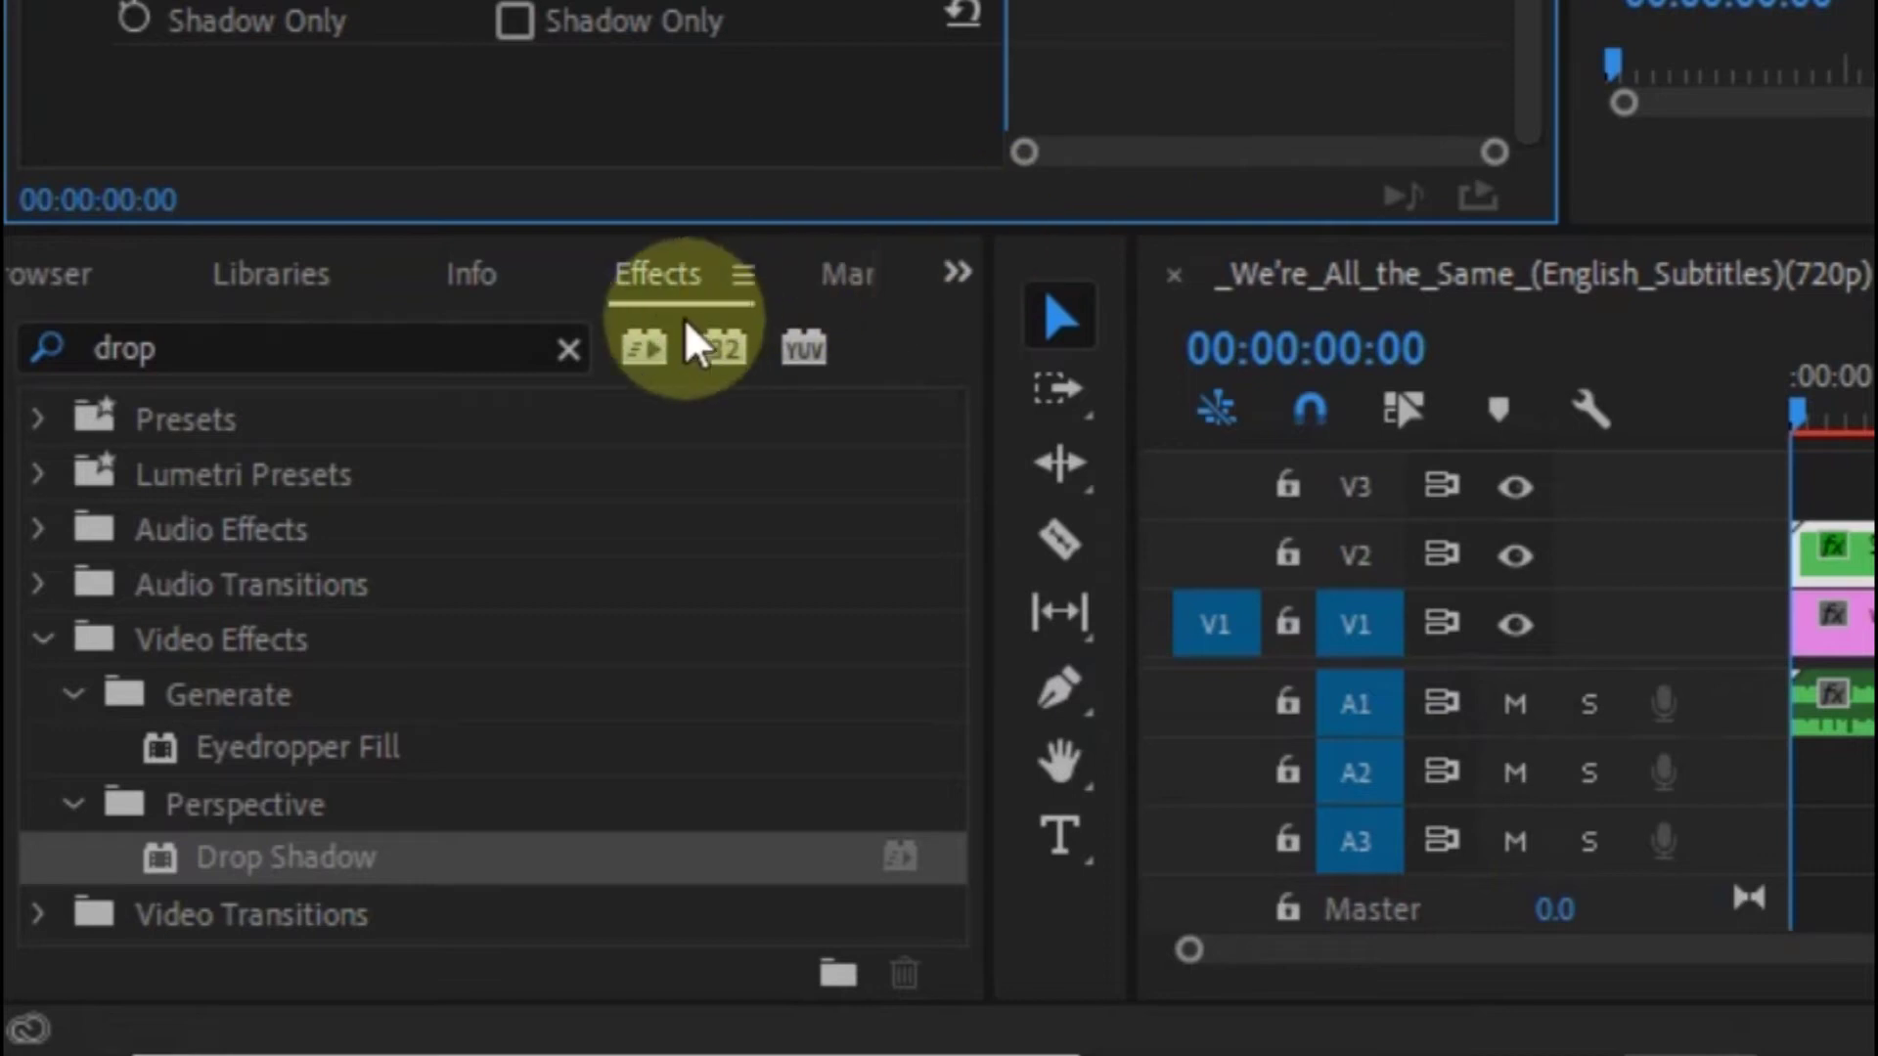
Step: Search the effects for "Paint" and apply Paint Bucket to the Simple clip on V2
click(565, 347)
click(451, 342)
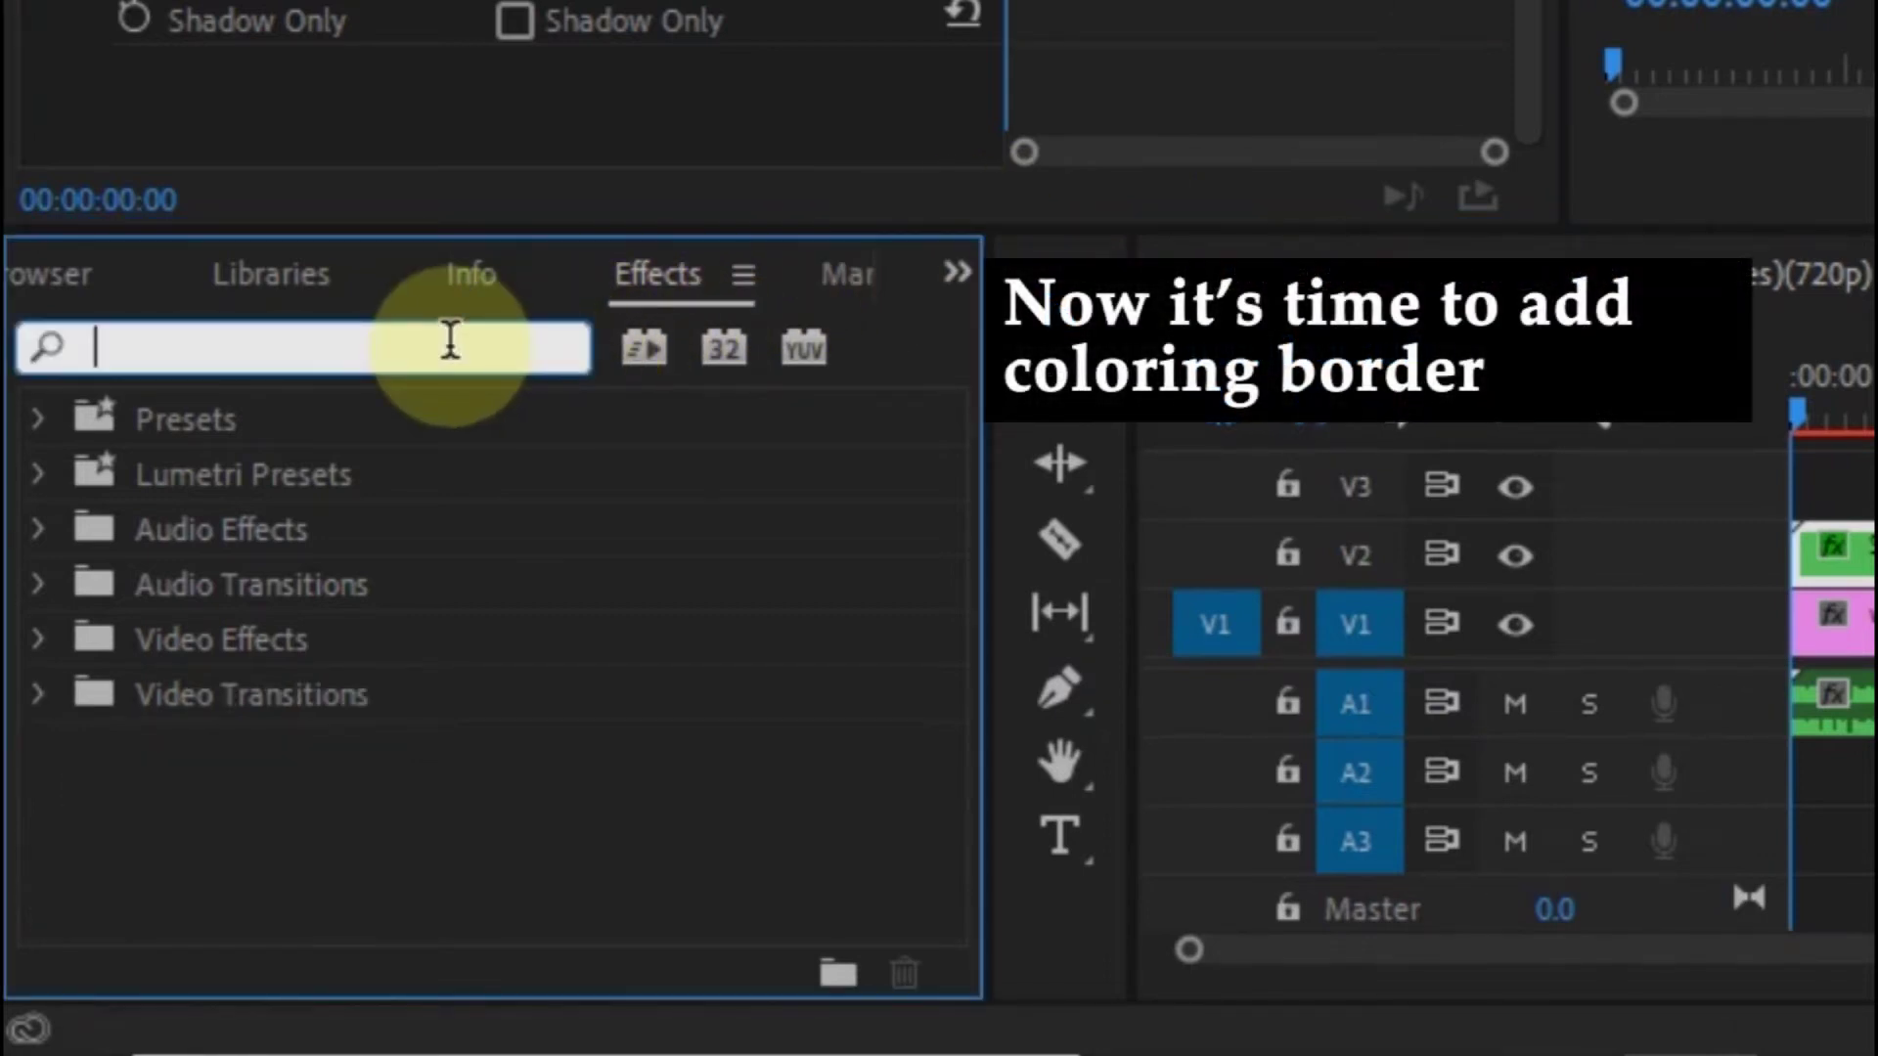
text(Paint)
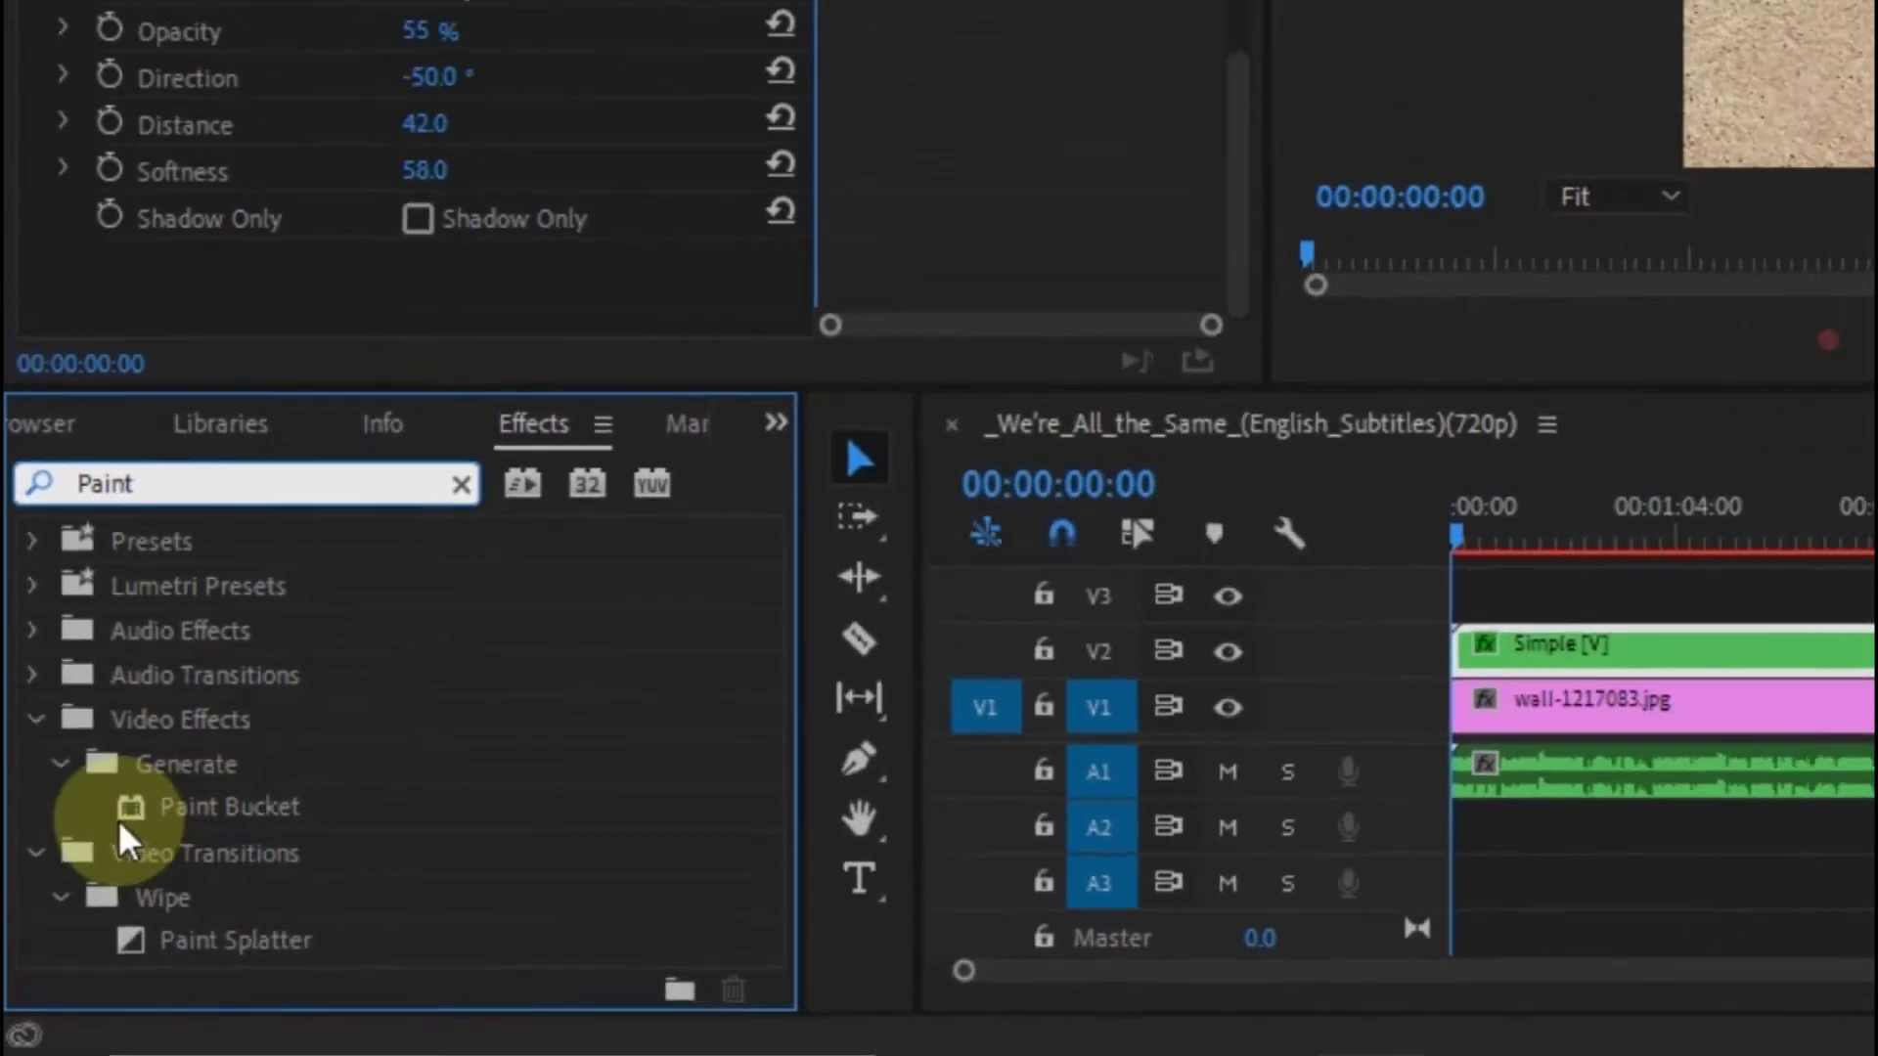
drag(176, 751, 184, 758)
mouse_move(103, 892)
mouse_down()
mouse_move(1078, 789)
mouse_move(986, 813)
mouse_up()
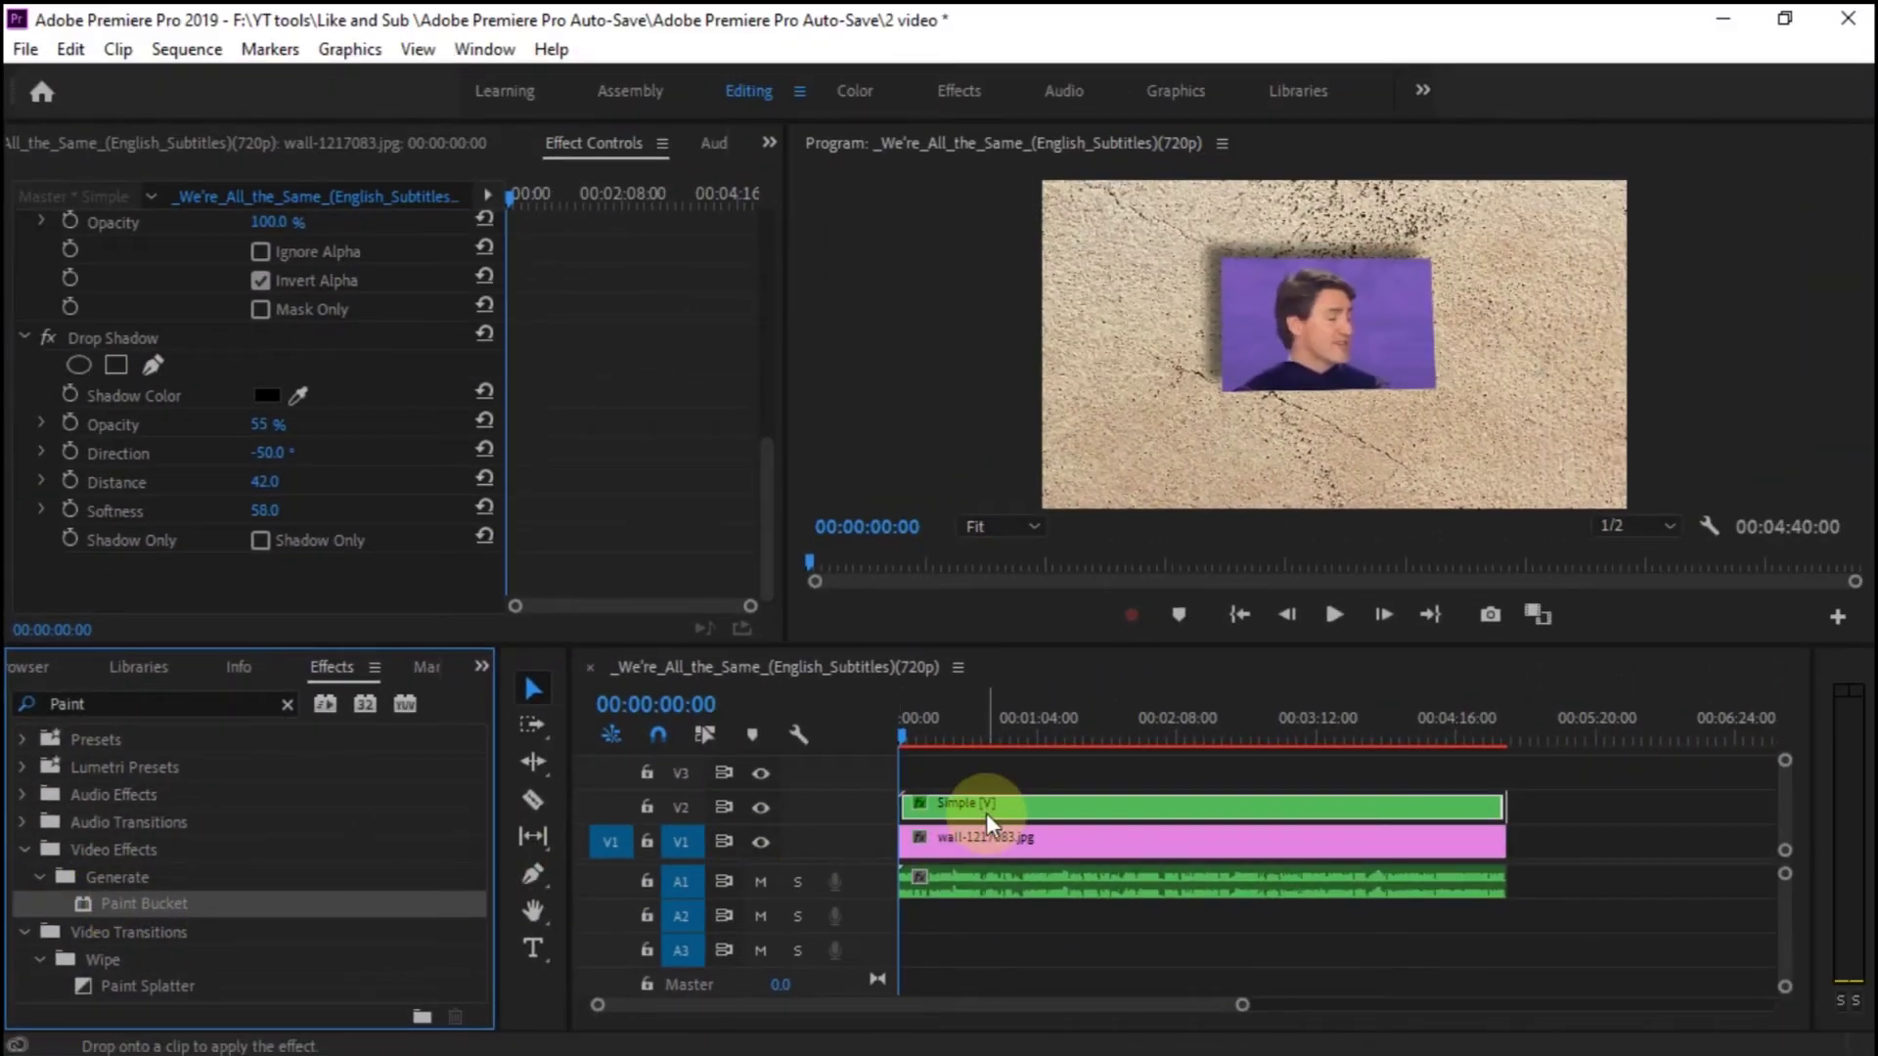
Step: Set the Paint Bucket's fill selector to Alpha Channel and its stroke mode to Stroke
drag(773, 467, 789, 565)
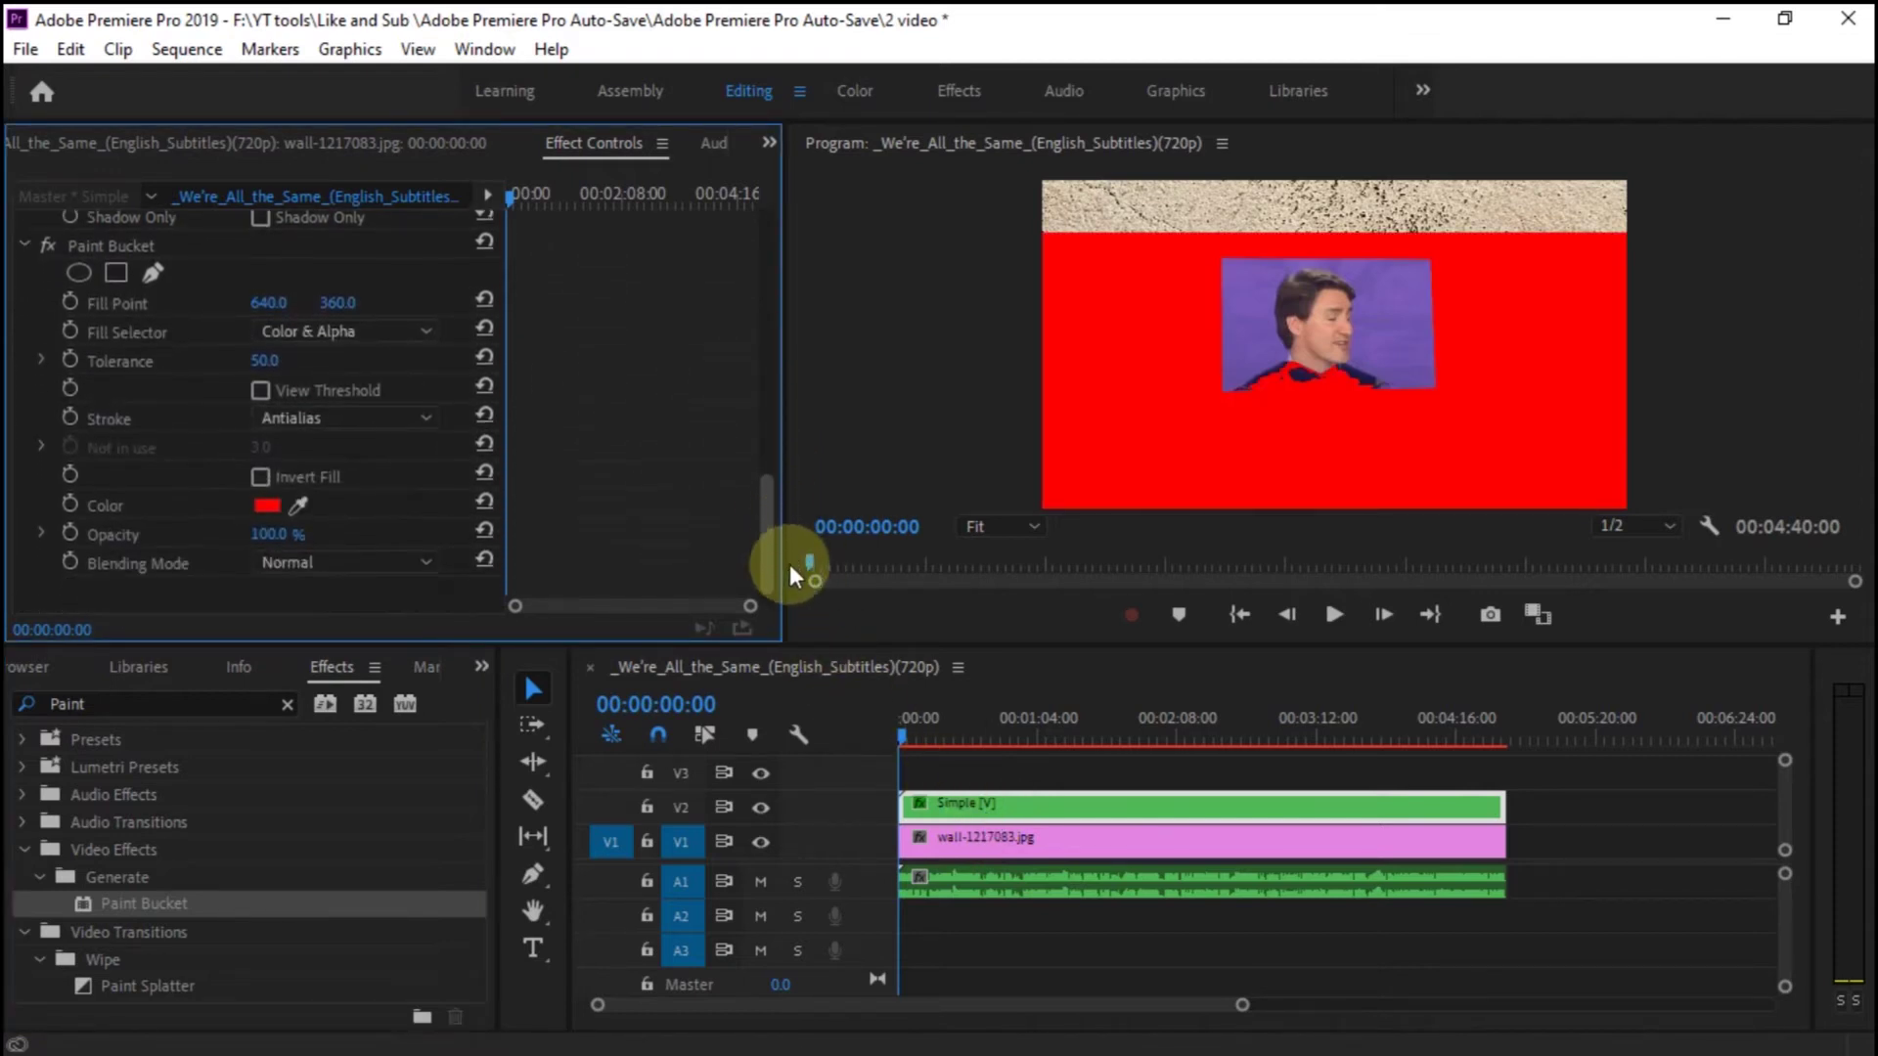
click(407, 325)
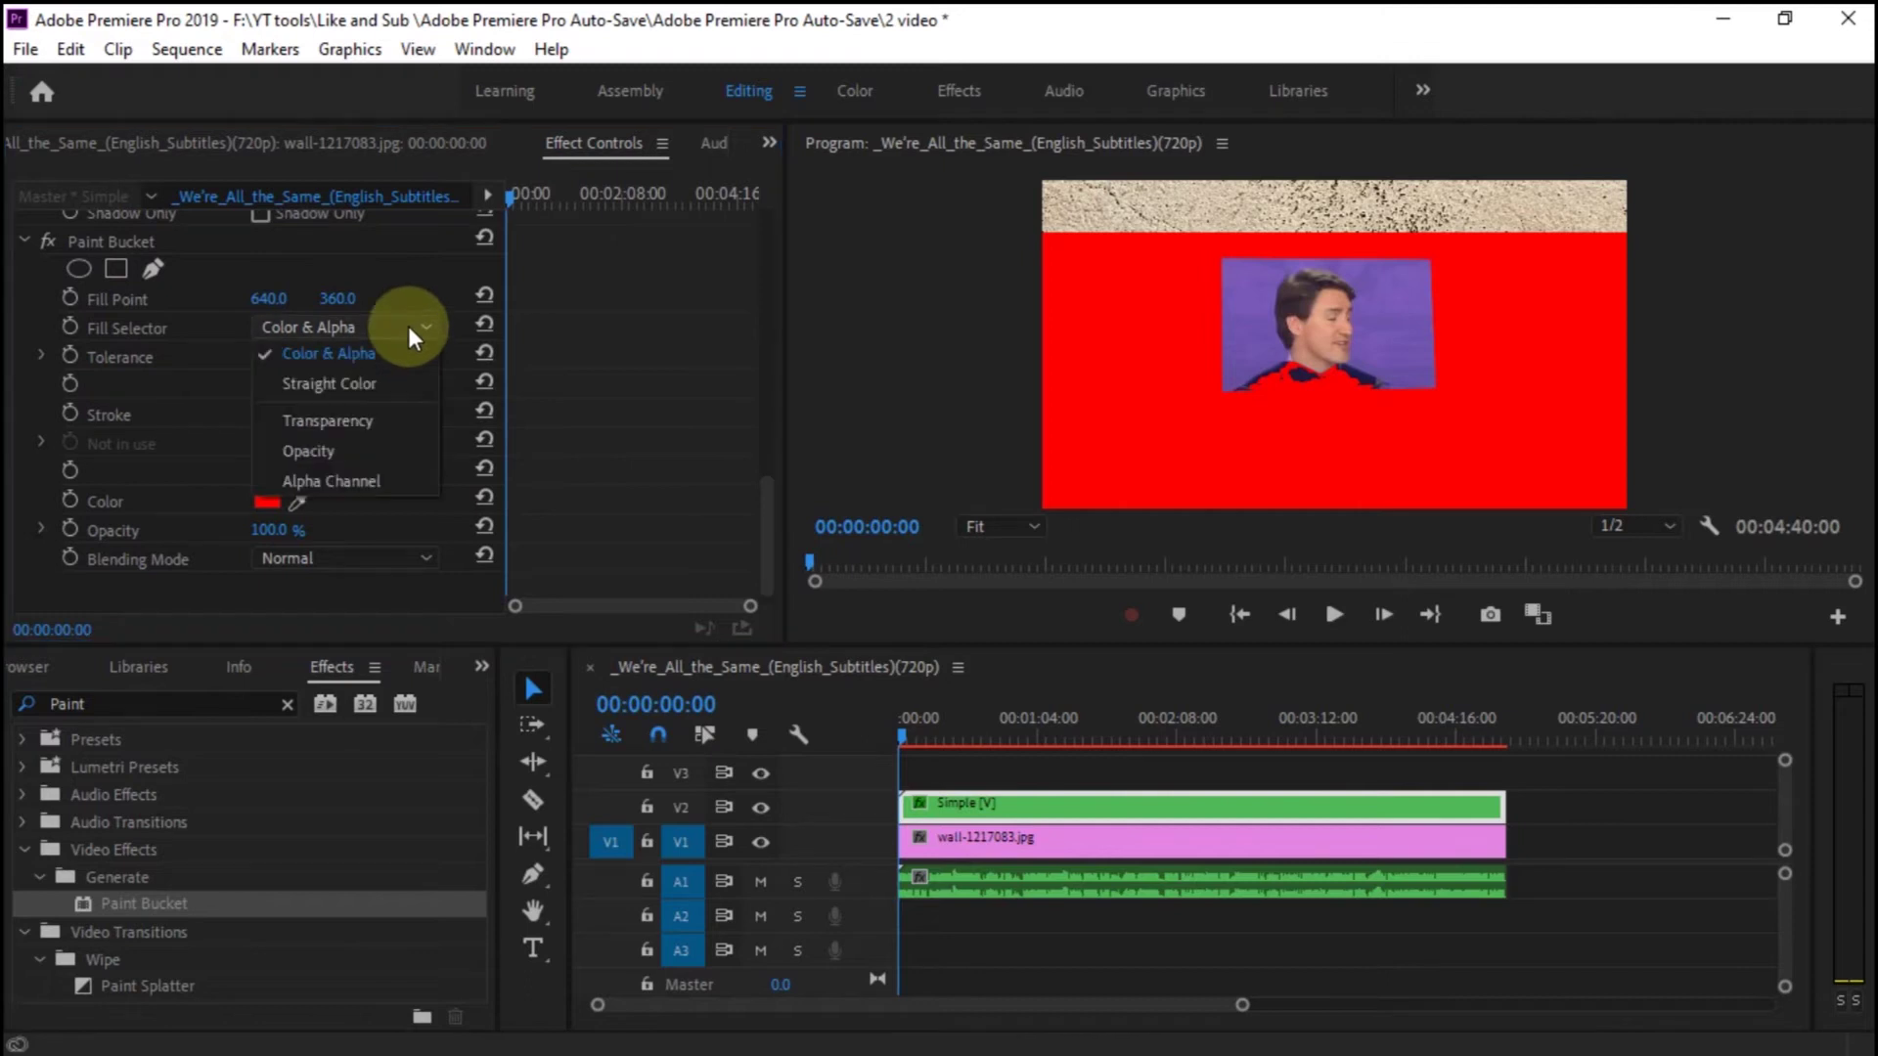
click(401, 475)
click(401, 410)
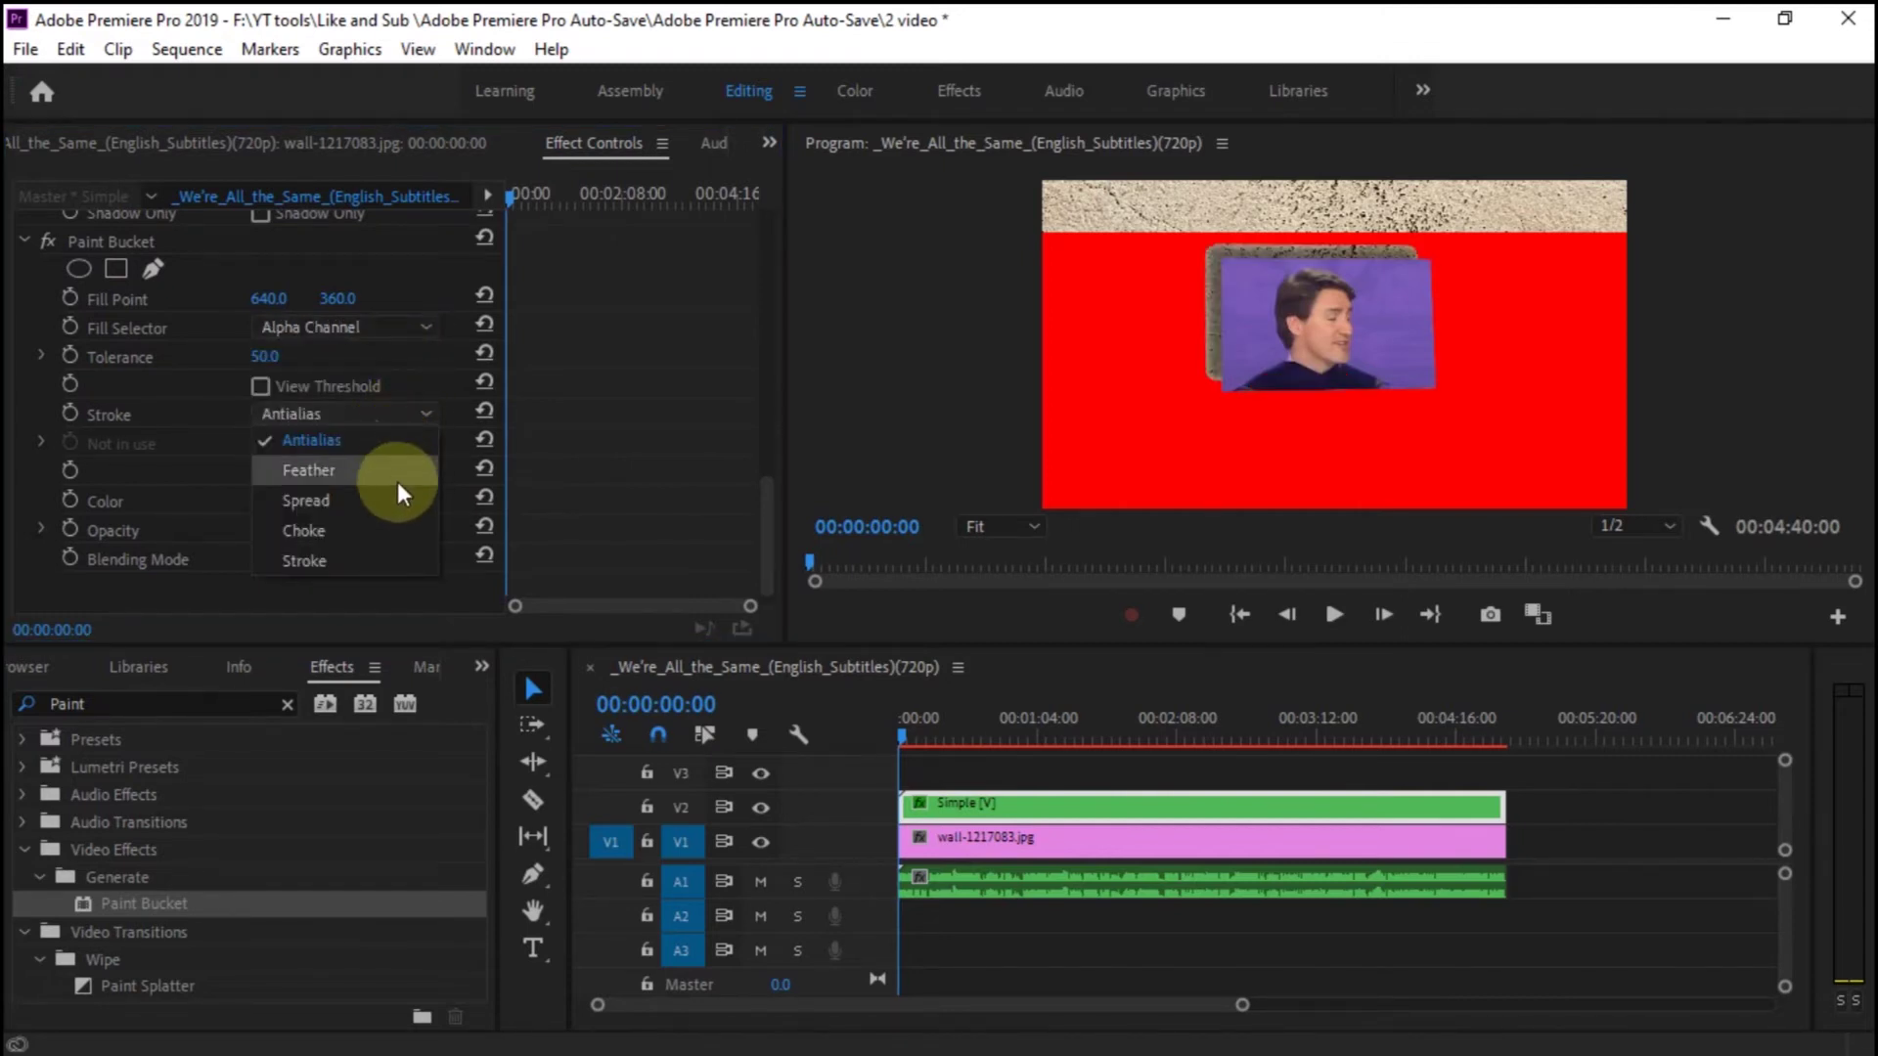
click(396, 559)
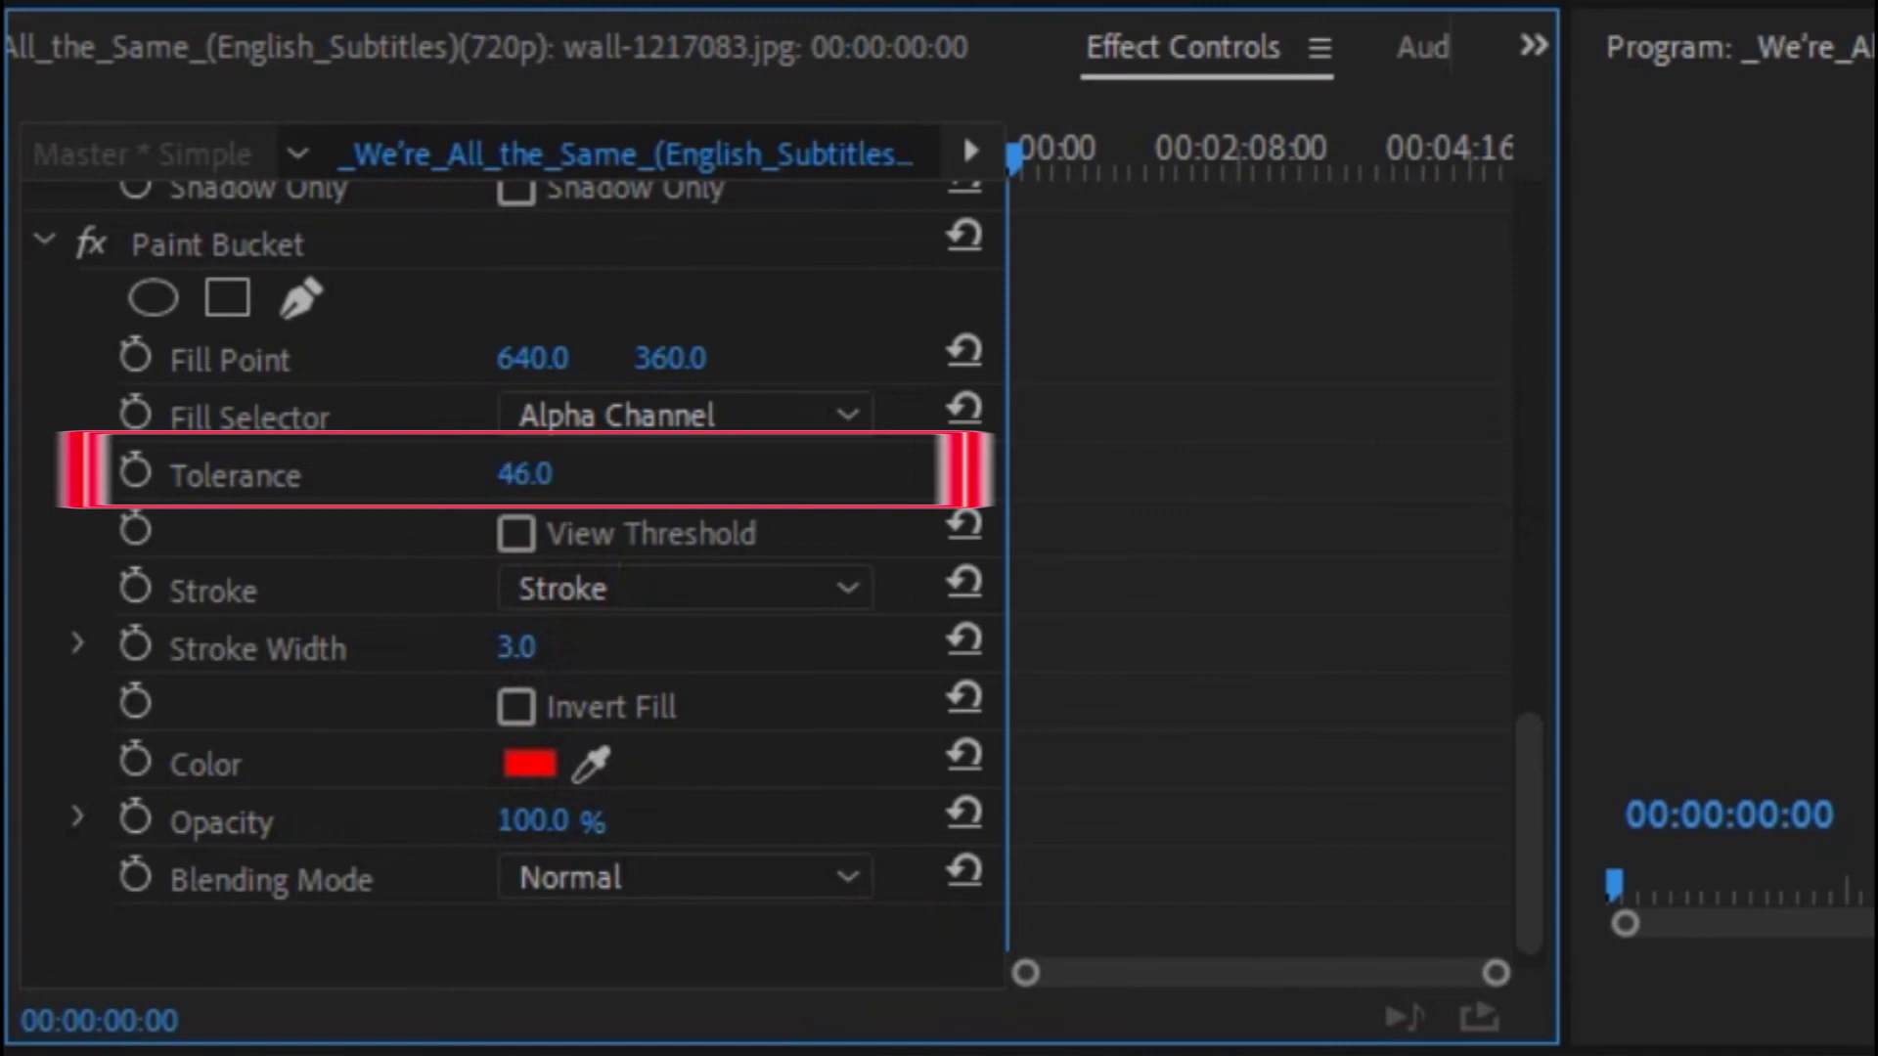
Step: Style the Paint Bucket border with tolerance 160, colour white (FFFFFF) and stroke width 7
drag(526, 475, 783, 475)
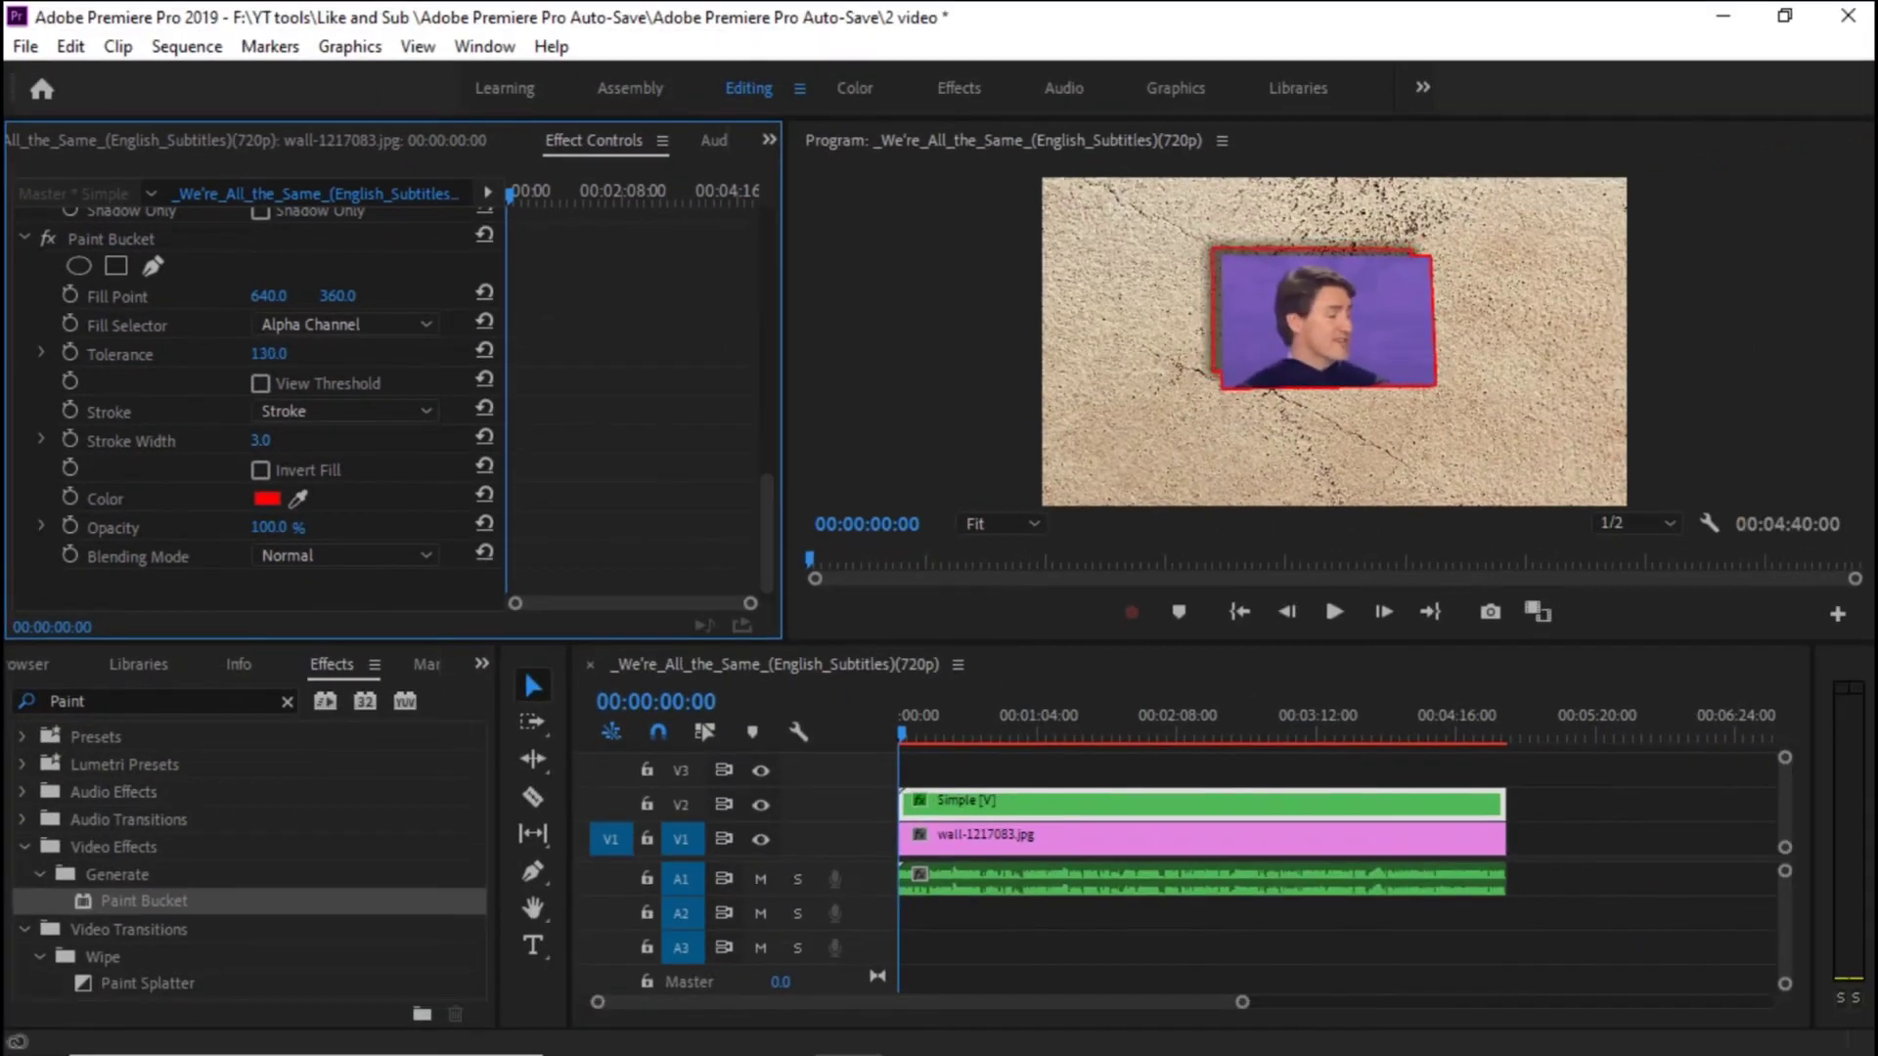
drag(269, 353, 277, 353)
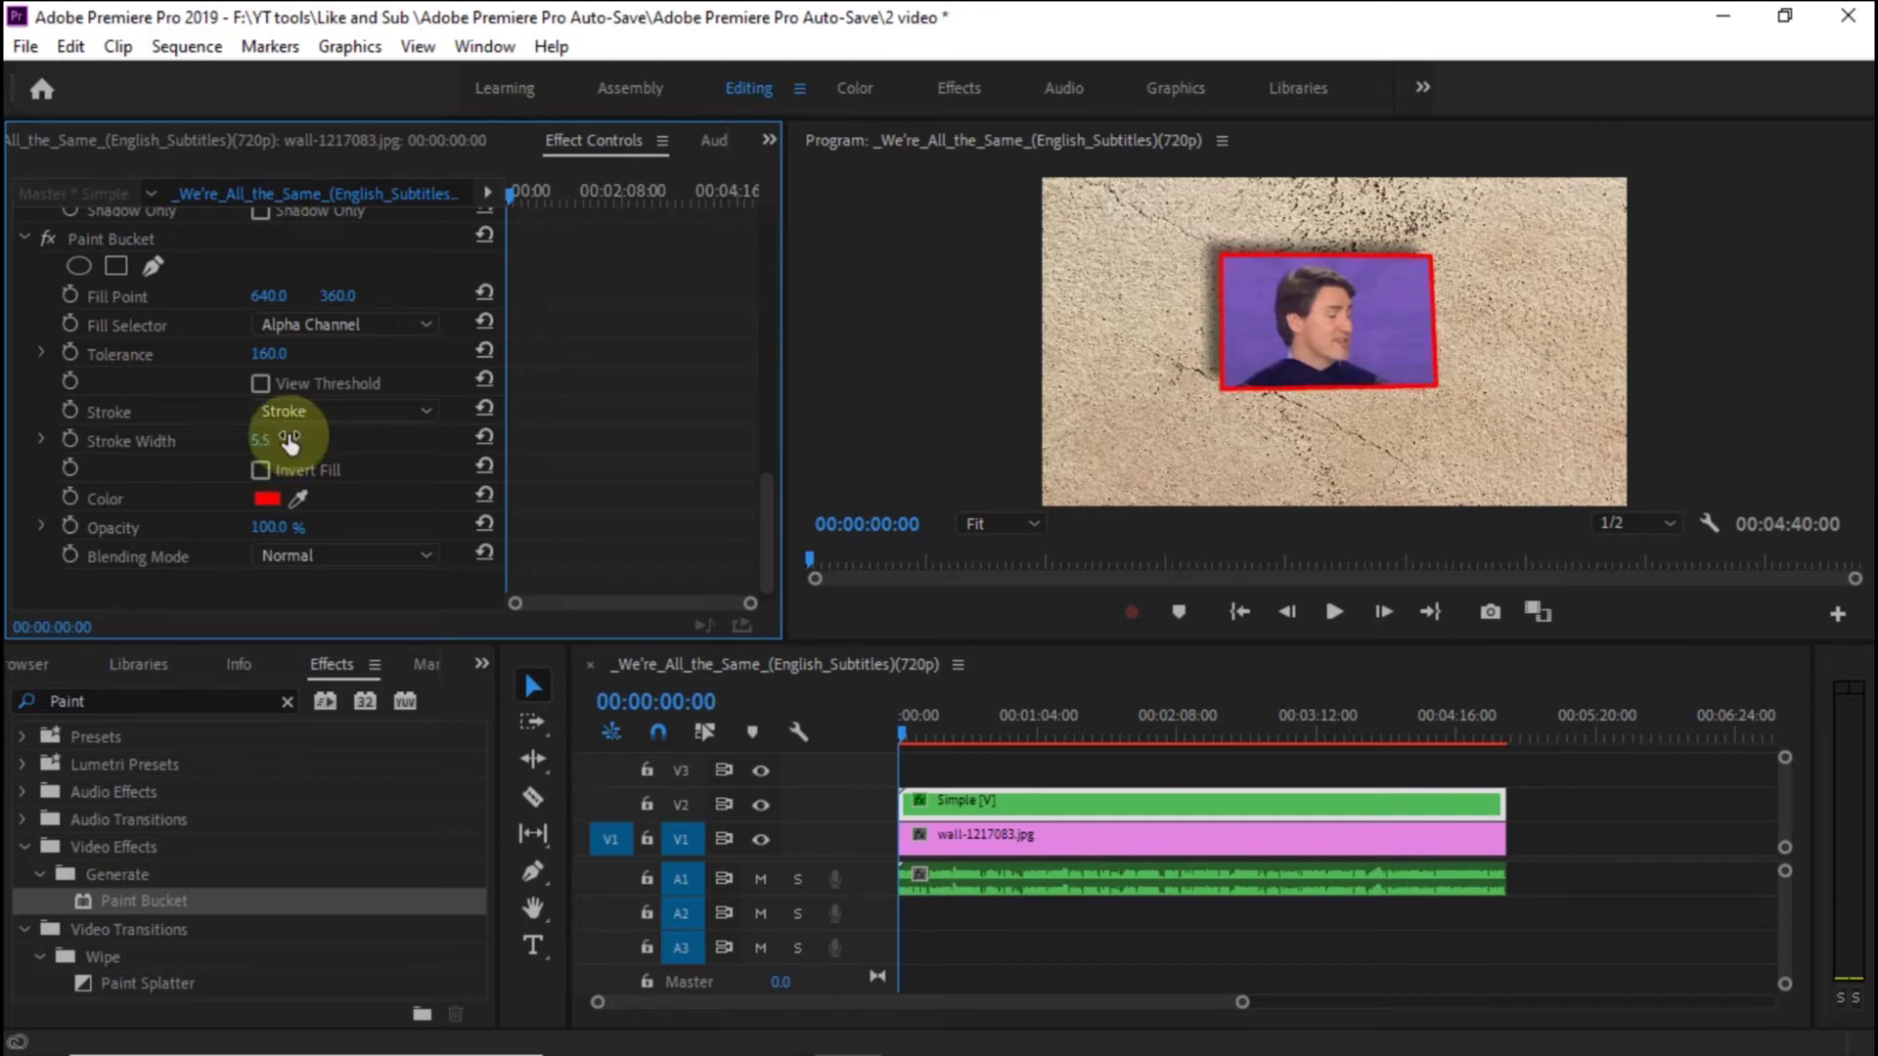
click(267, 499)
drag(662, 650, 620, 833)
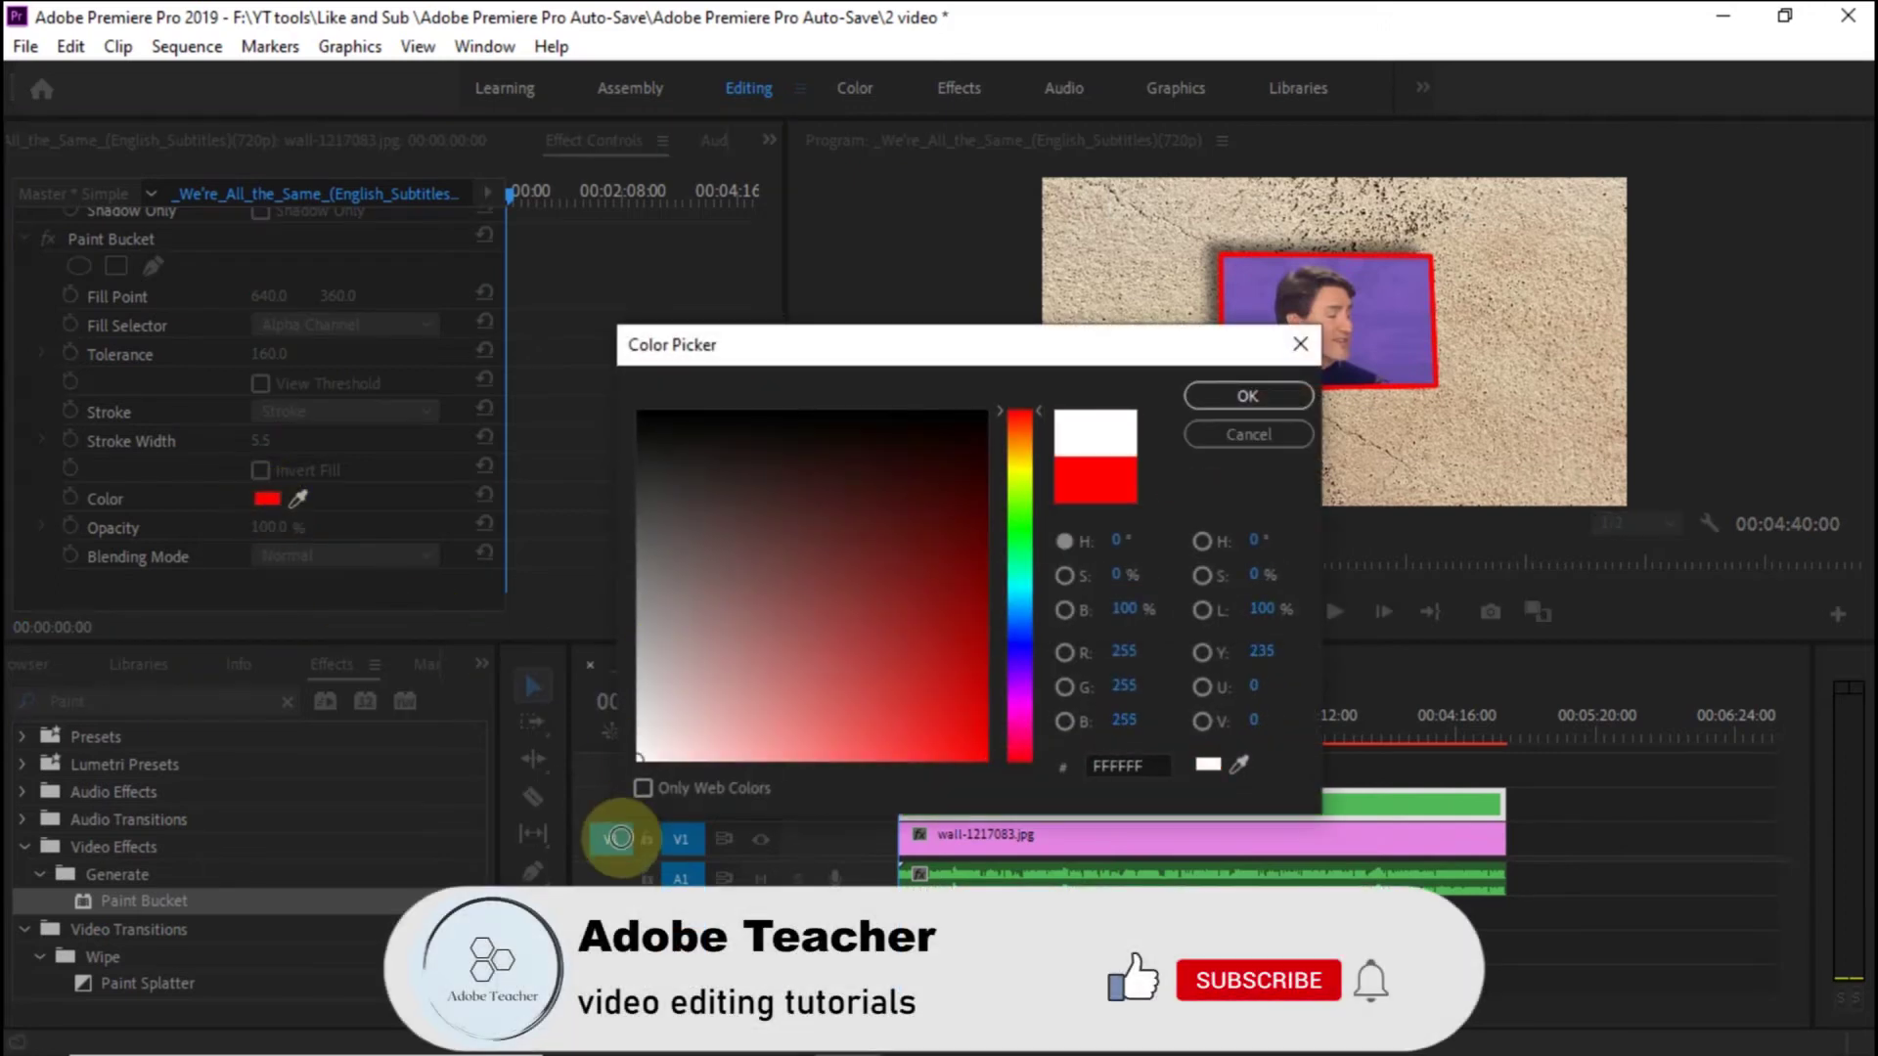
click(1235, 396)
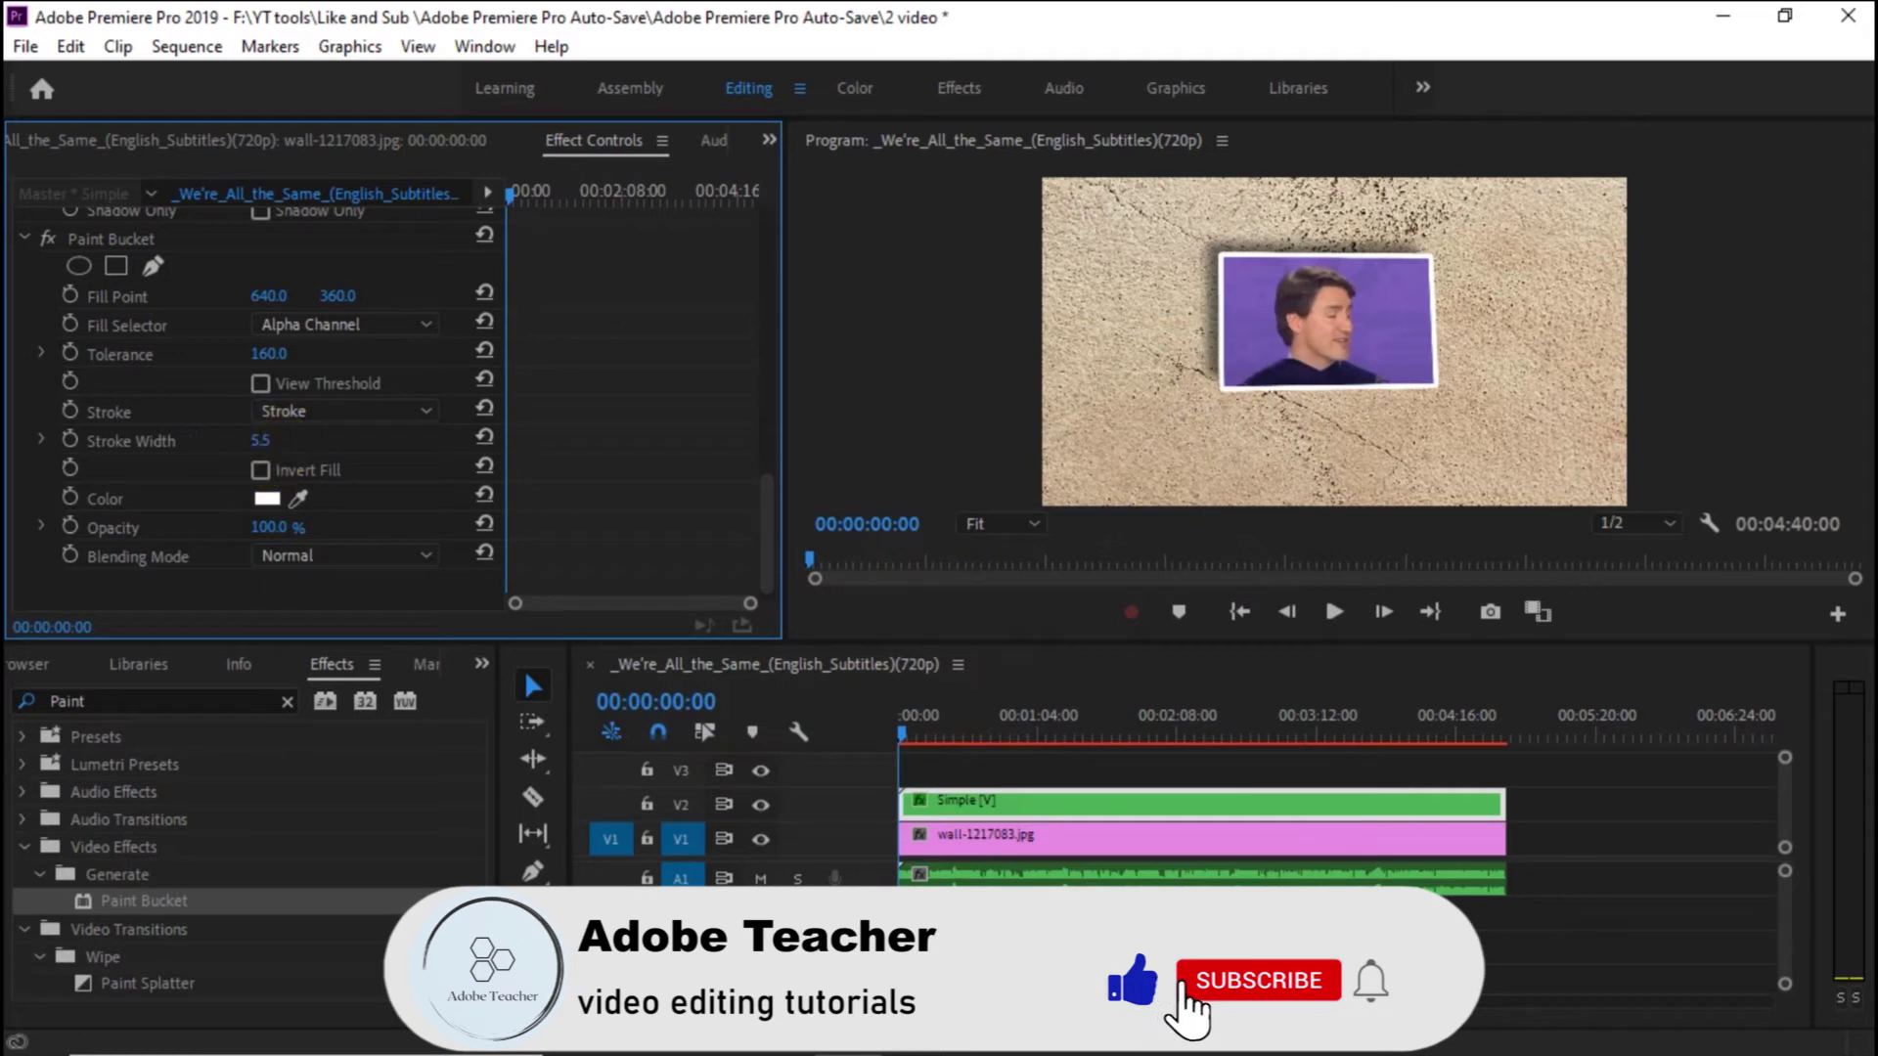
drag(260, 441, 267, 441)
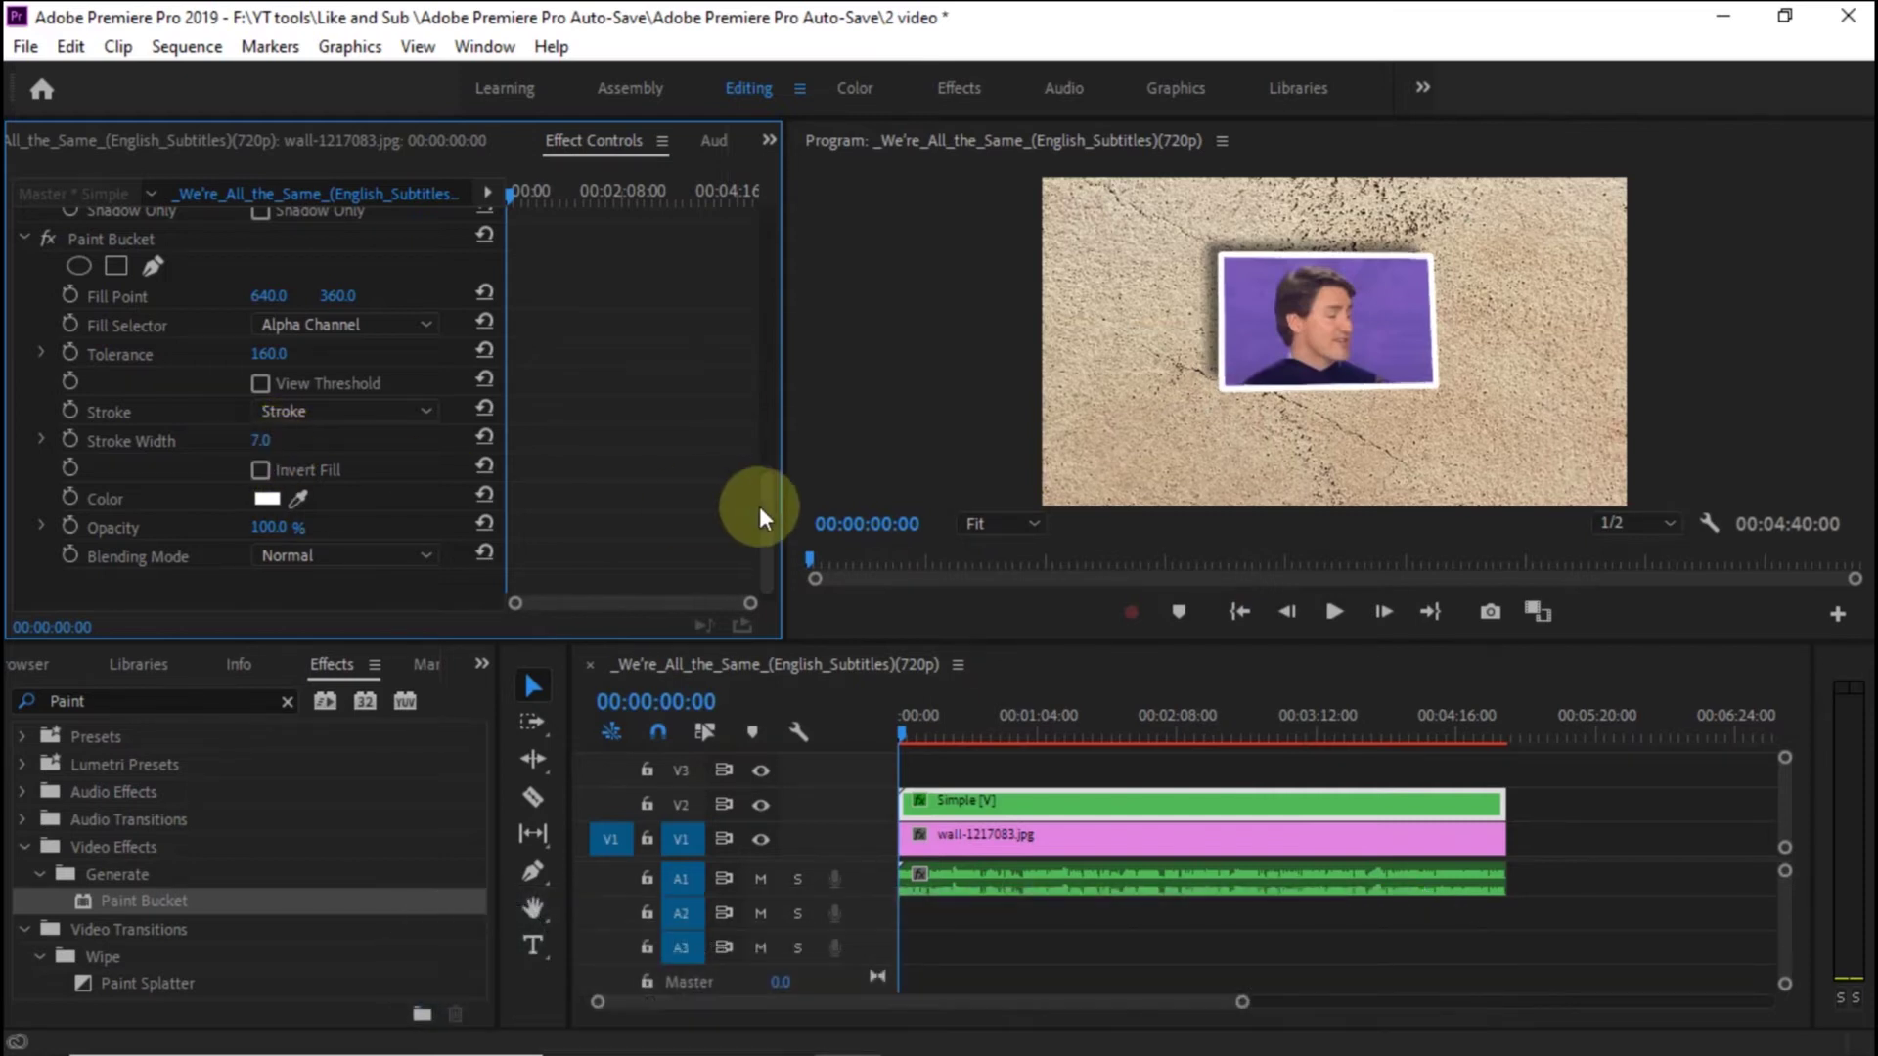
Step: Play the sequence from the start to check the white border, and park the playhead at 00:00:14:15
drag(772, 506, 755, 226)
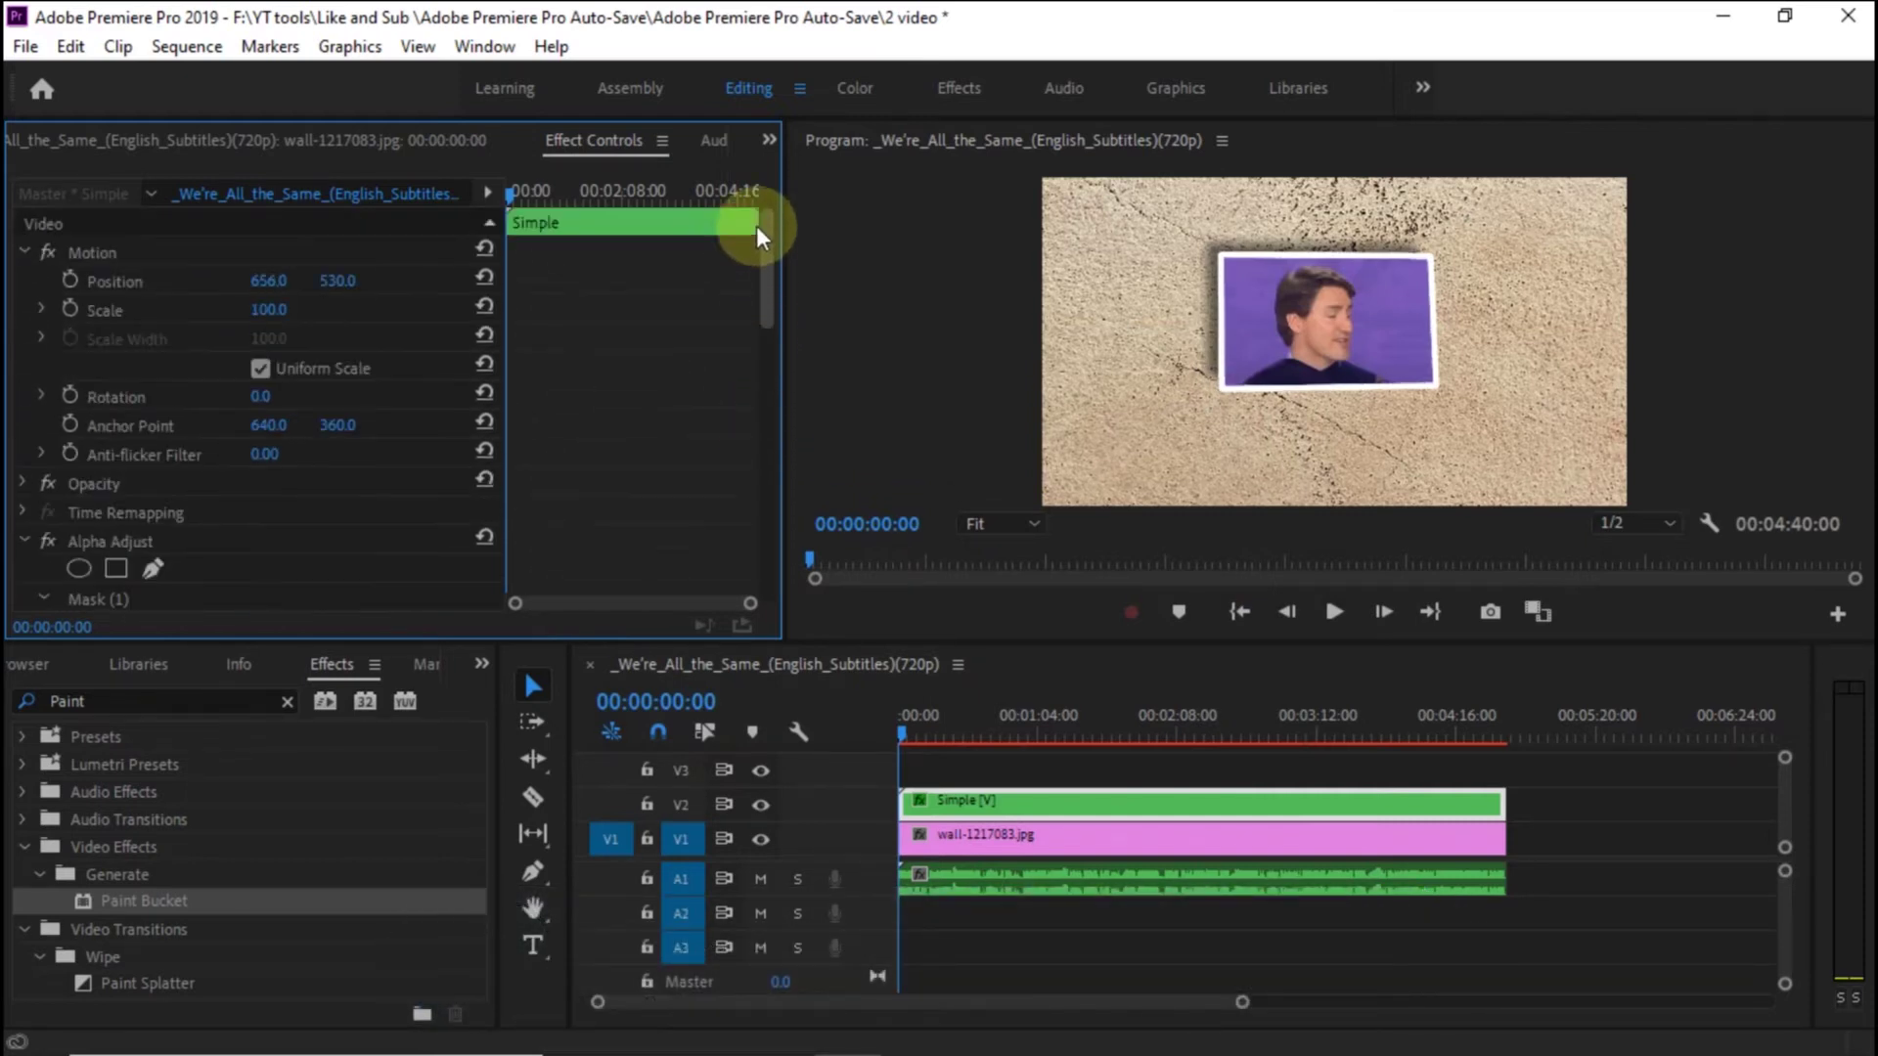
mouse_move(906, 730)
mouse_down()
mouse_move(925, 725)
mouse_move(888, 725)
mouse_up()
key(space)
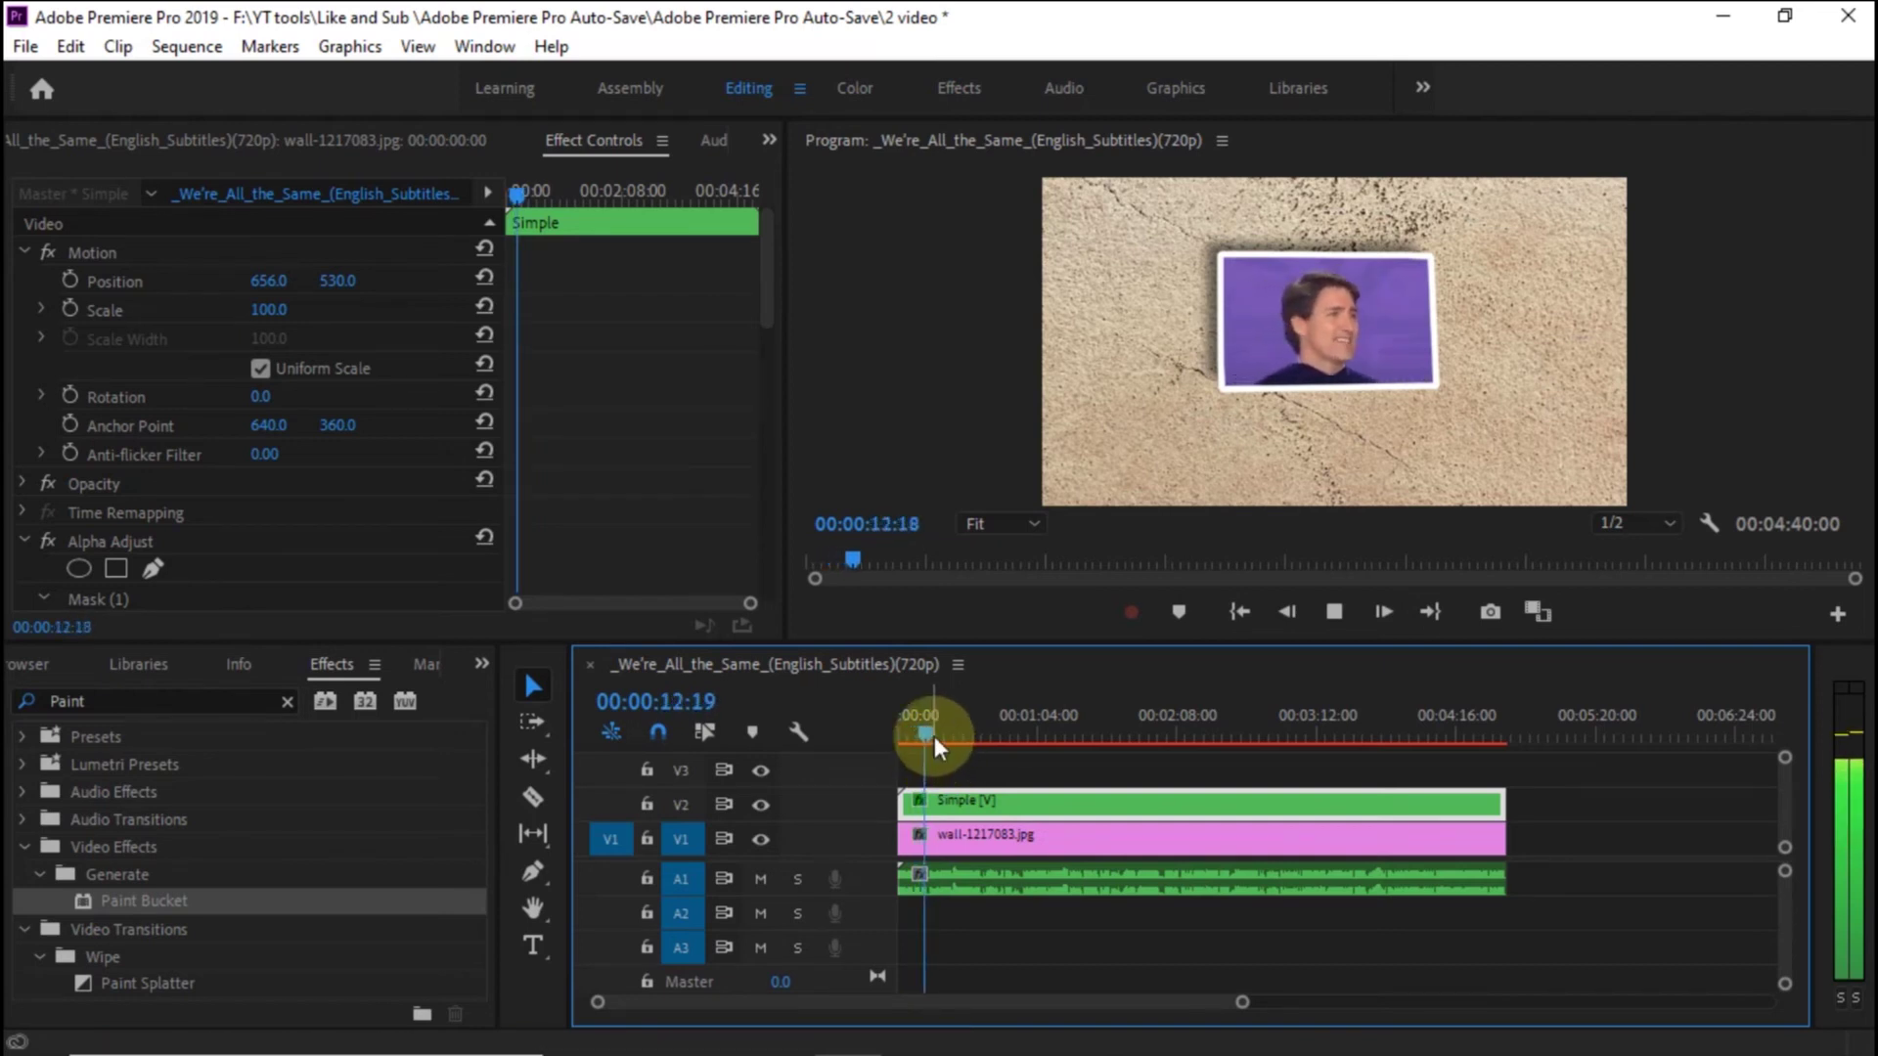
drag(924, 734, 906, 736)
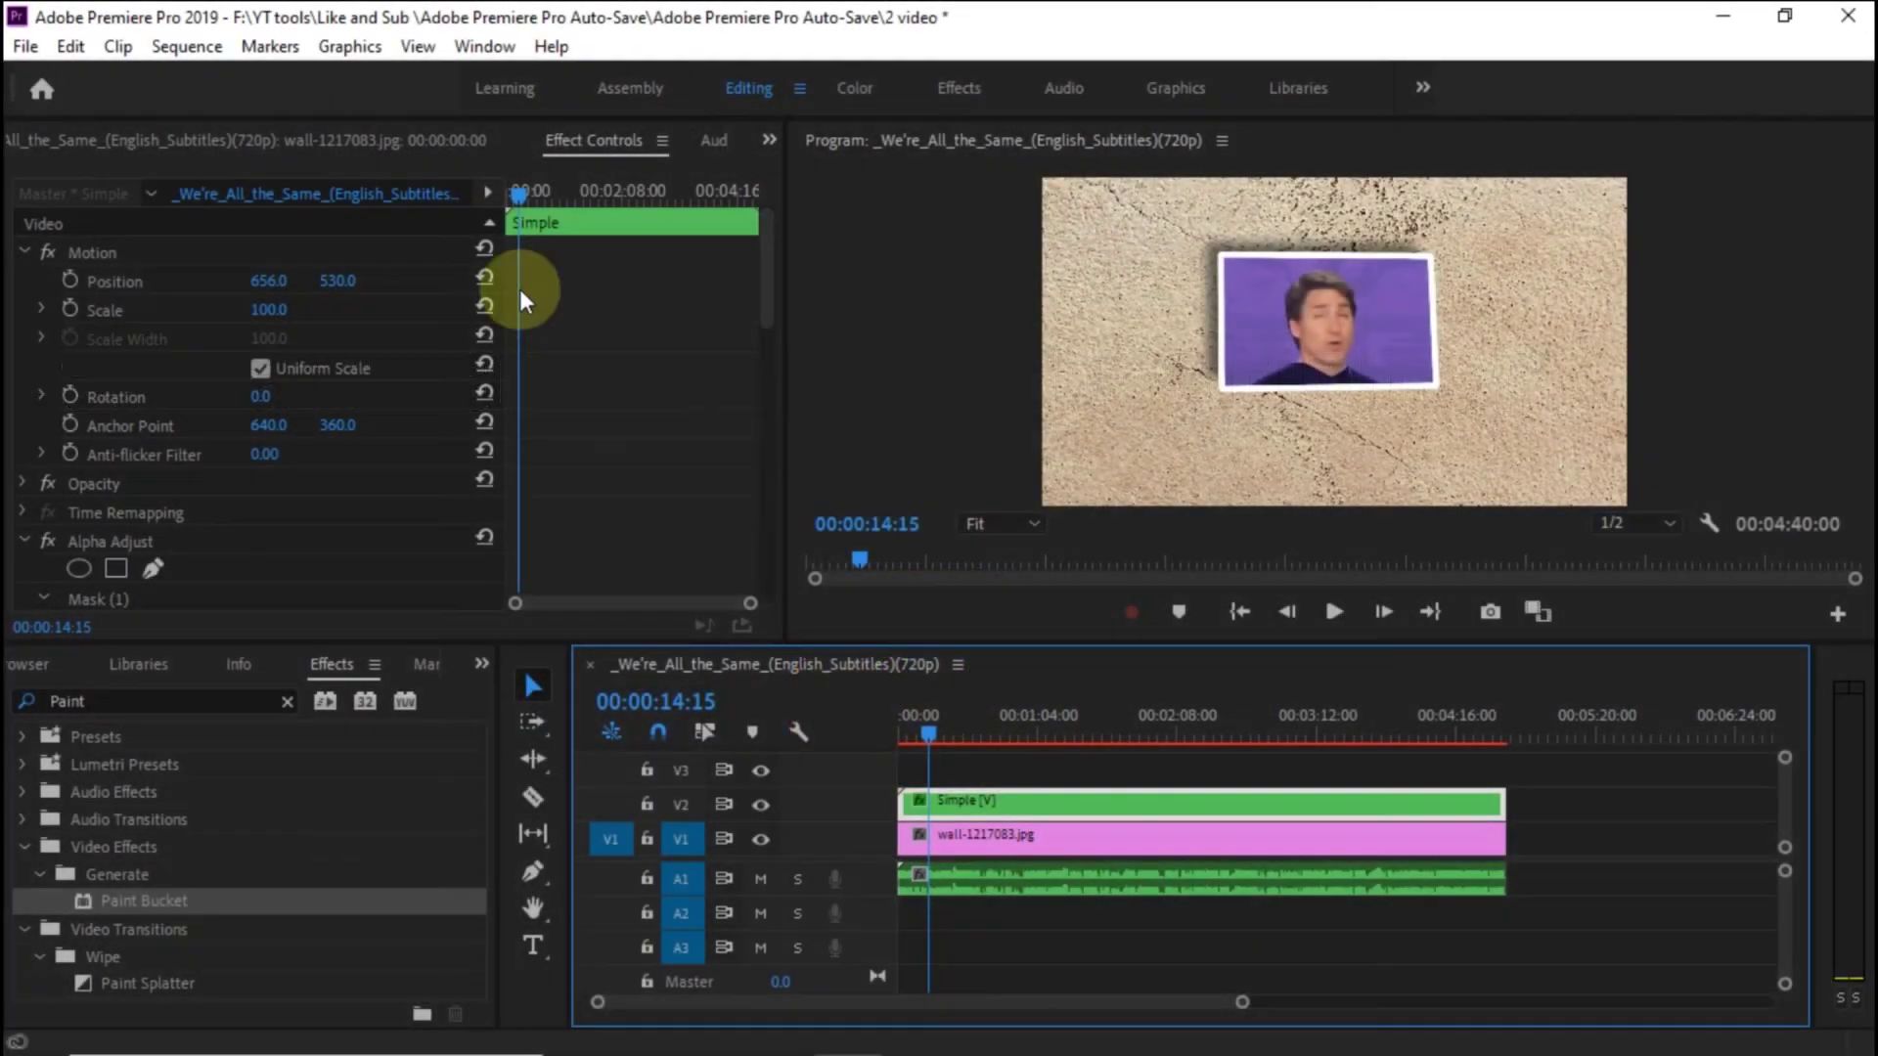
Step: At 00:00:14:15, keyframe the clip's Position and Scale, and keyframe the Paint Bucket's stroke width at 0
click(69, 281)
click(68, 305)
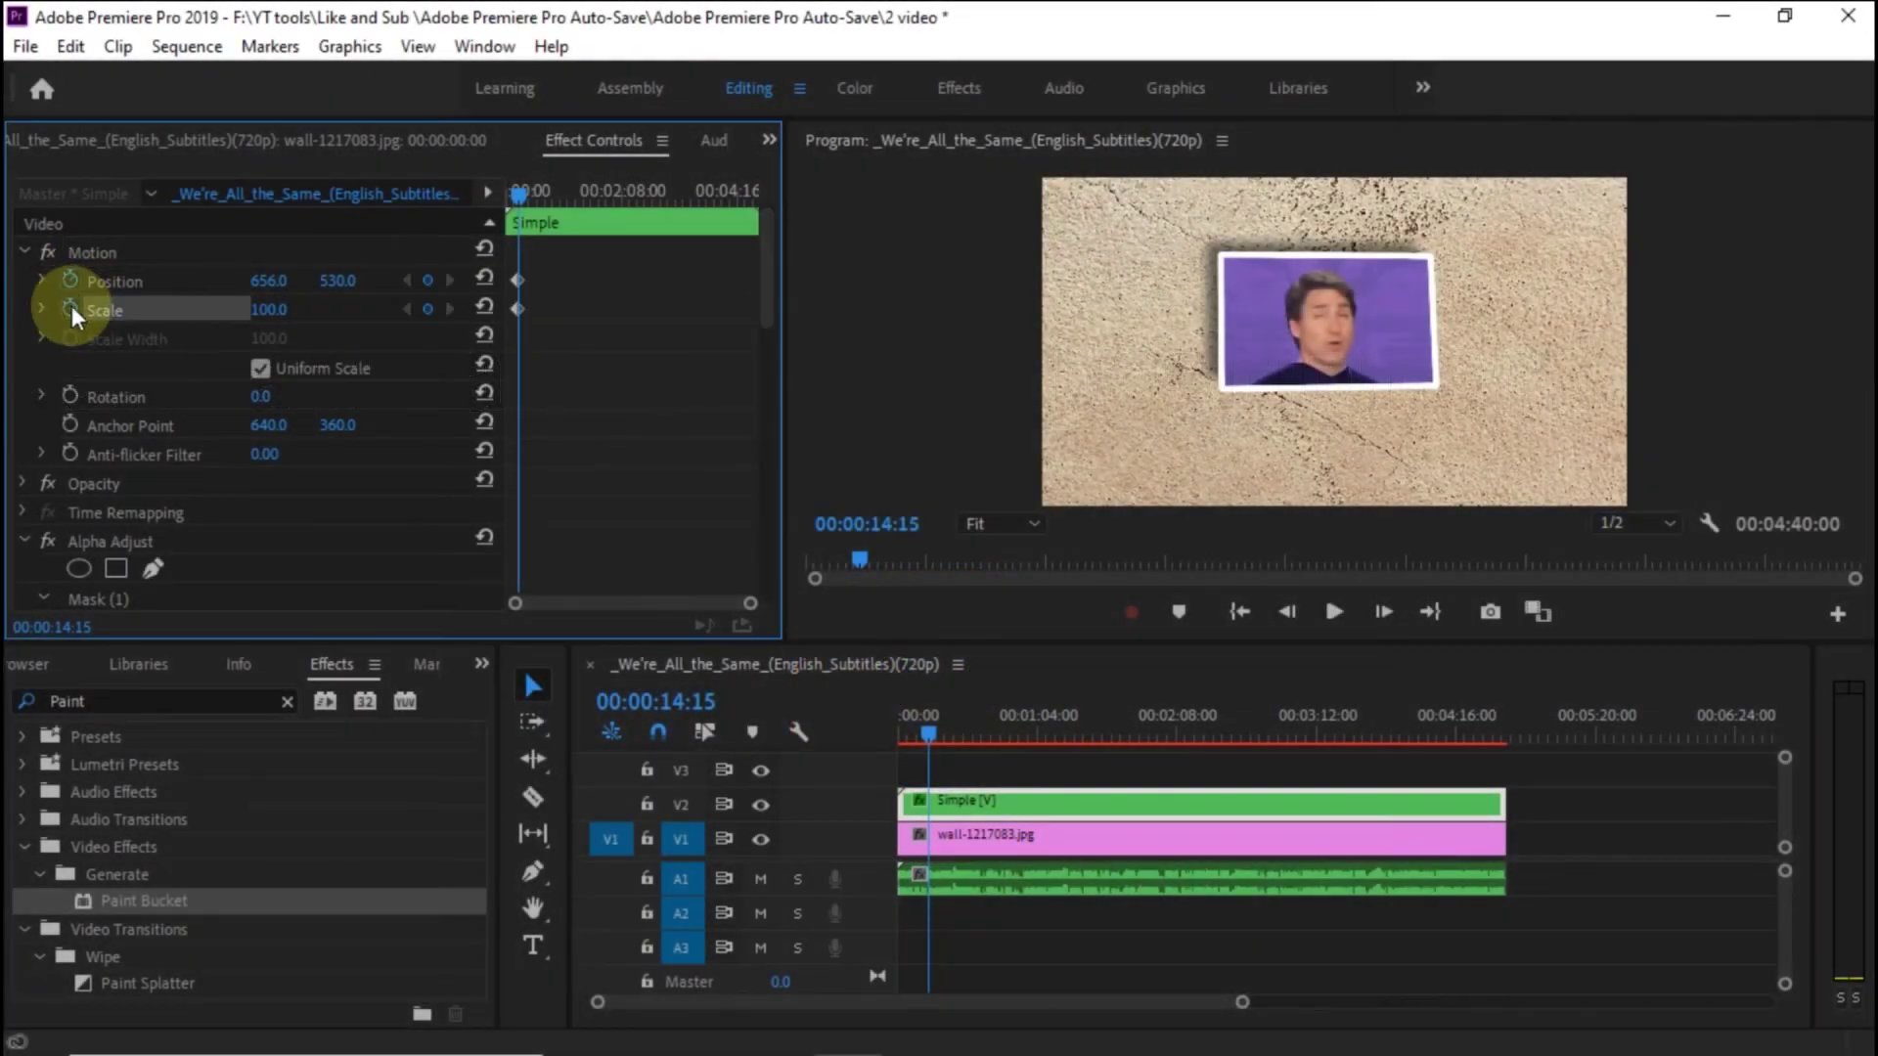
scroll(753, 295, down, 10)
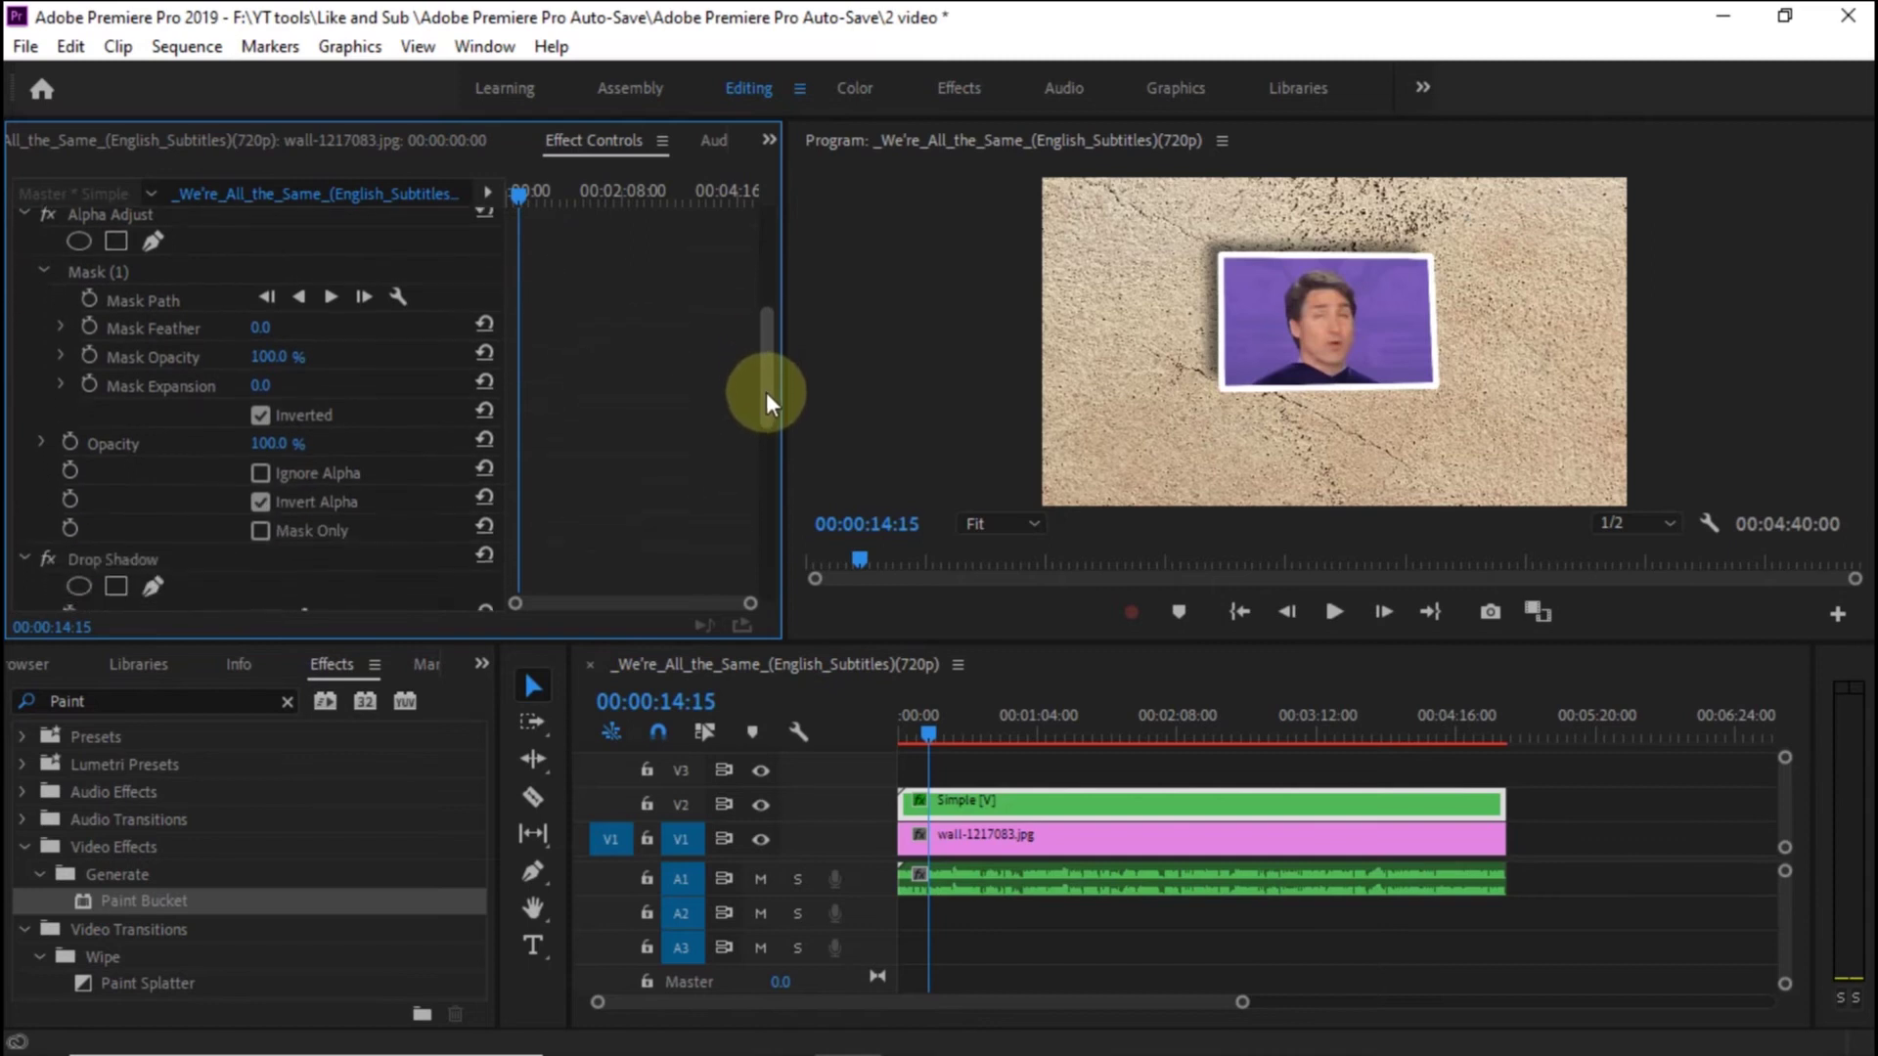
drag(774, 436, 802, 562)
mouse_move(260, 427)
mouse_down()
mouse_move(195, 426)
mouse_move(283, 421)
mouse_up()
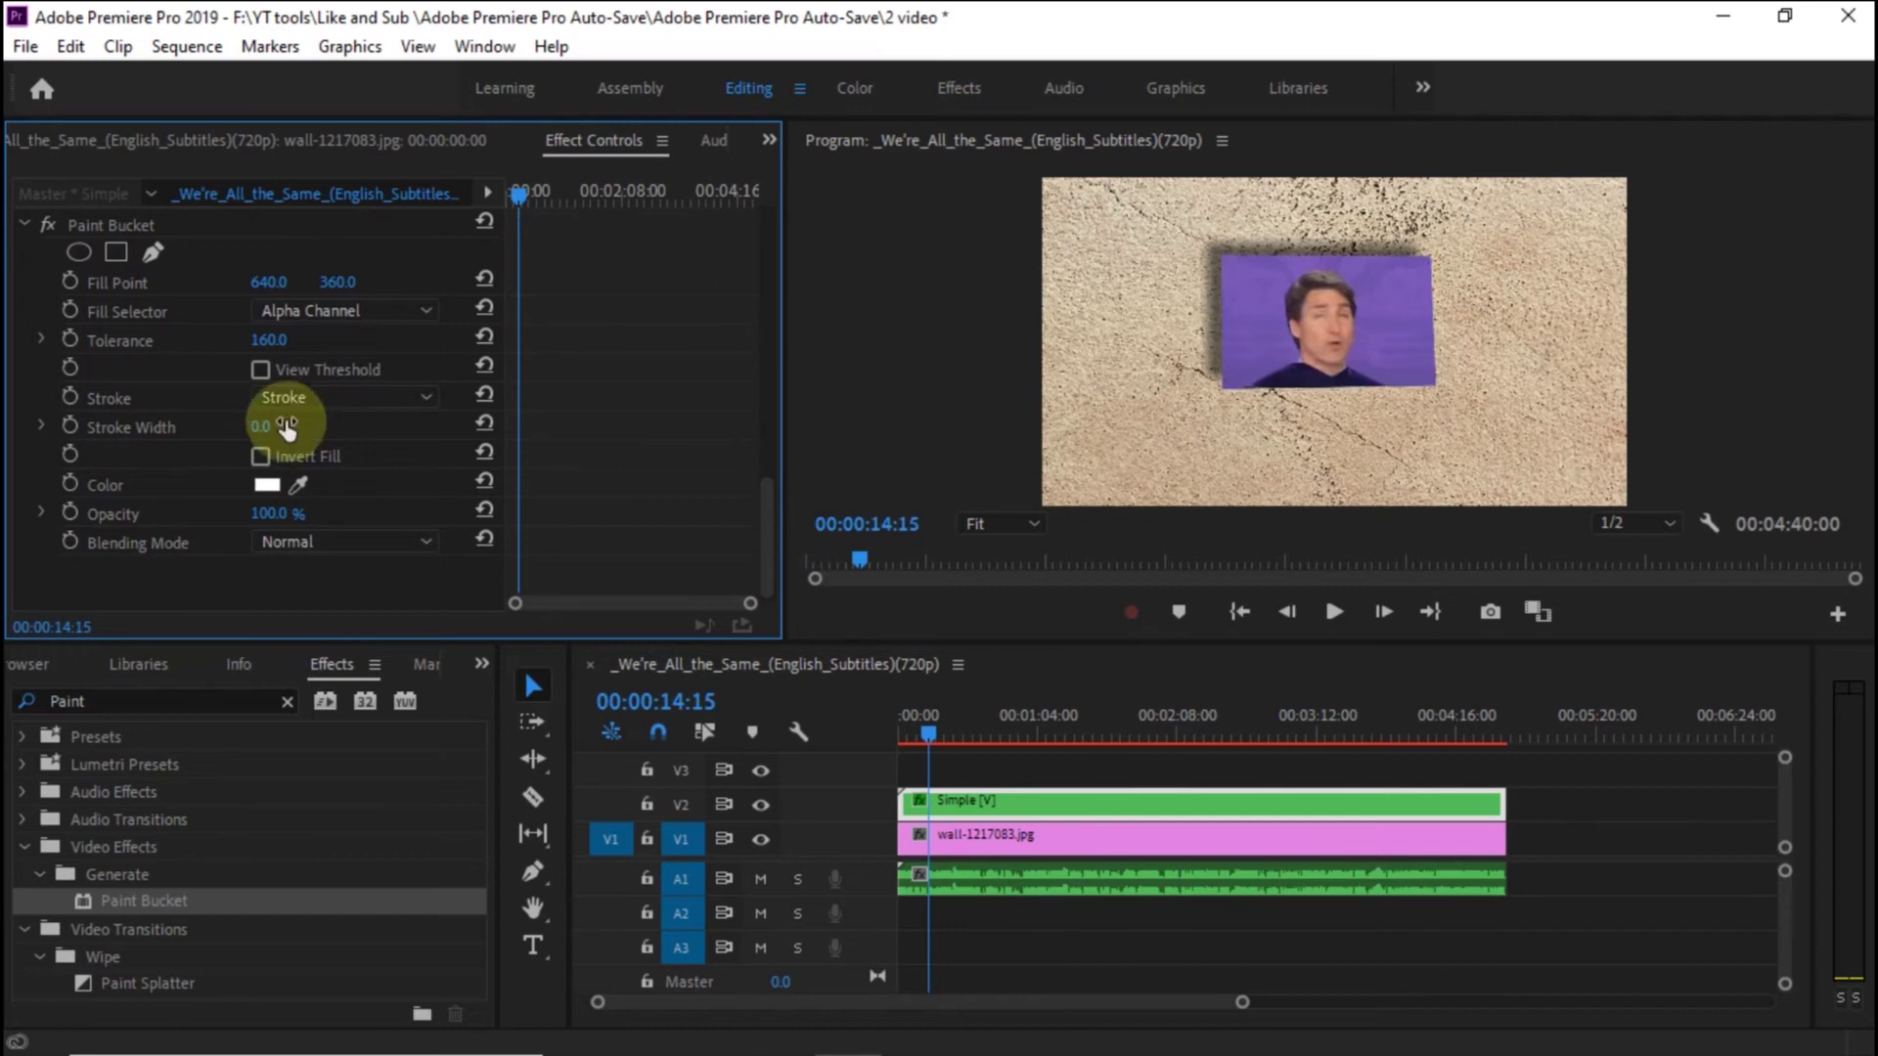
click(68, 425)
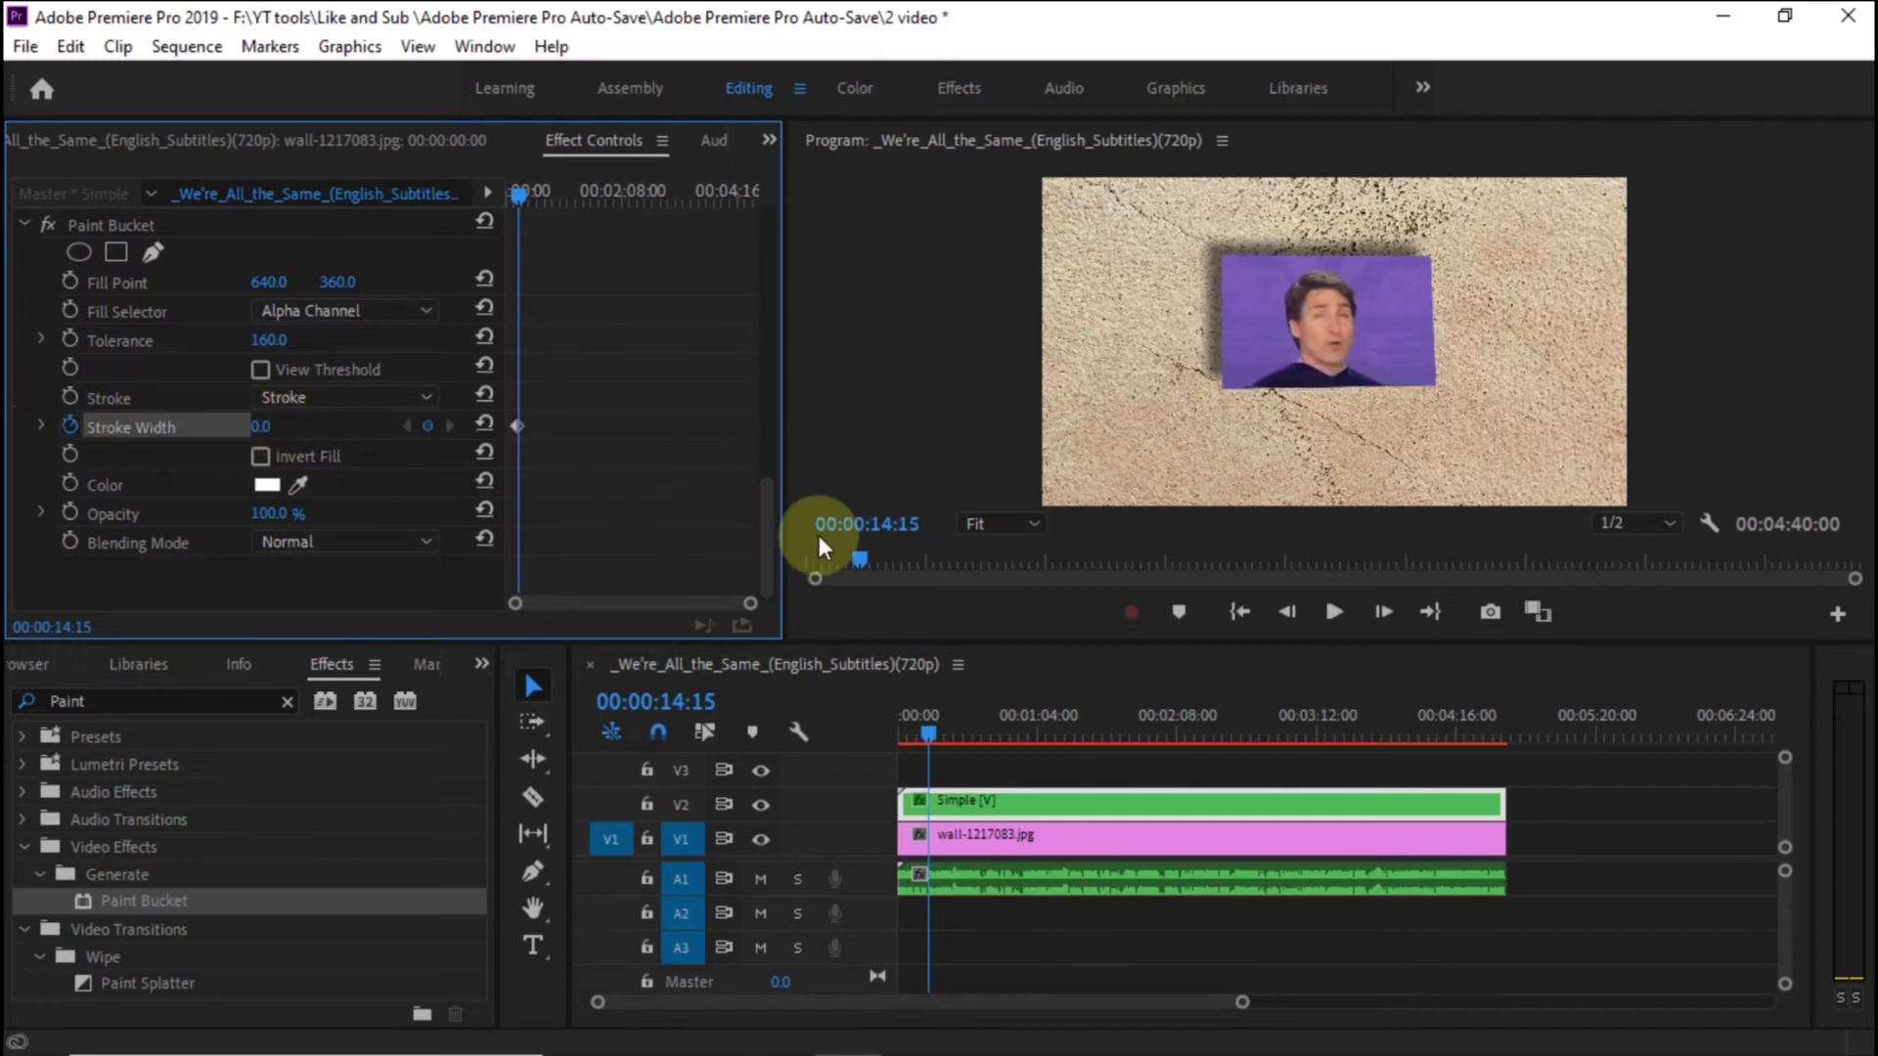
Step: Advance to 00:00:20:00 and set the Simple clip's position to 1070, 778
key(space)
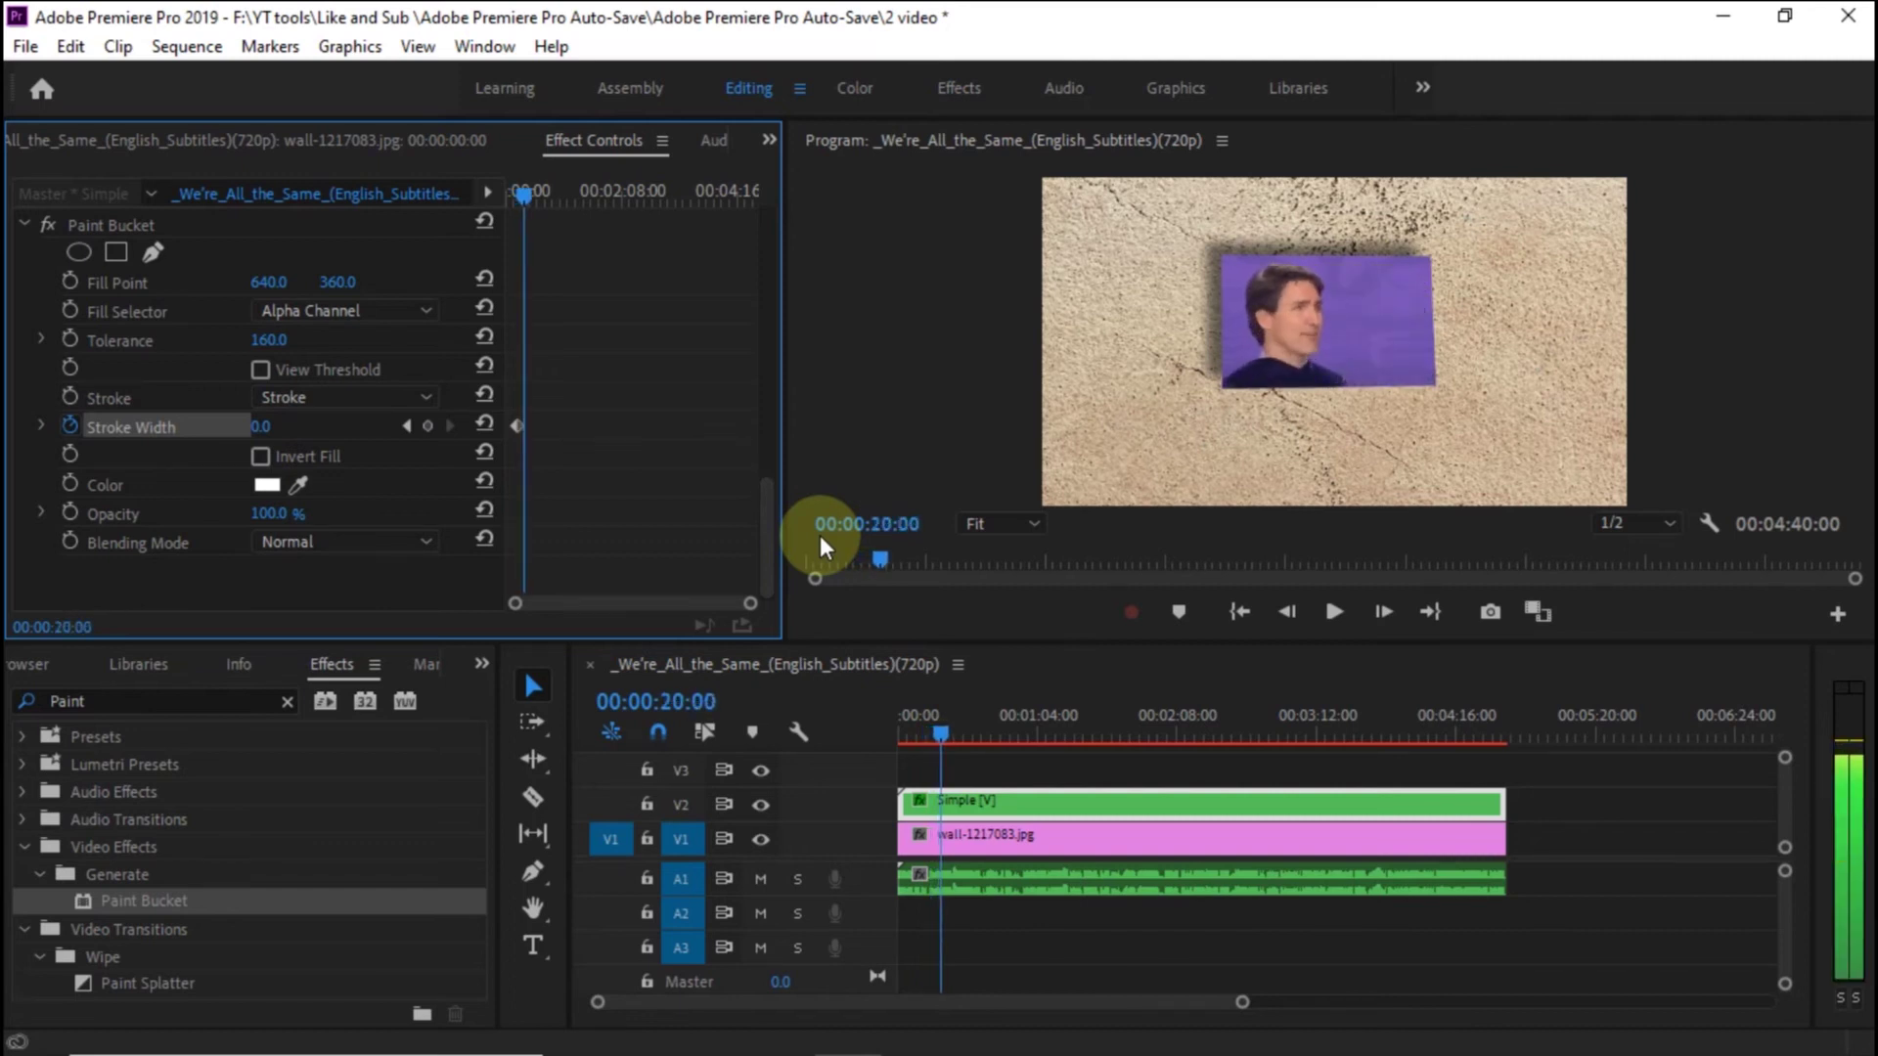
drag(766, 484, 758, 233)
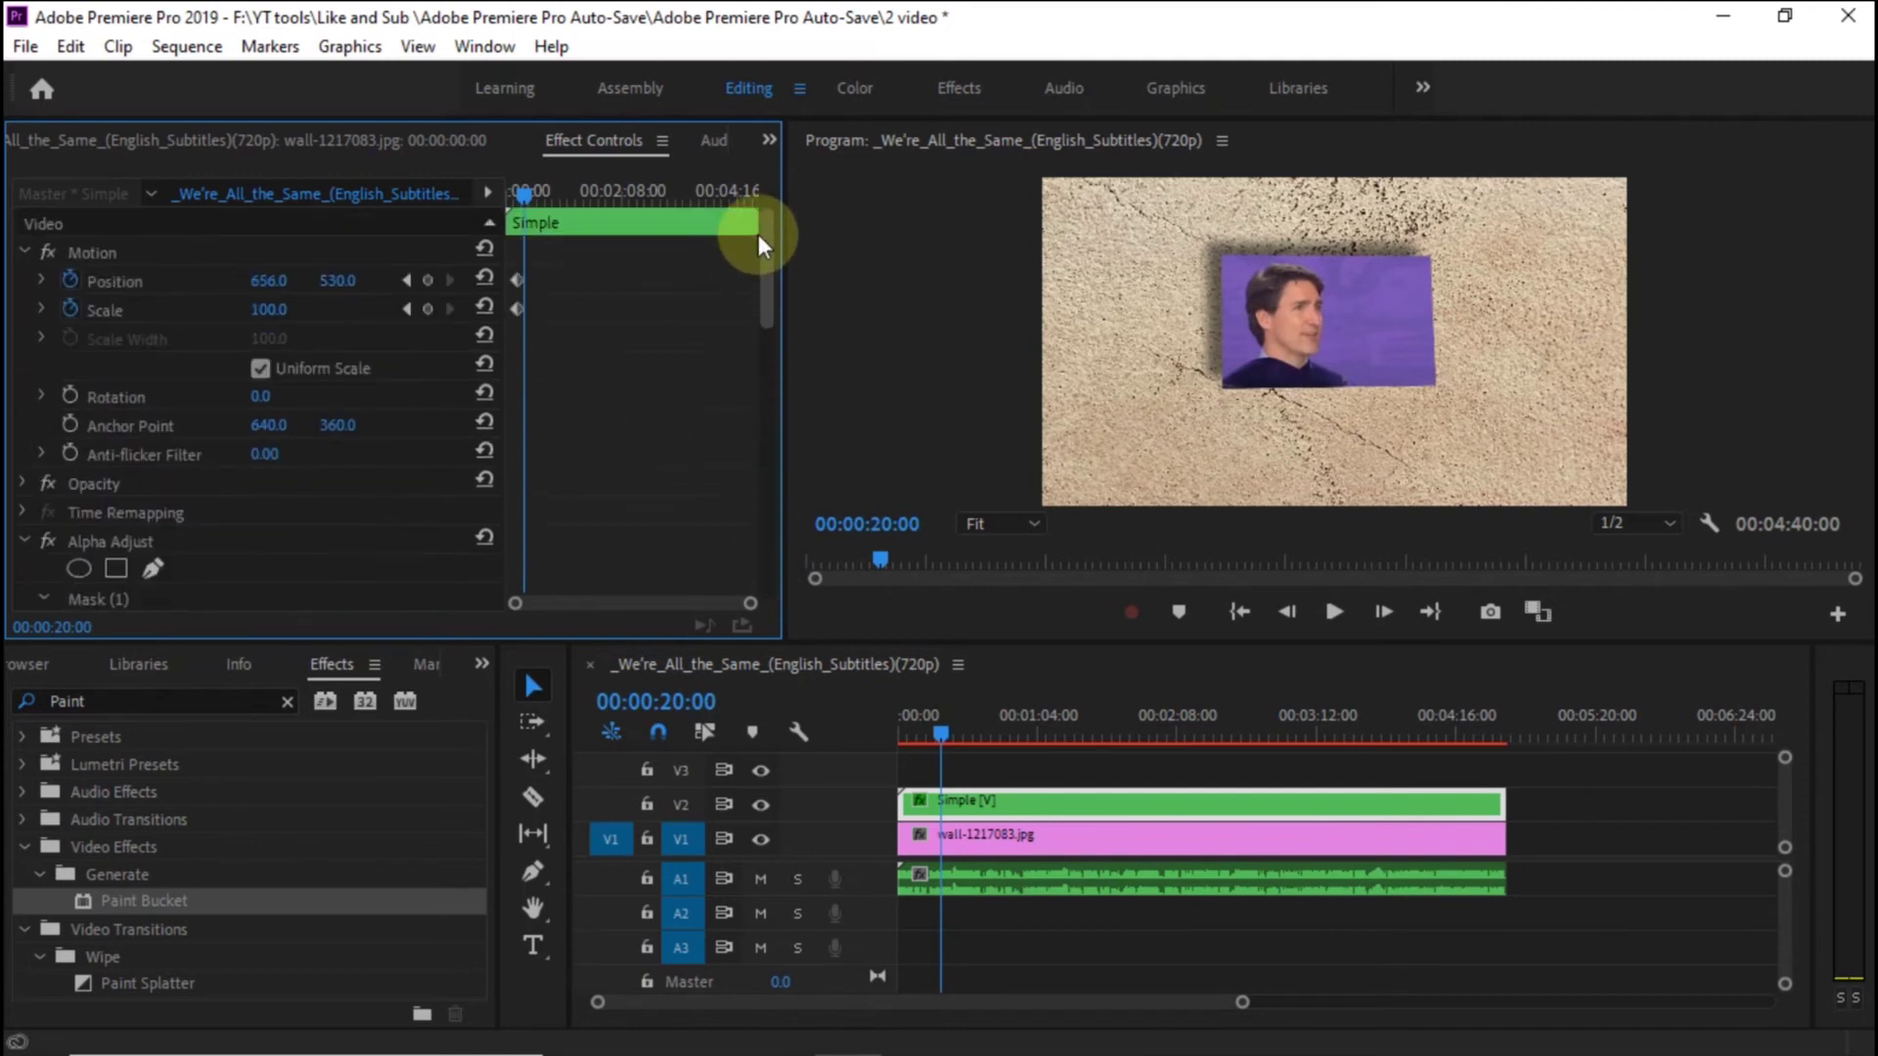
drag(291, 284, 695, 284)
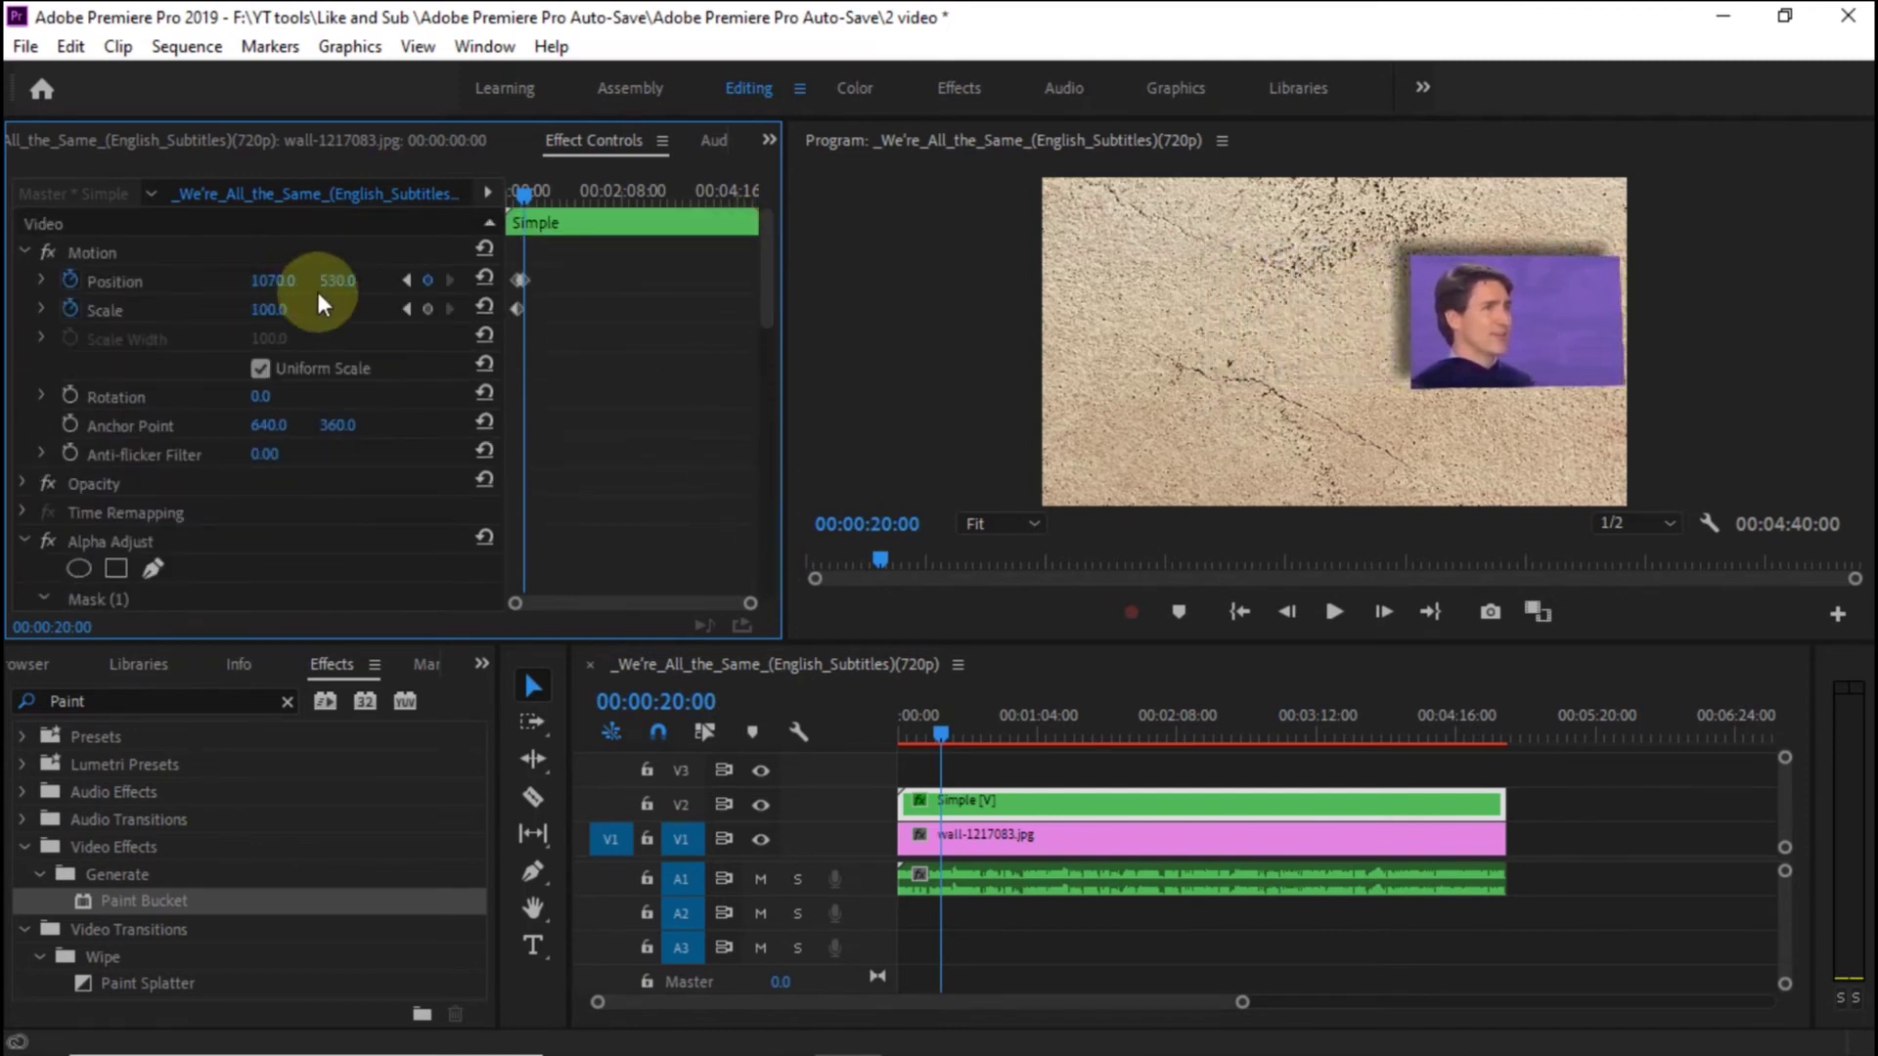
drag(315, 287, 559, 287)
mouse_move(762, 320)
mouse_down()
mouse_move(772, 344)
mouse_move(767, 311)
mouse_up()
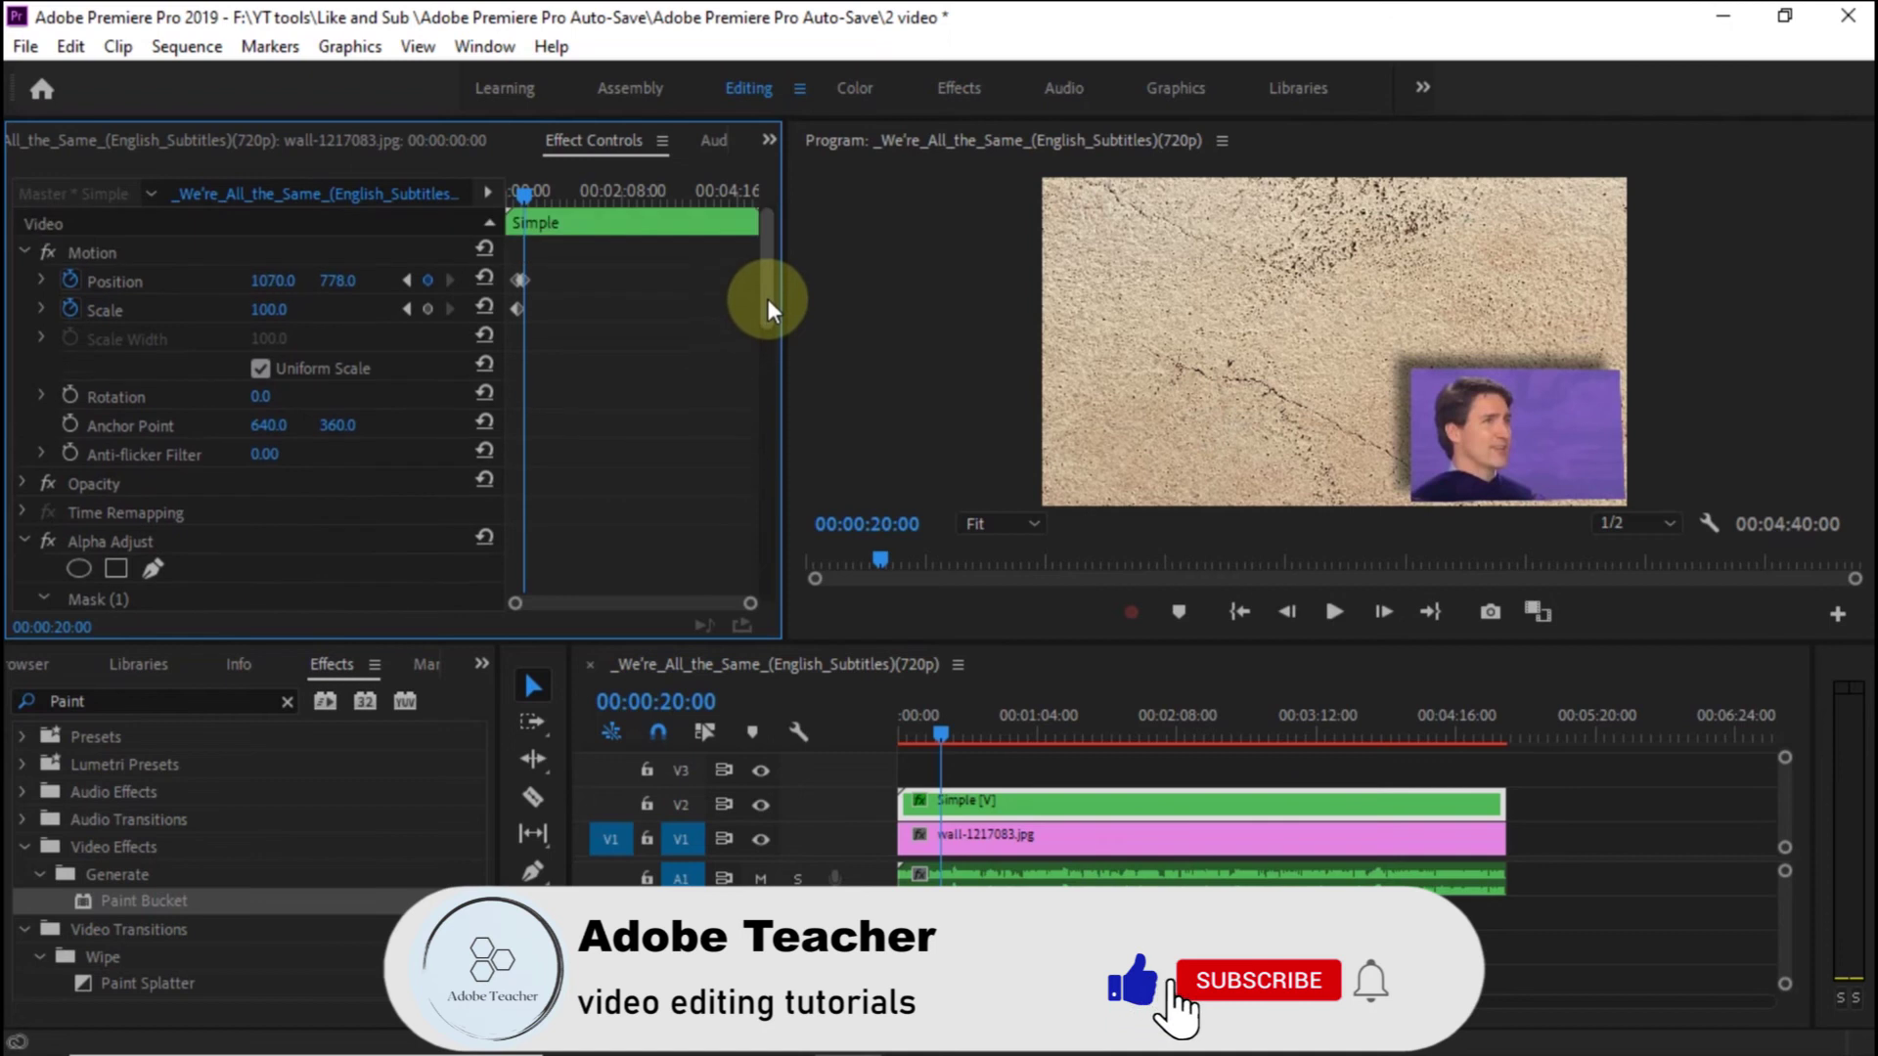
Step: Adjust the Simple clip's scale and change the Paint Bucket's stroke width at 00:00:20:00 for a second keyframe
drag(288, 321, 358, 282)
drag(766, 296, 792, 578)
drag(266, 427, 294, 427)
Step: Return the playhead to the start and play the sequence to preview the keyframed animation
click(878, 556)
drag(941, 740, 898, 749)
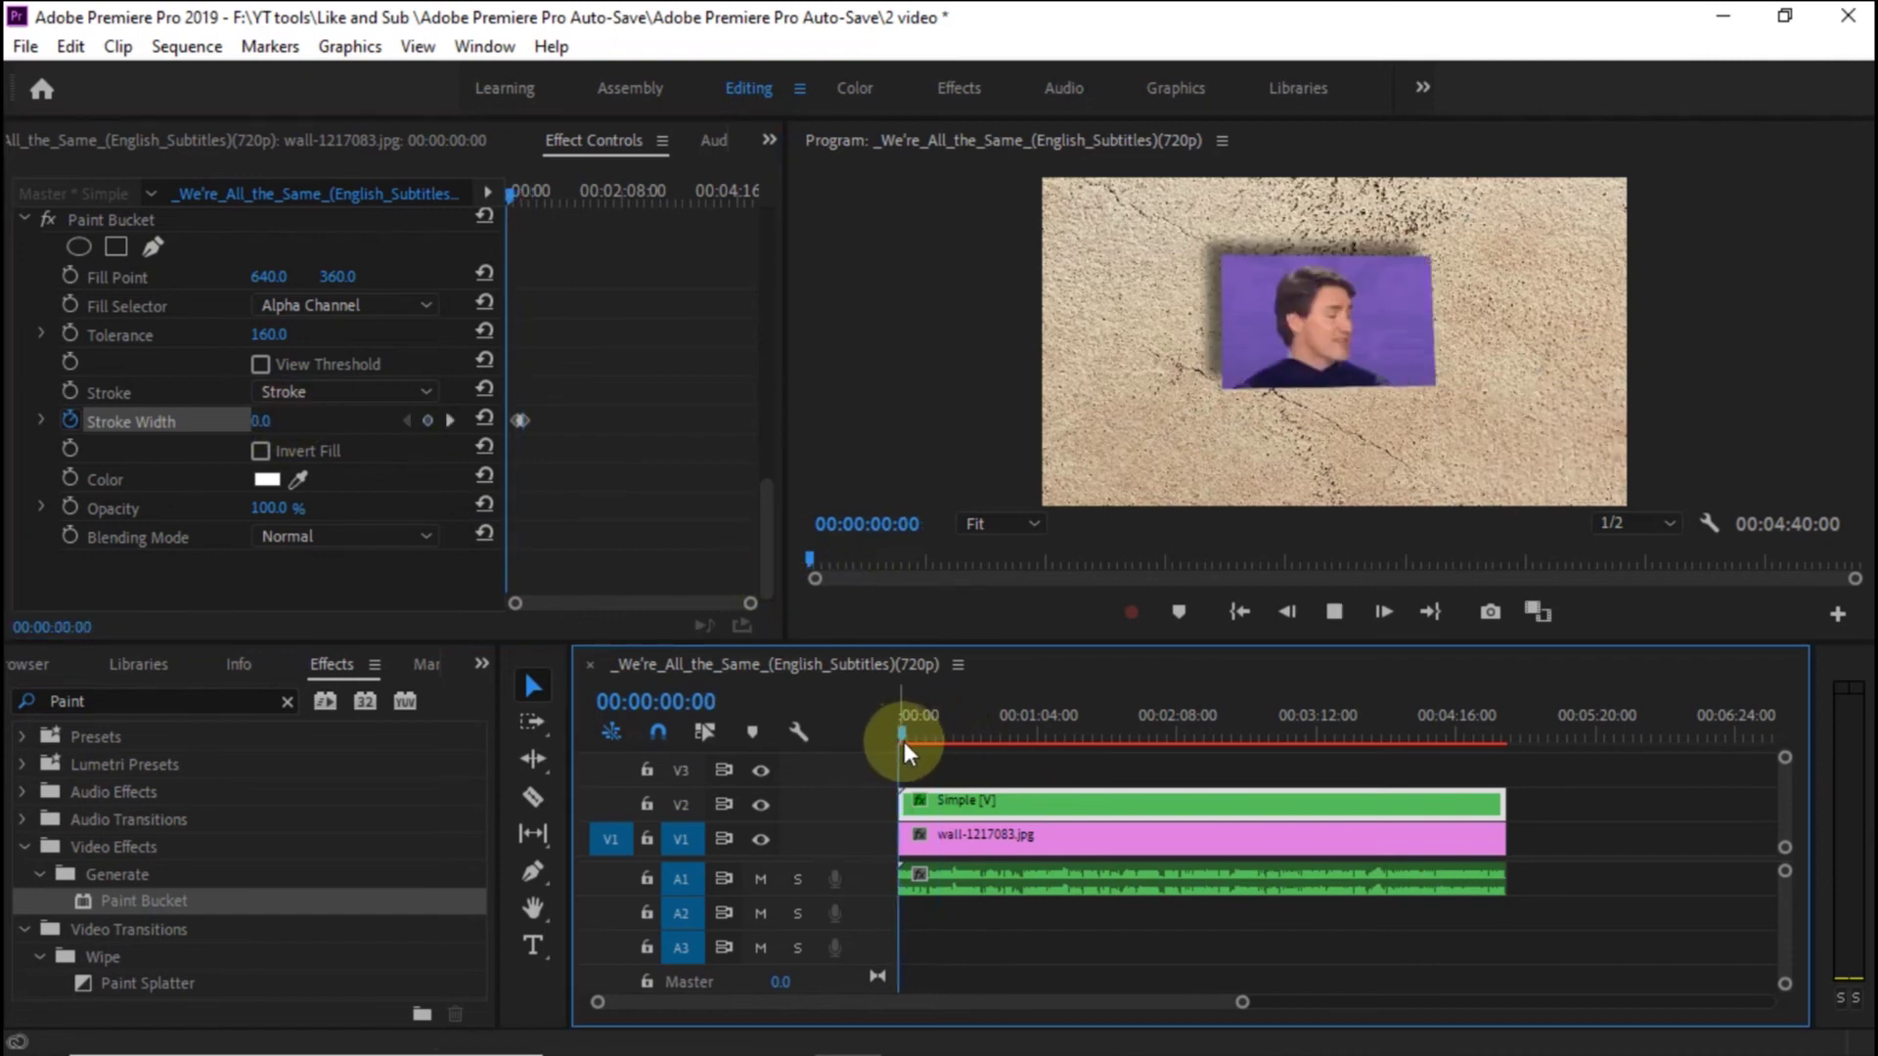
key(space)
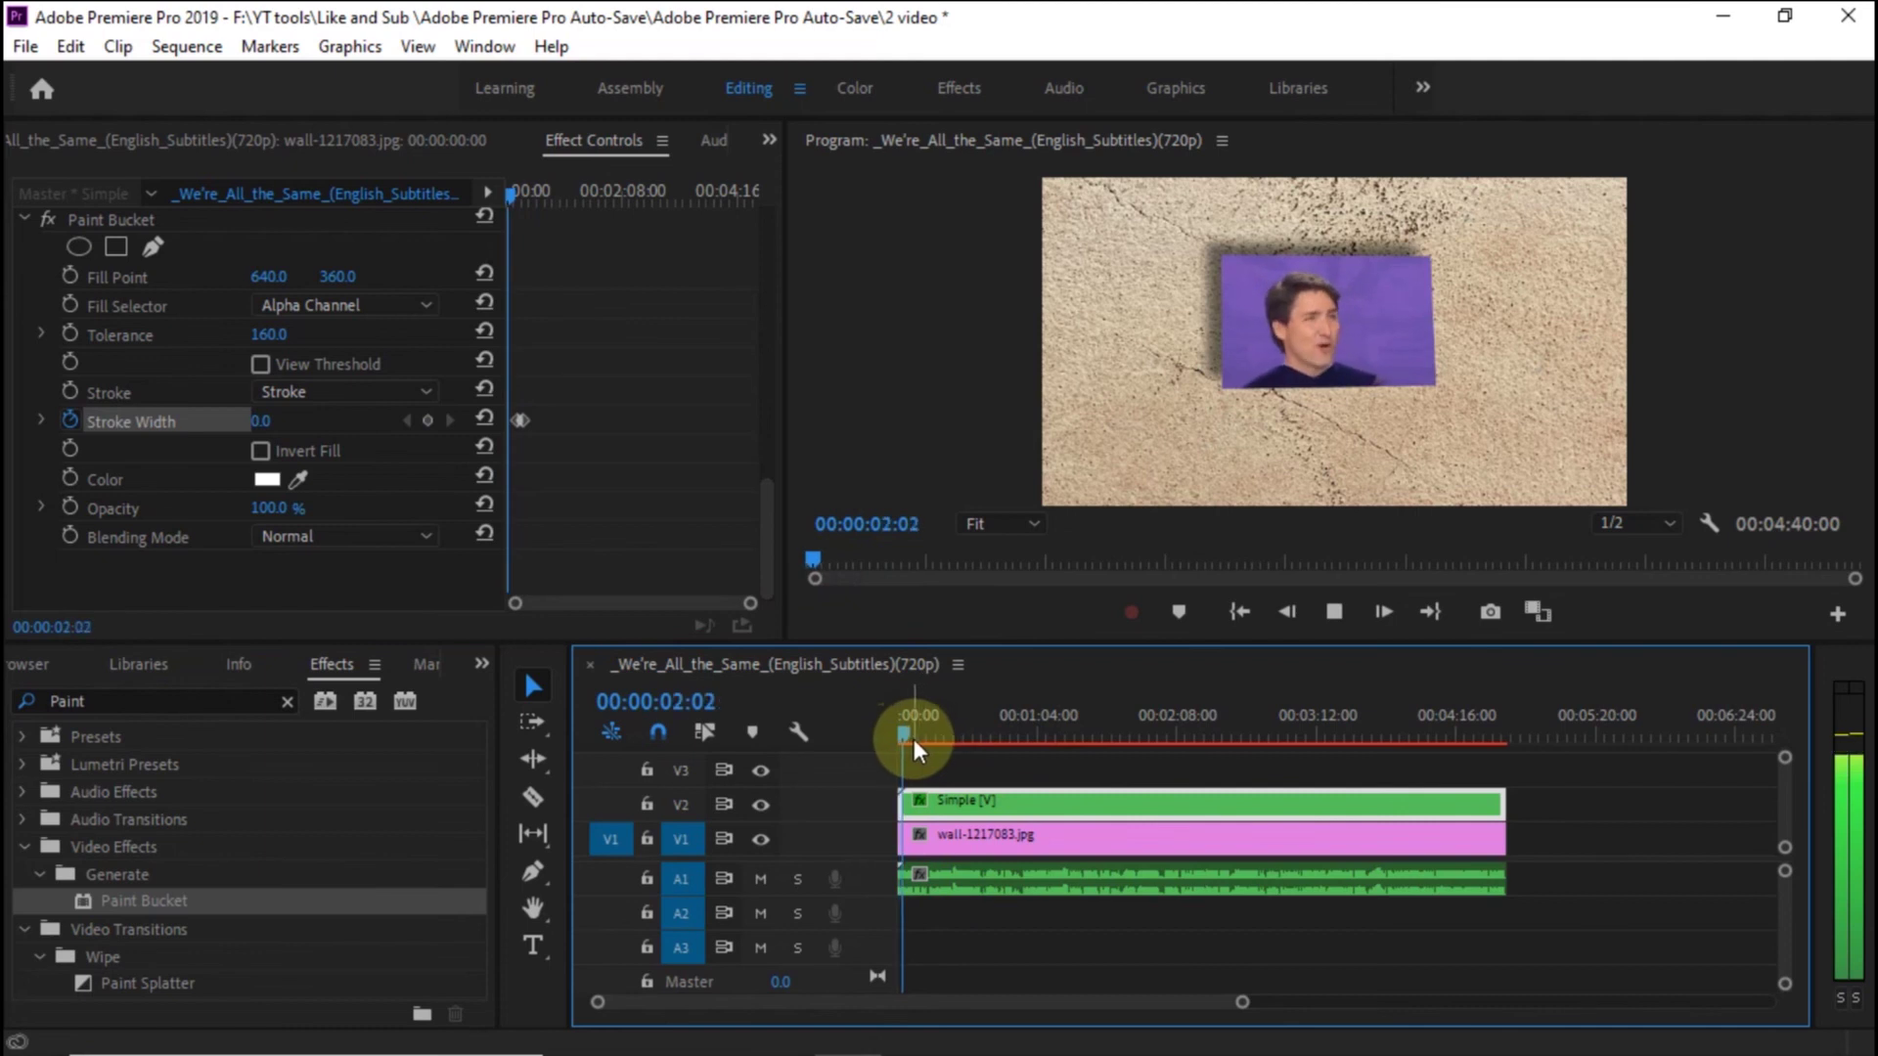